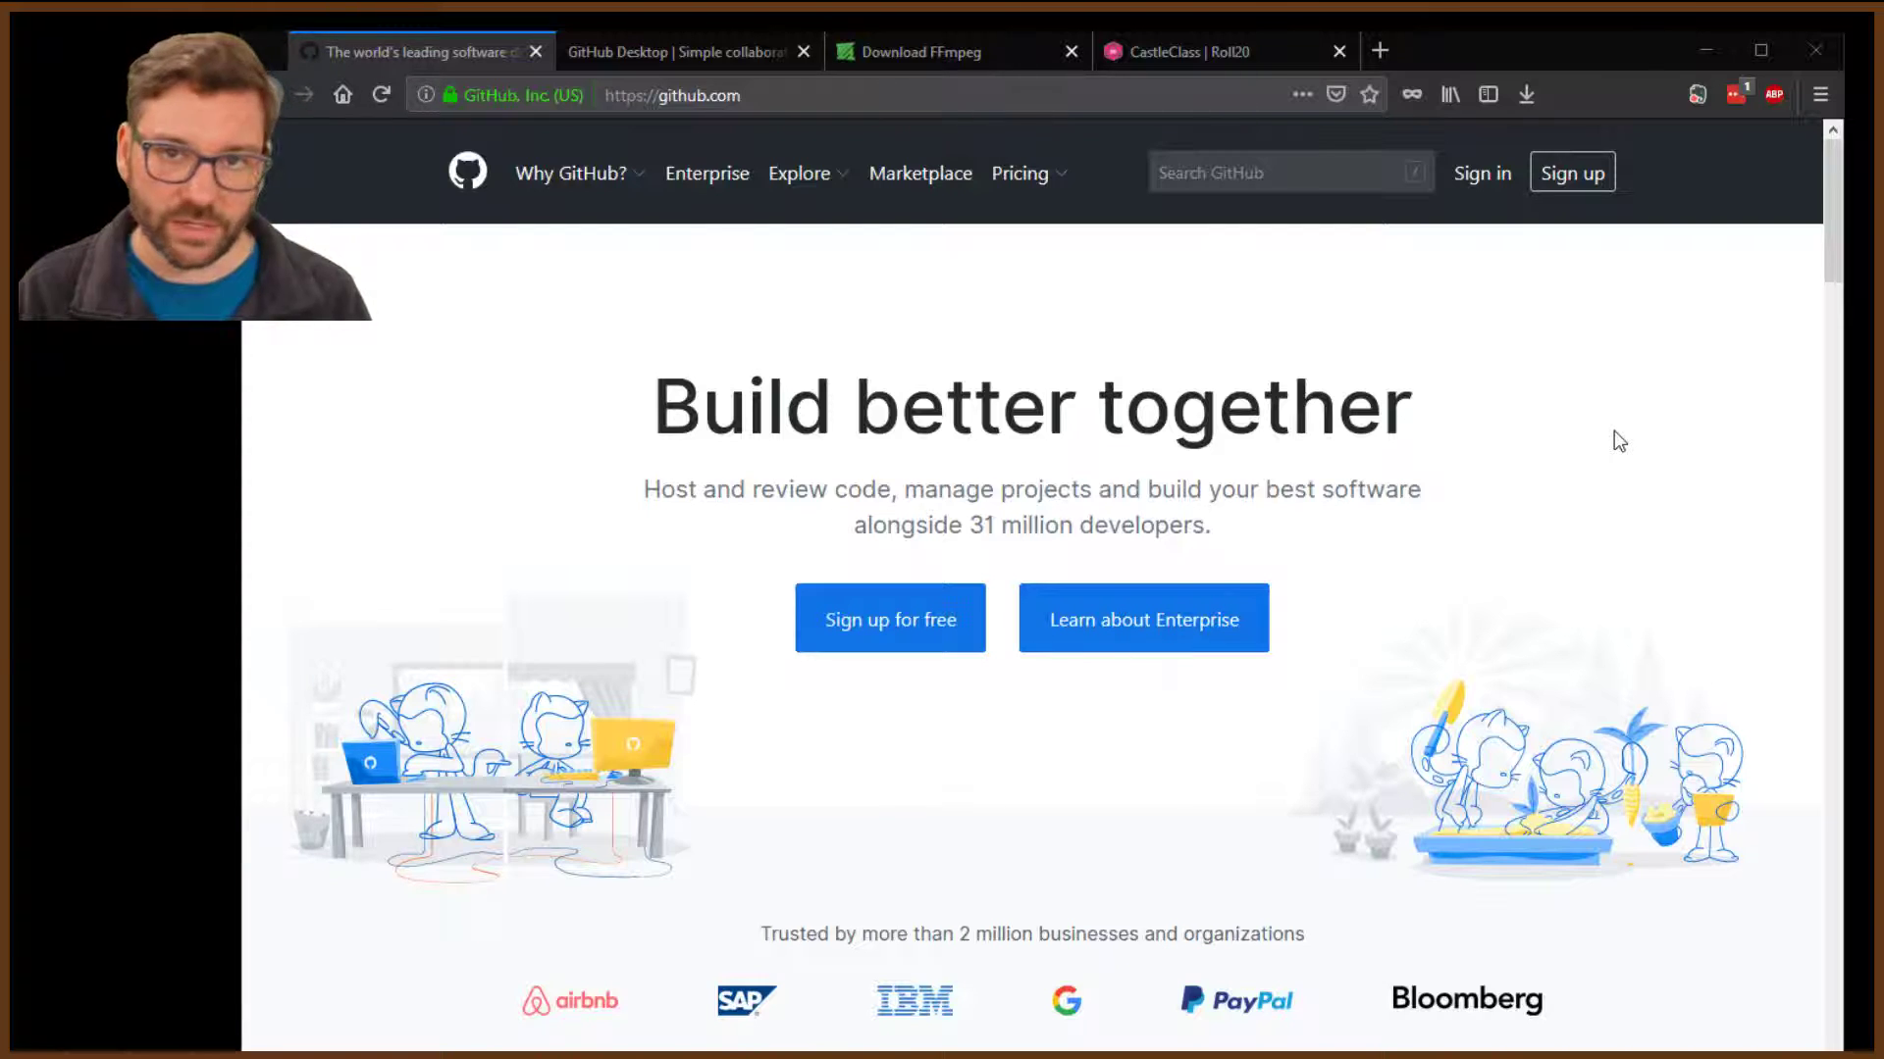
# Sign in to GitHub with the saved account credentials and start a new repository
pyautogui.click(1486, 186)
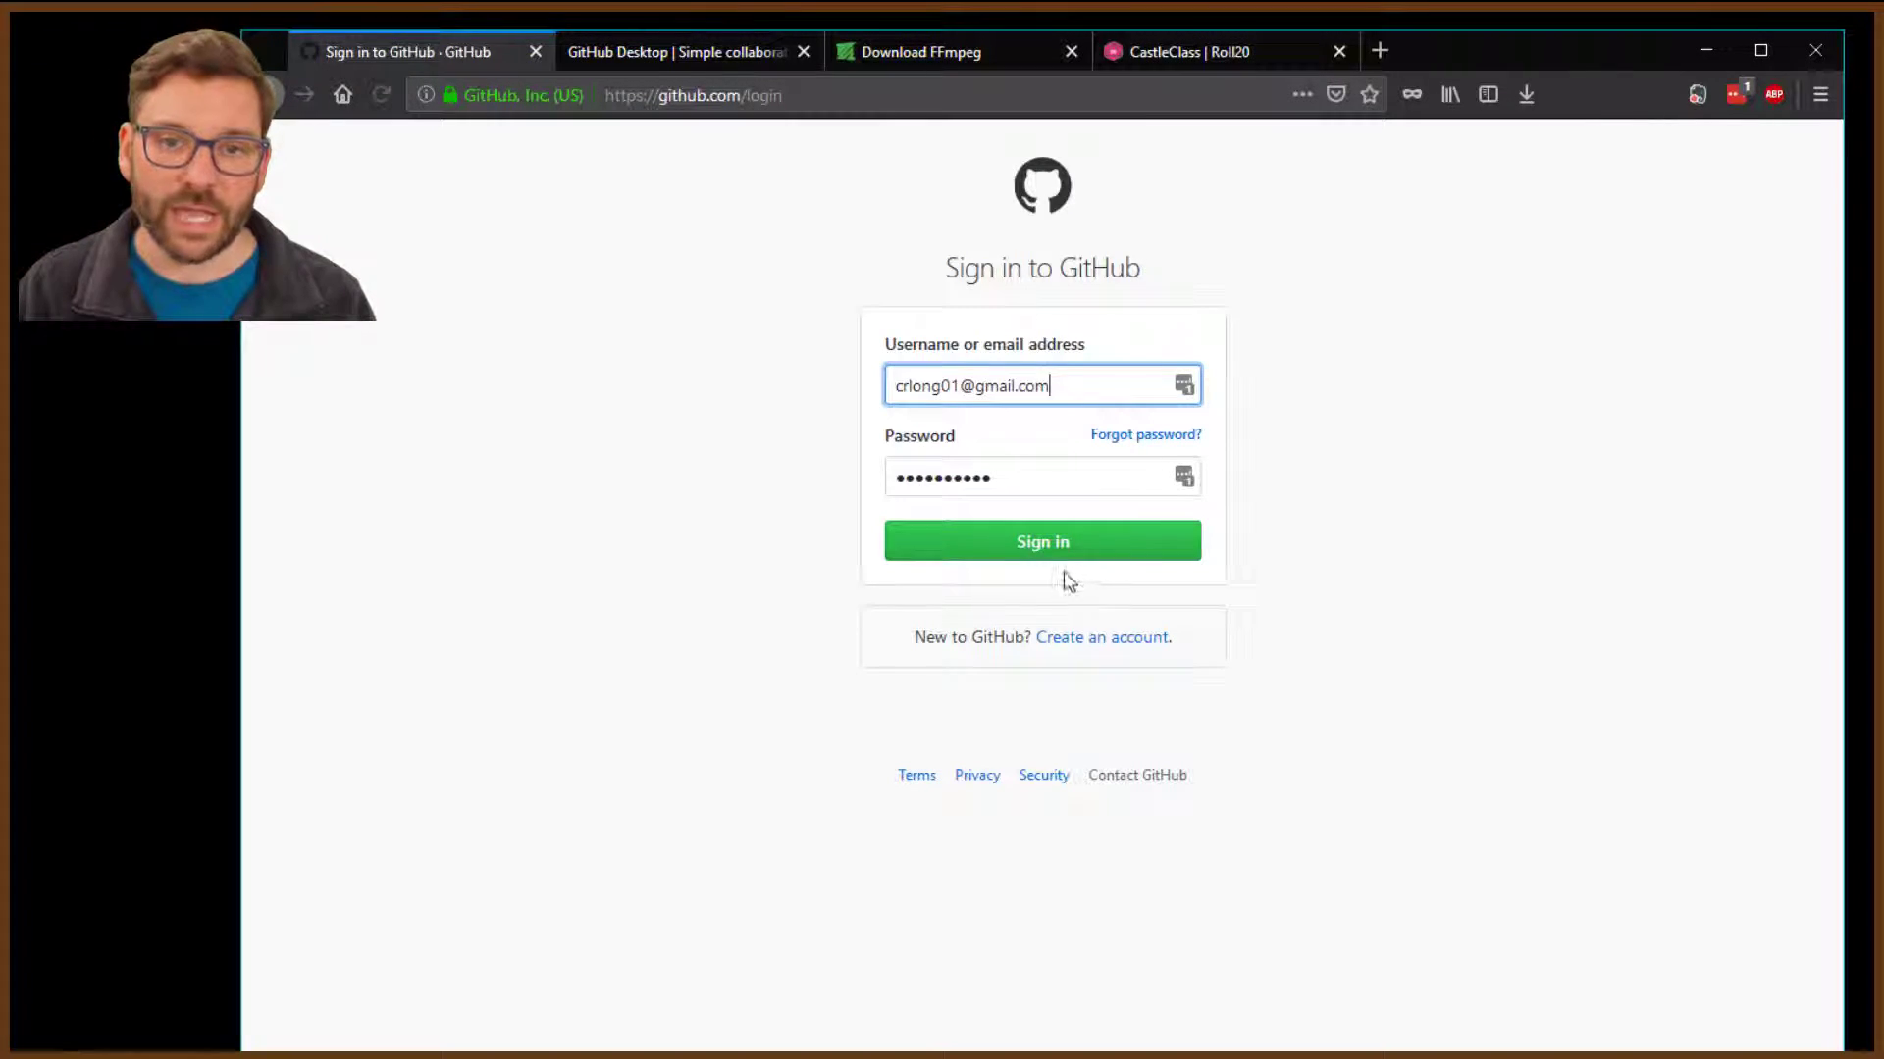
pyautogui.click(1054, 545)
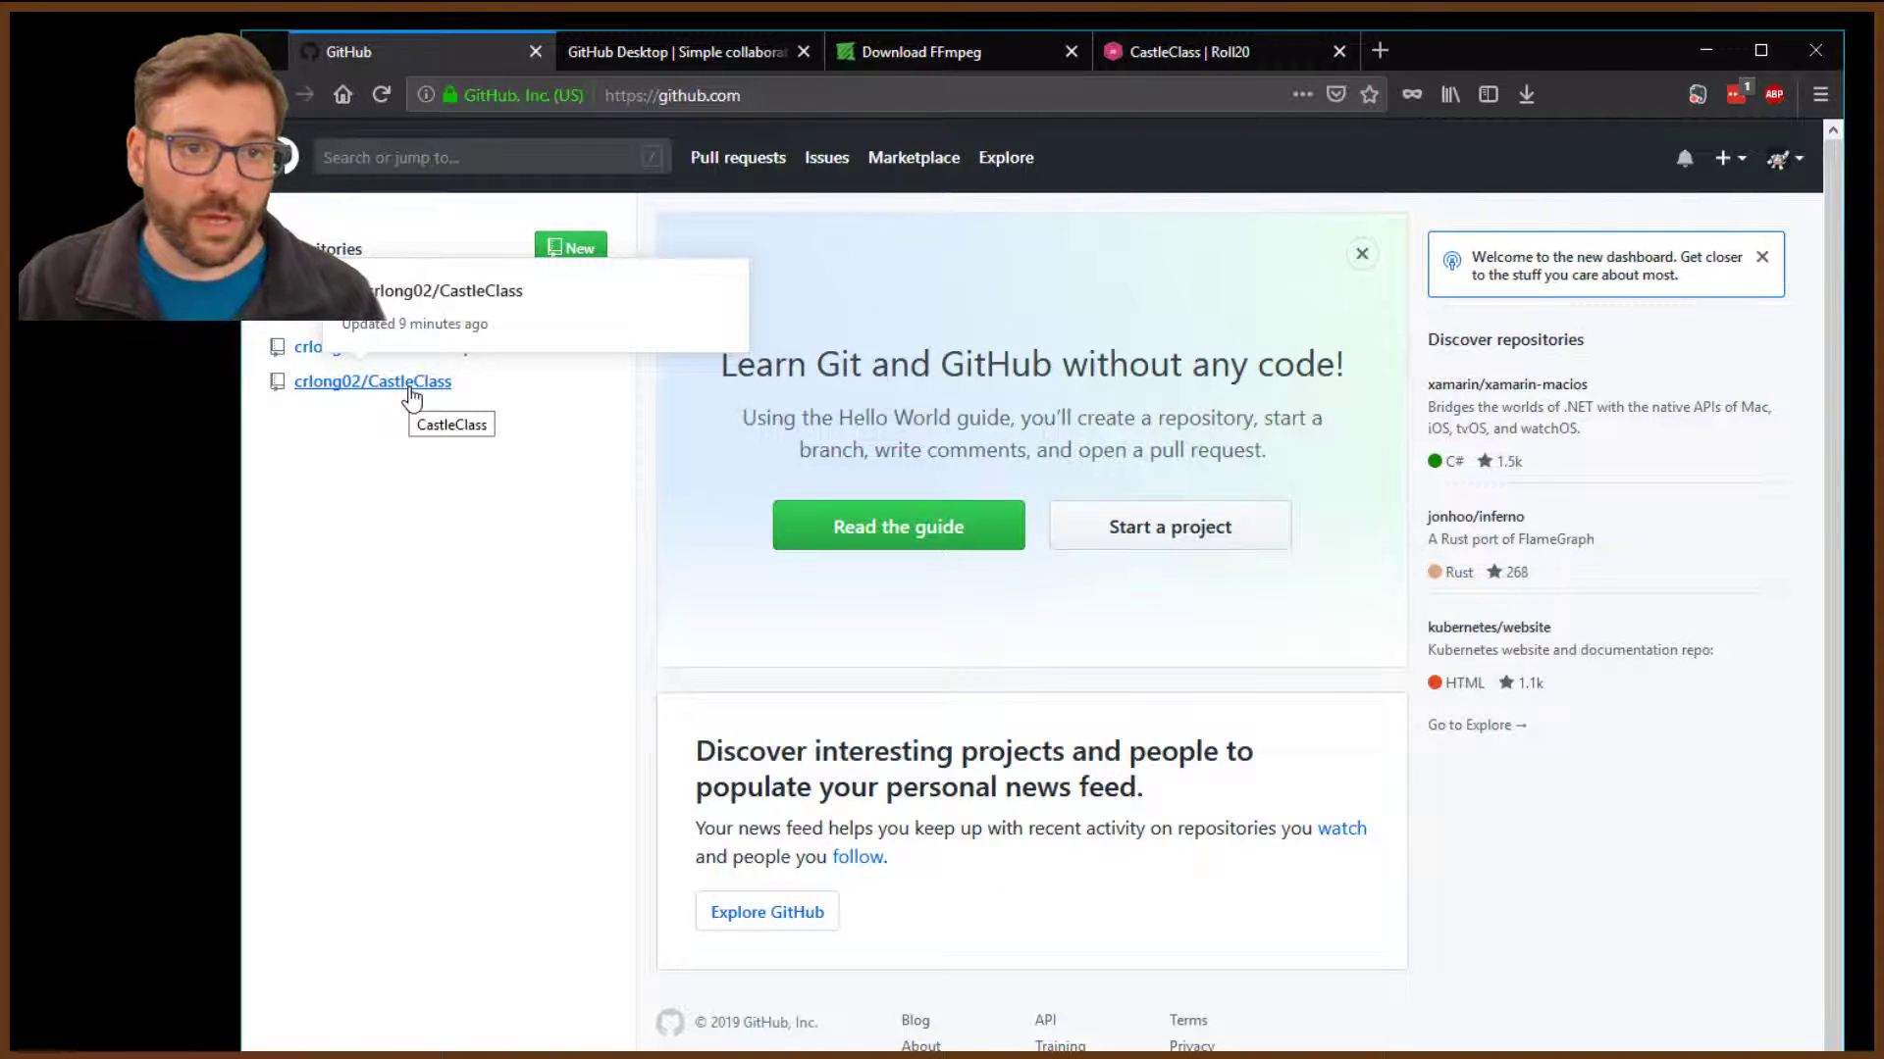
pyautogui.click(572, 249)
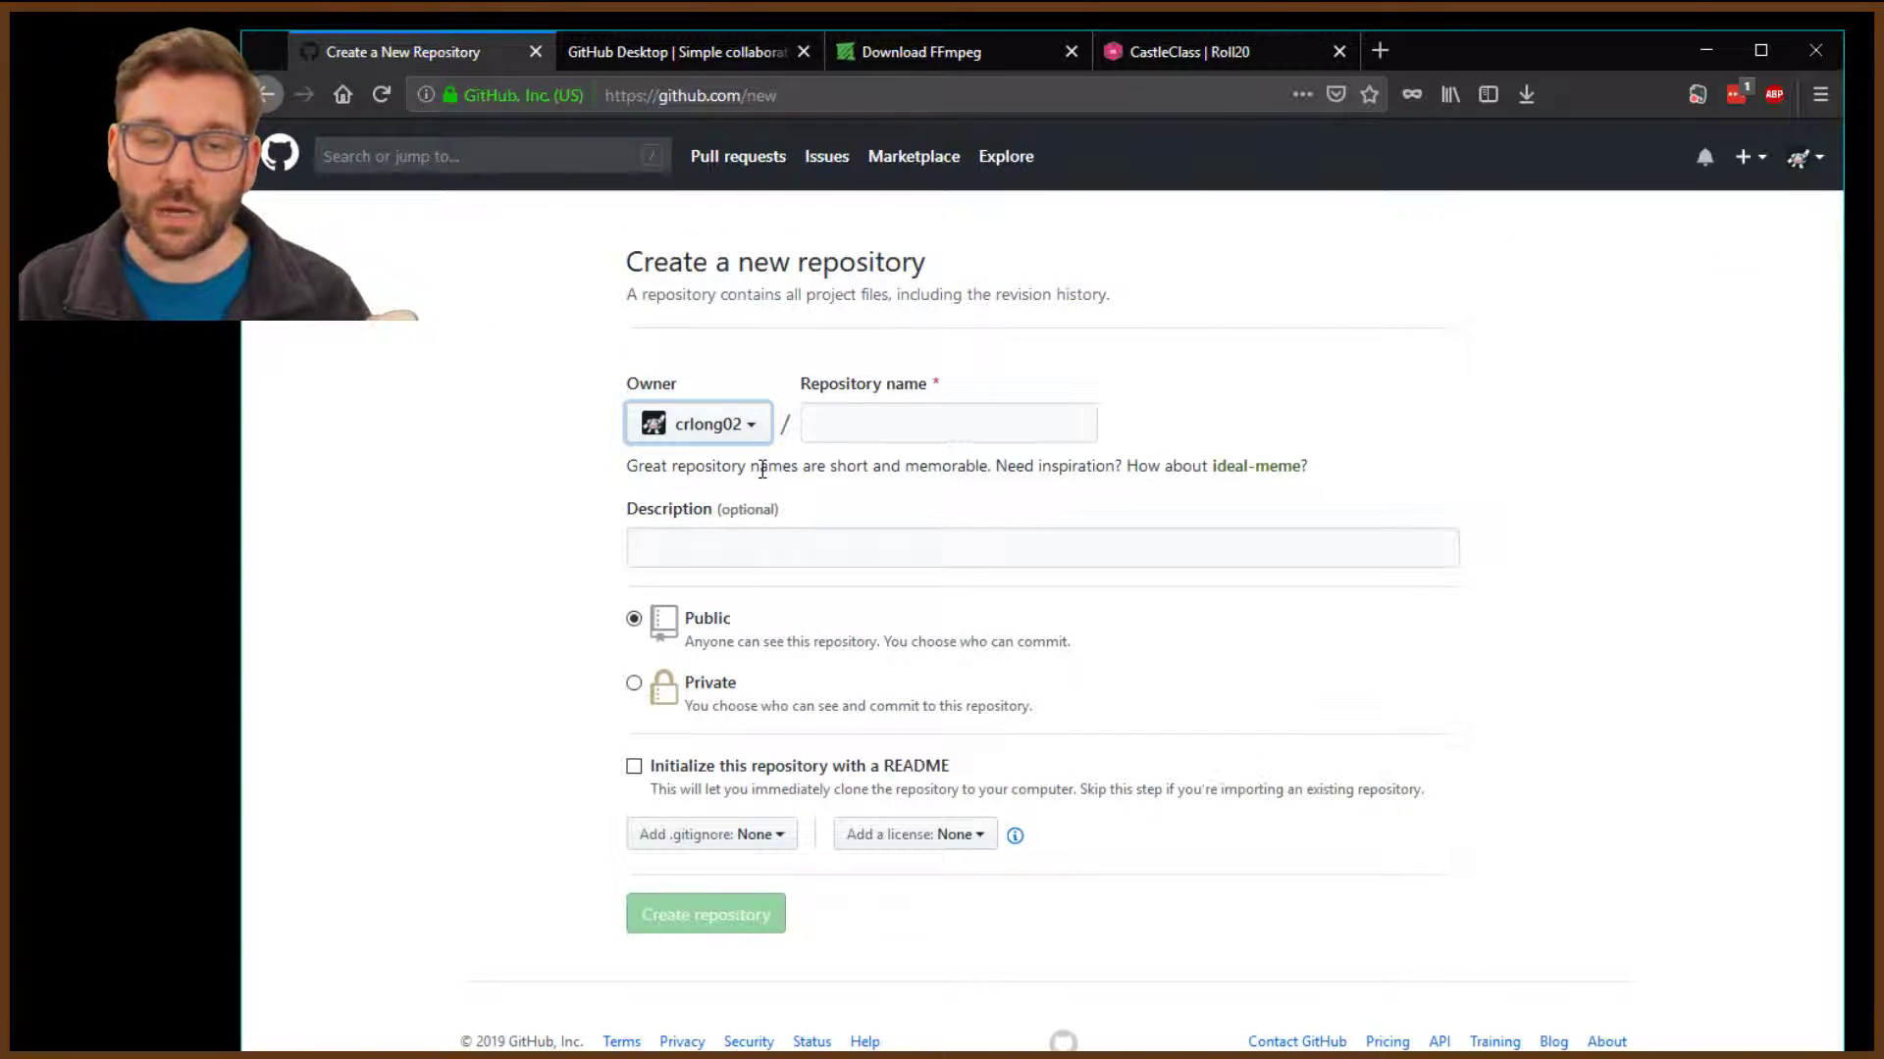
# Name the new repository AniMaps and create it as a public repository without a README
pyautogui.click(926, 421)
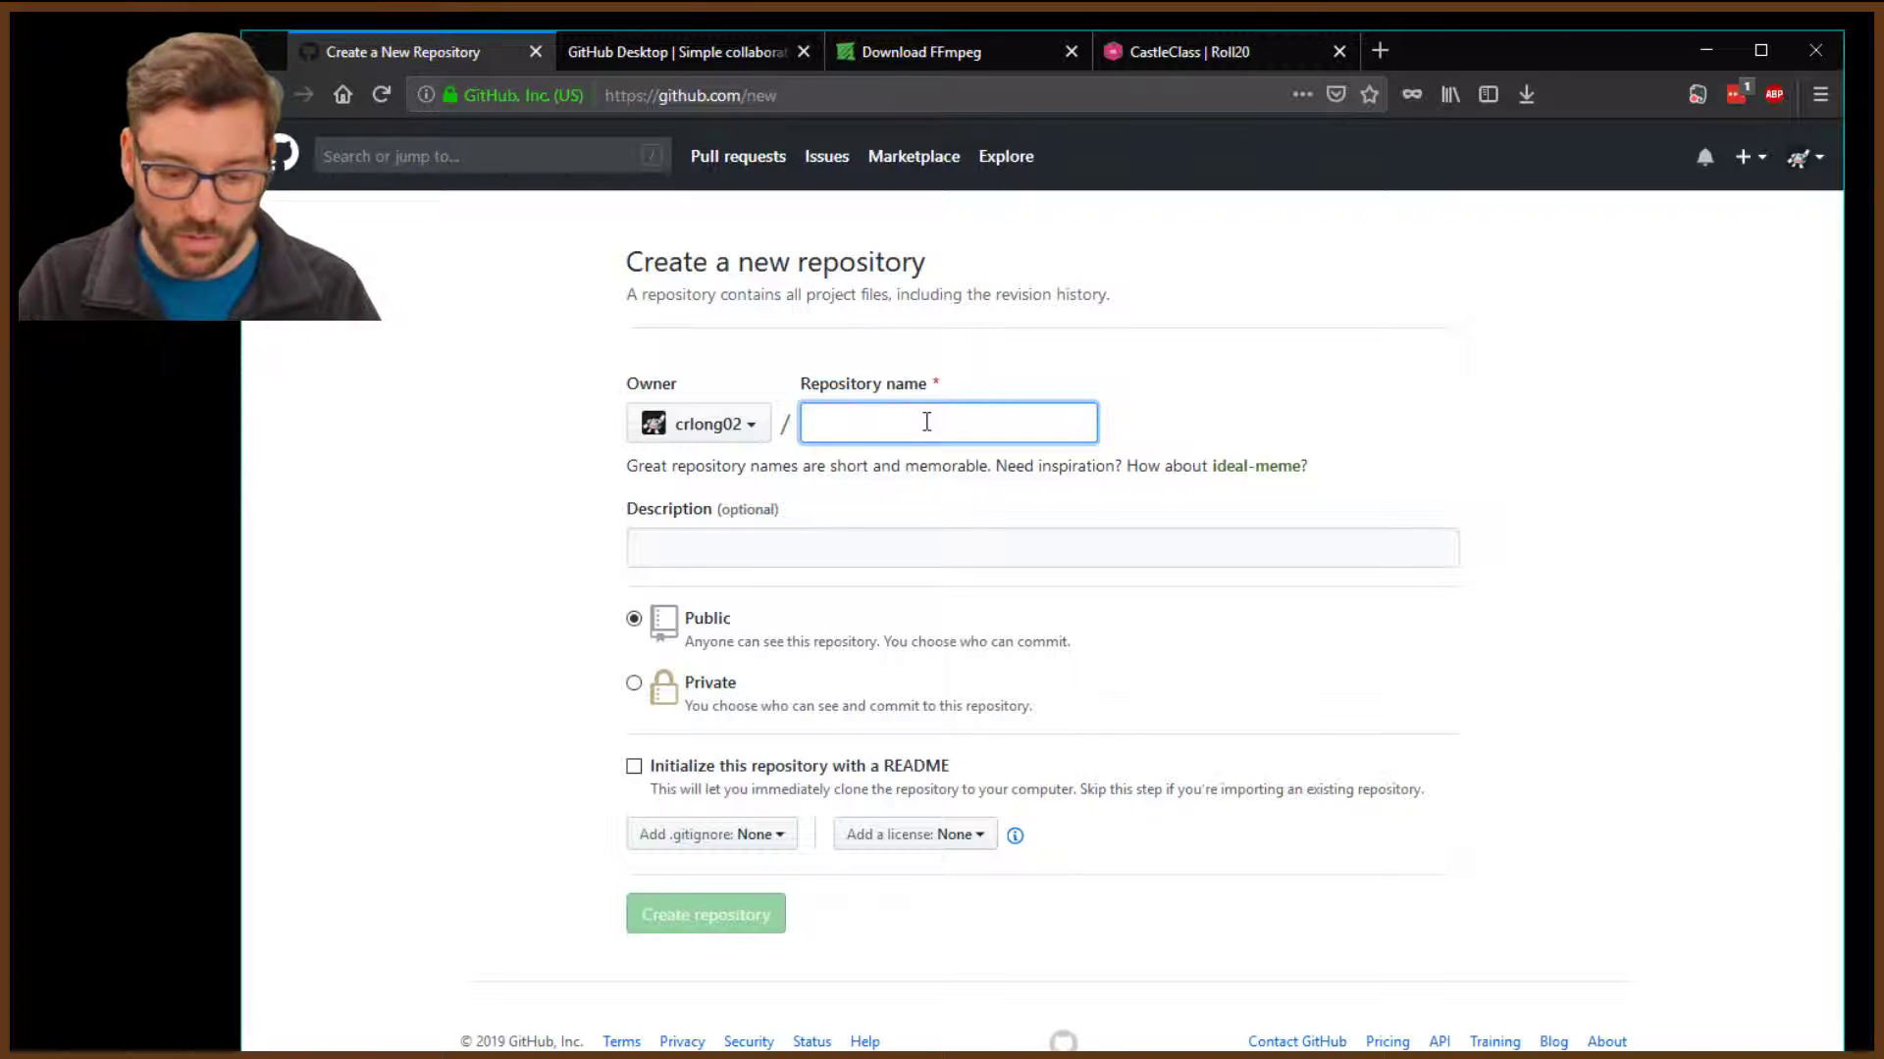
pyautogui.write('AniMN')
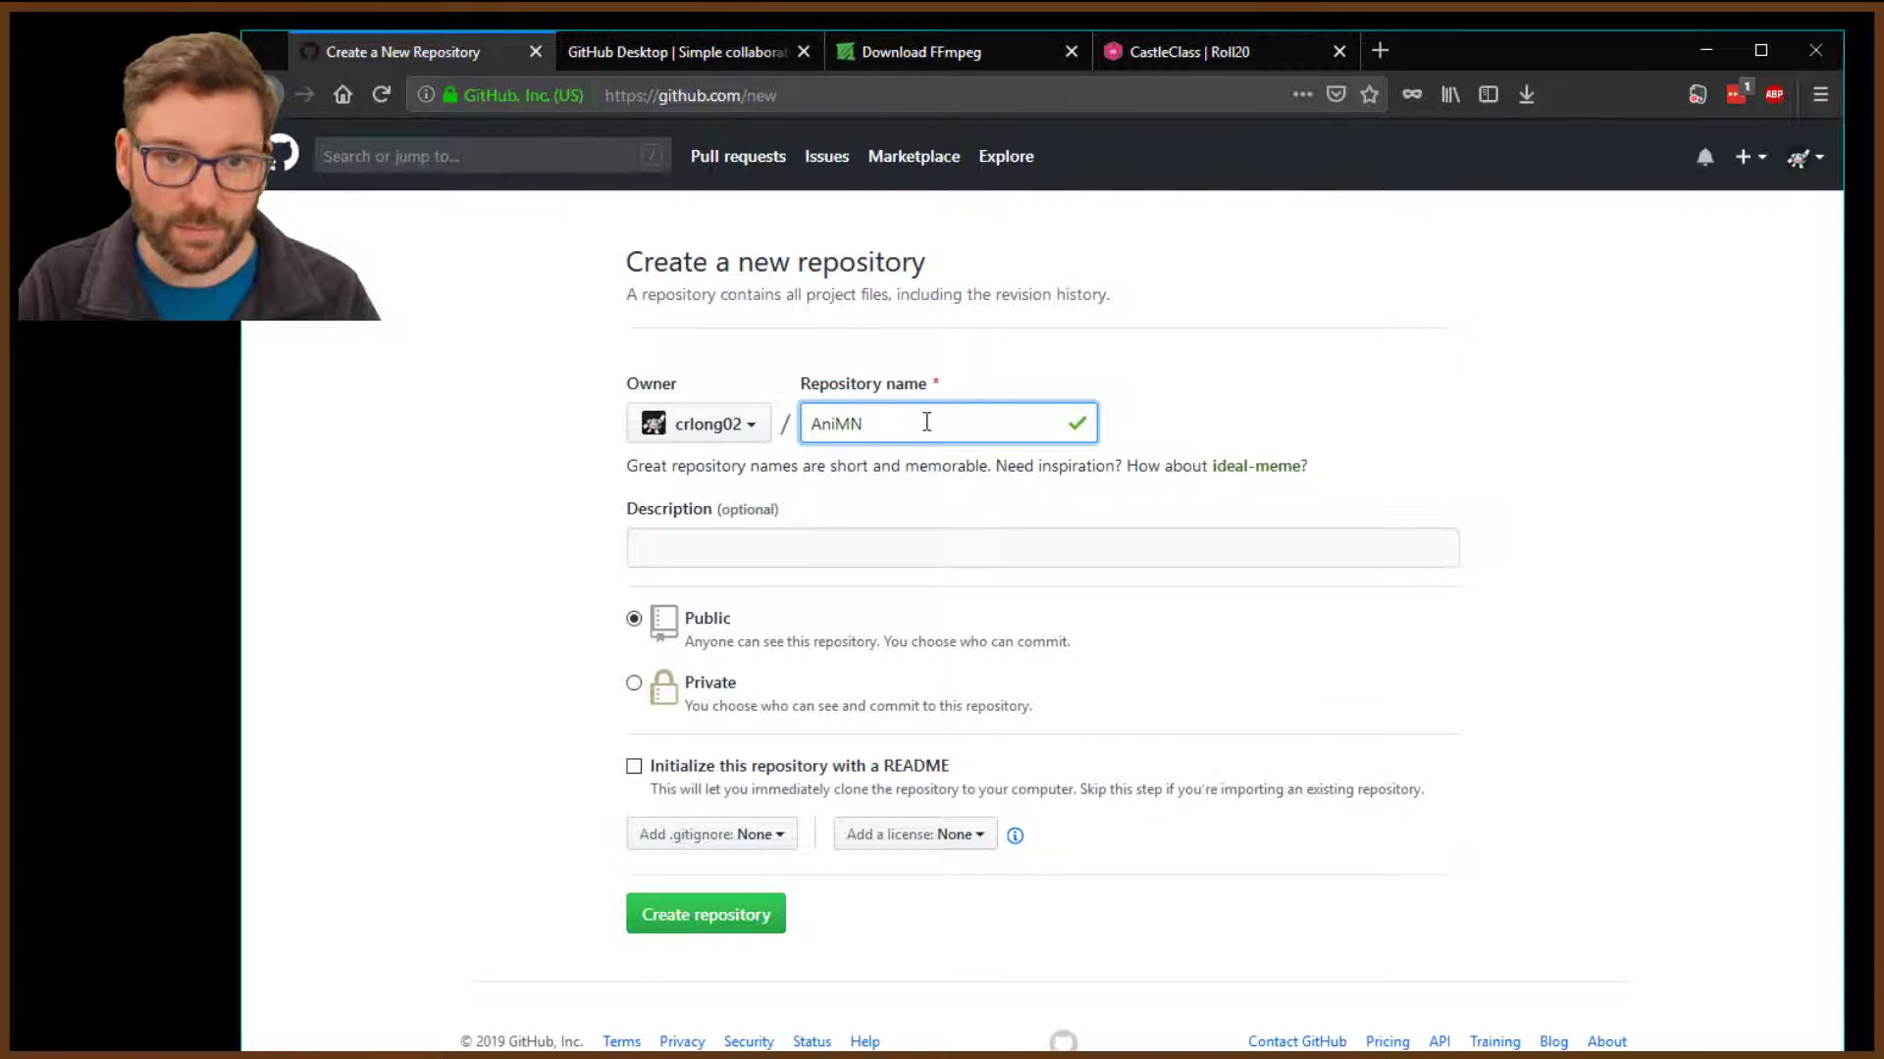
pyautogui.press('BackSpace')
pyautogui.write('aps')
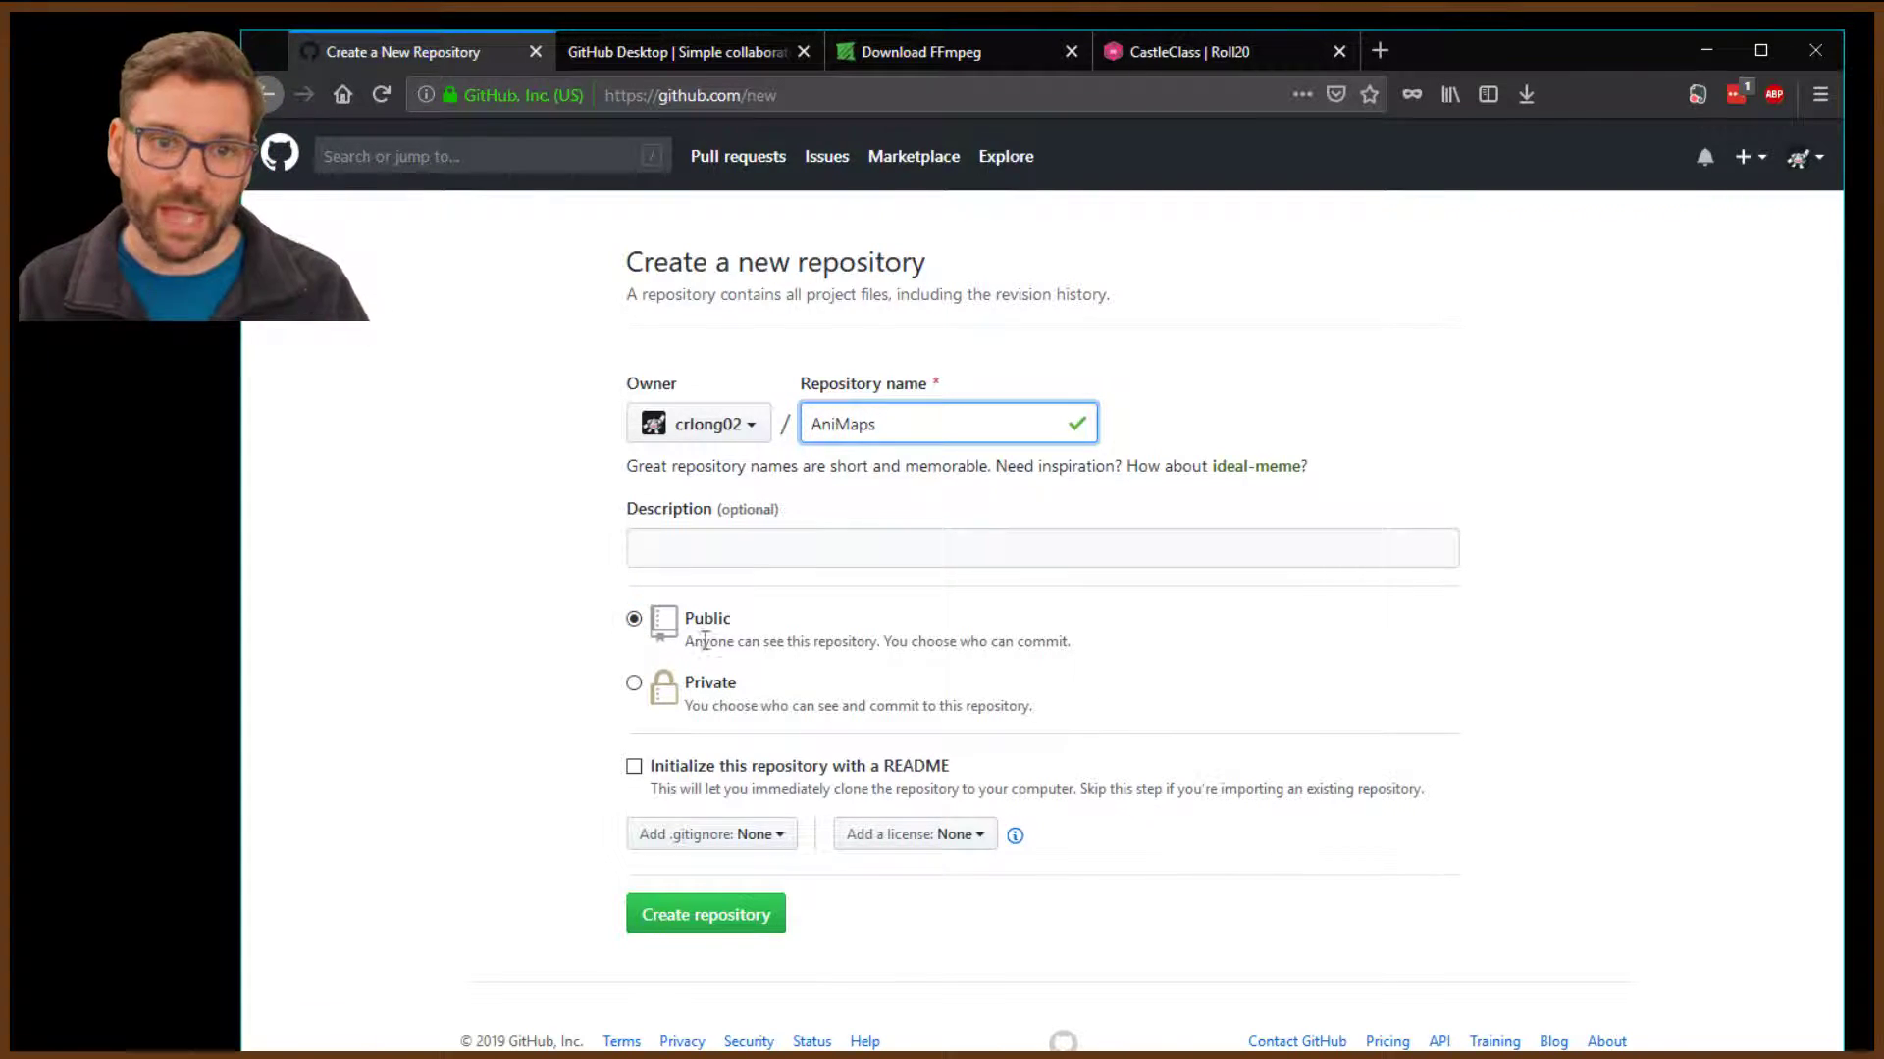
pyautogui.click(761, 920)
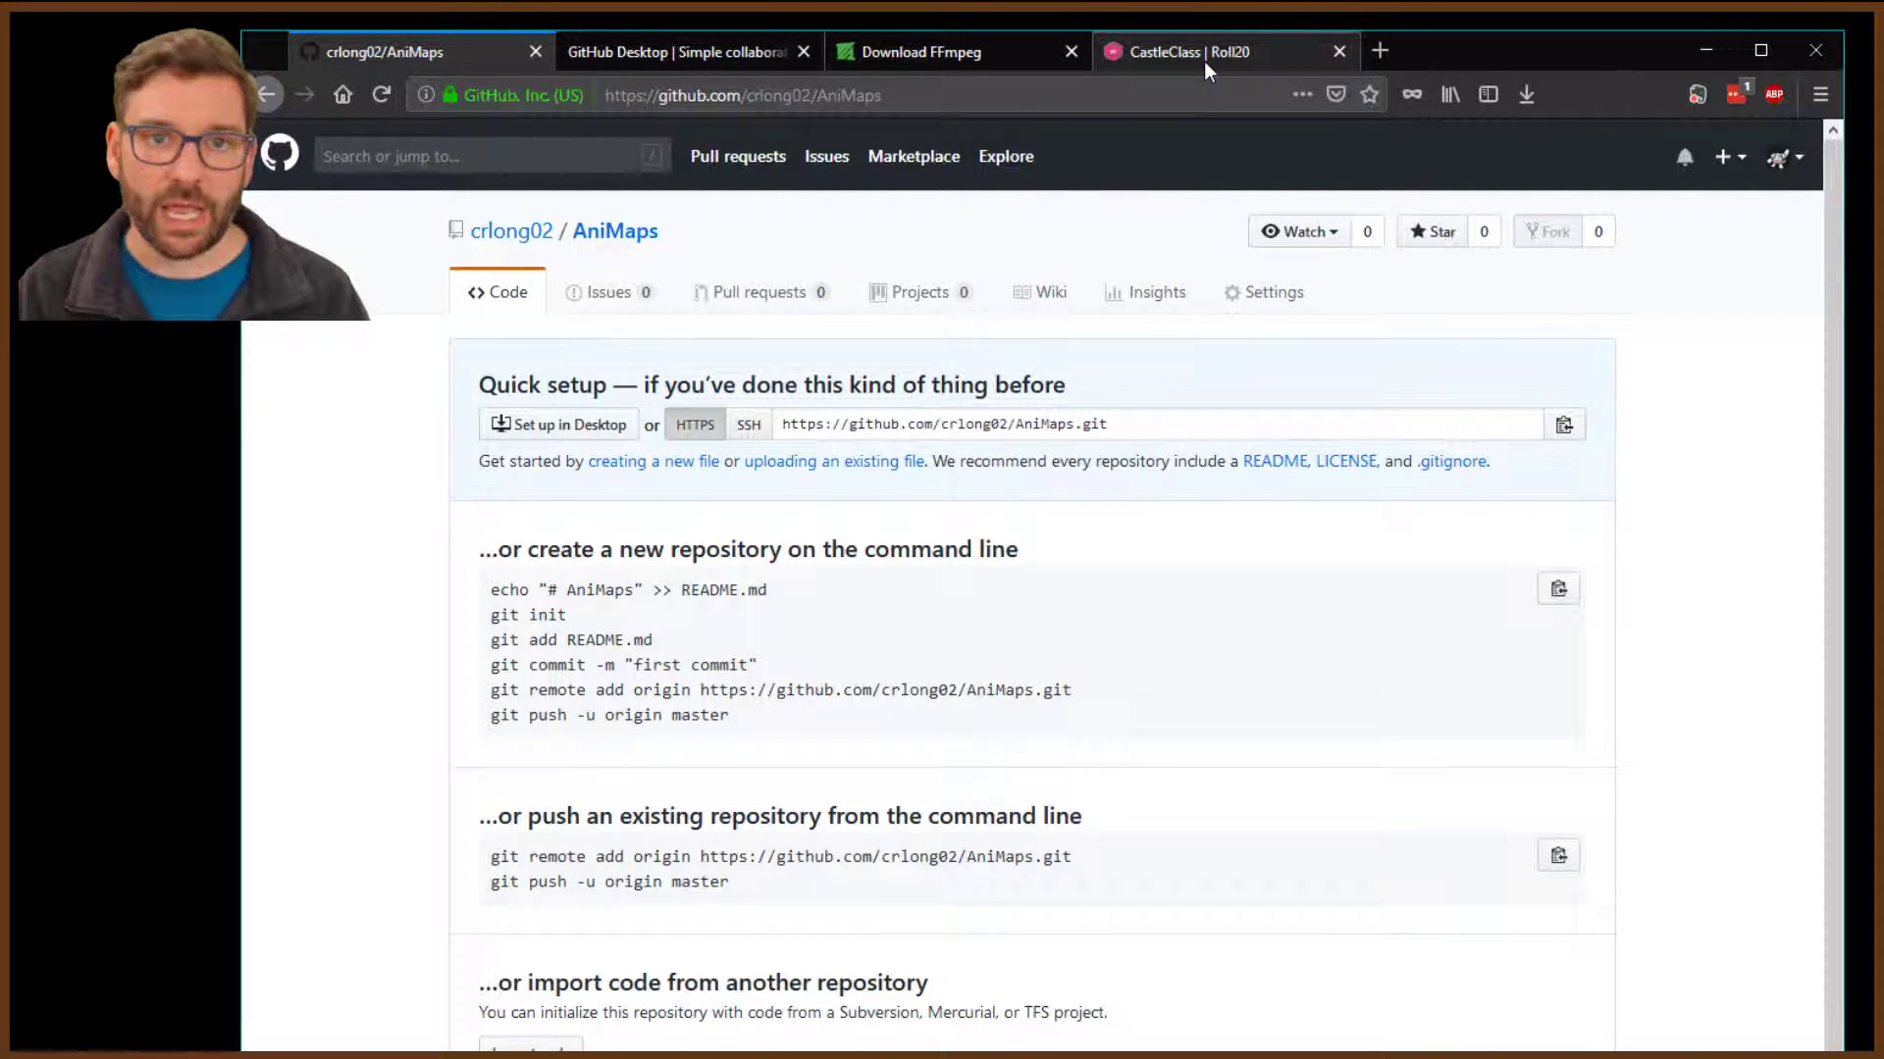
# View the GitHub Desktop and FFmpeg download pages, then minimize the browser
pyautogui.click(681, 53)
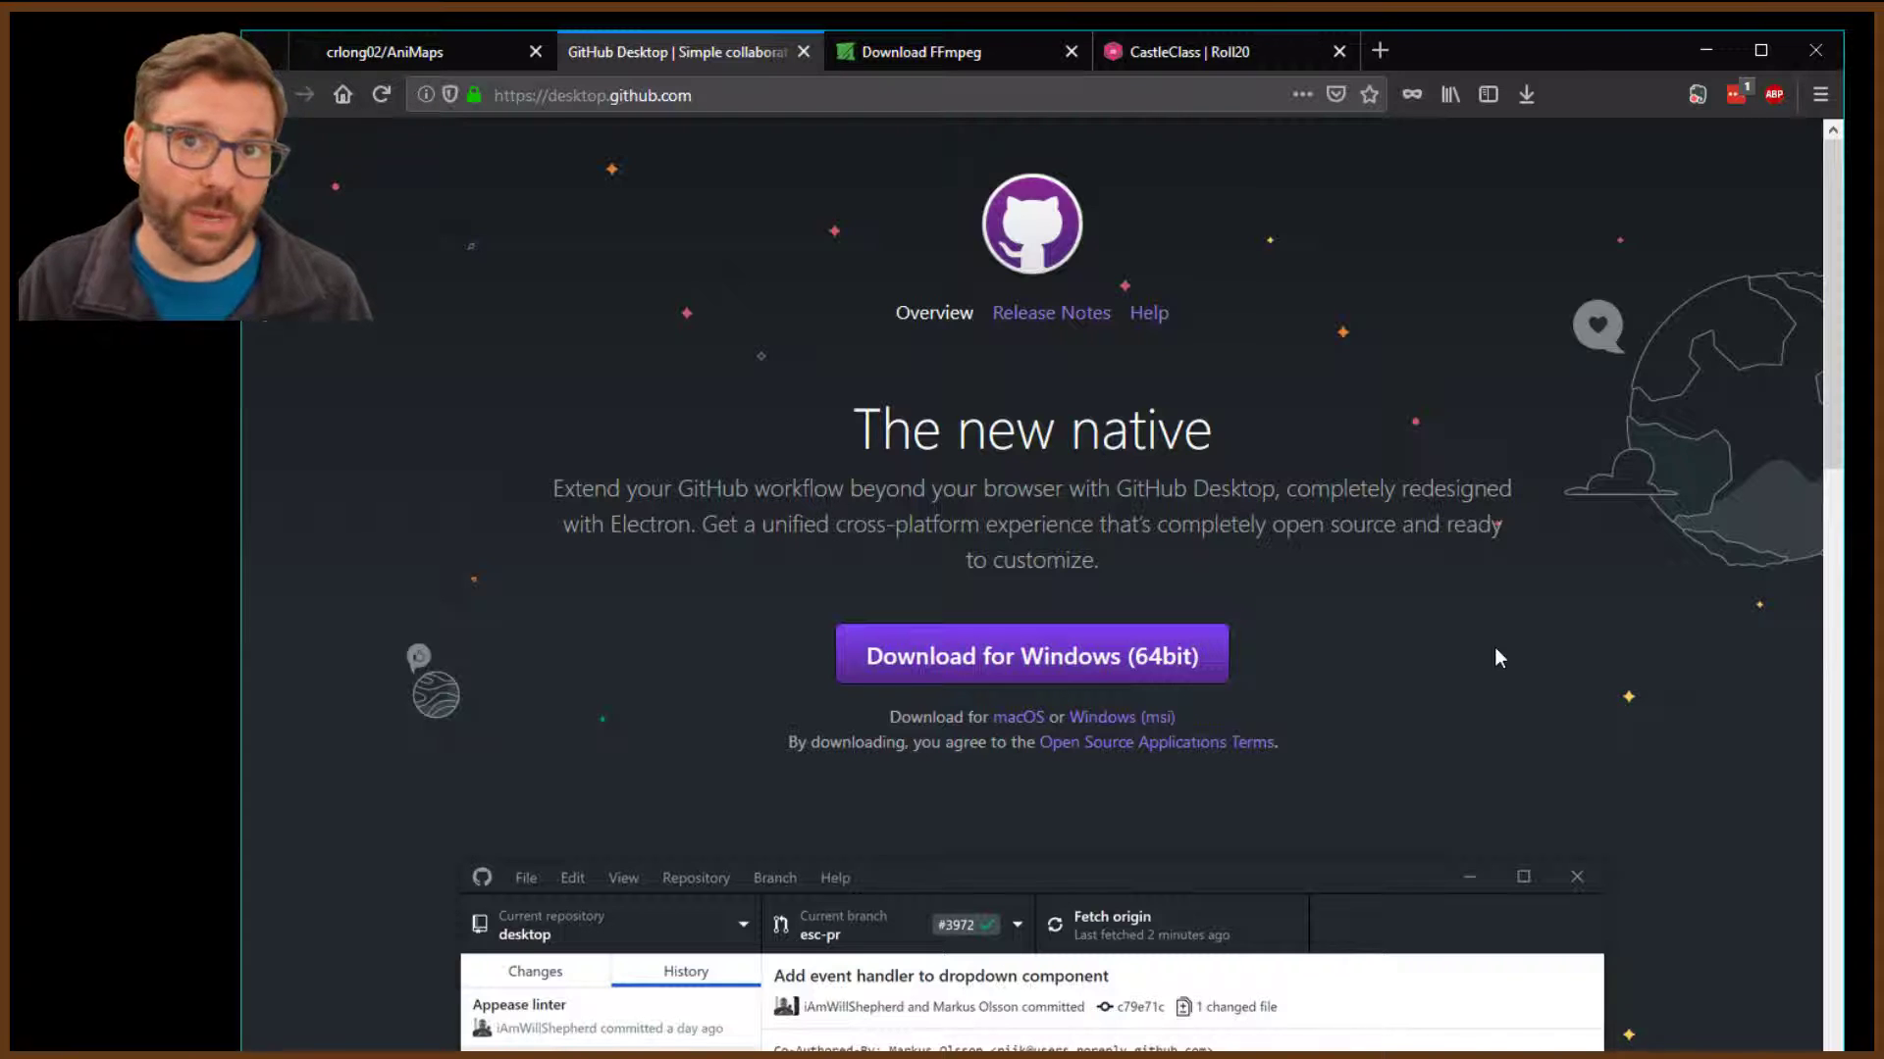
pyautogui.click(966, 65)
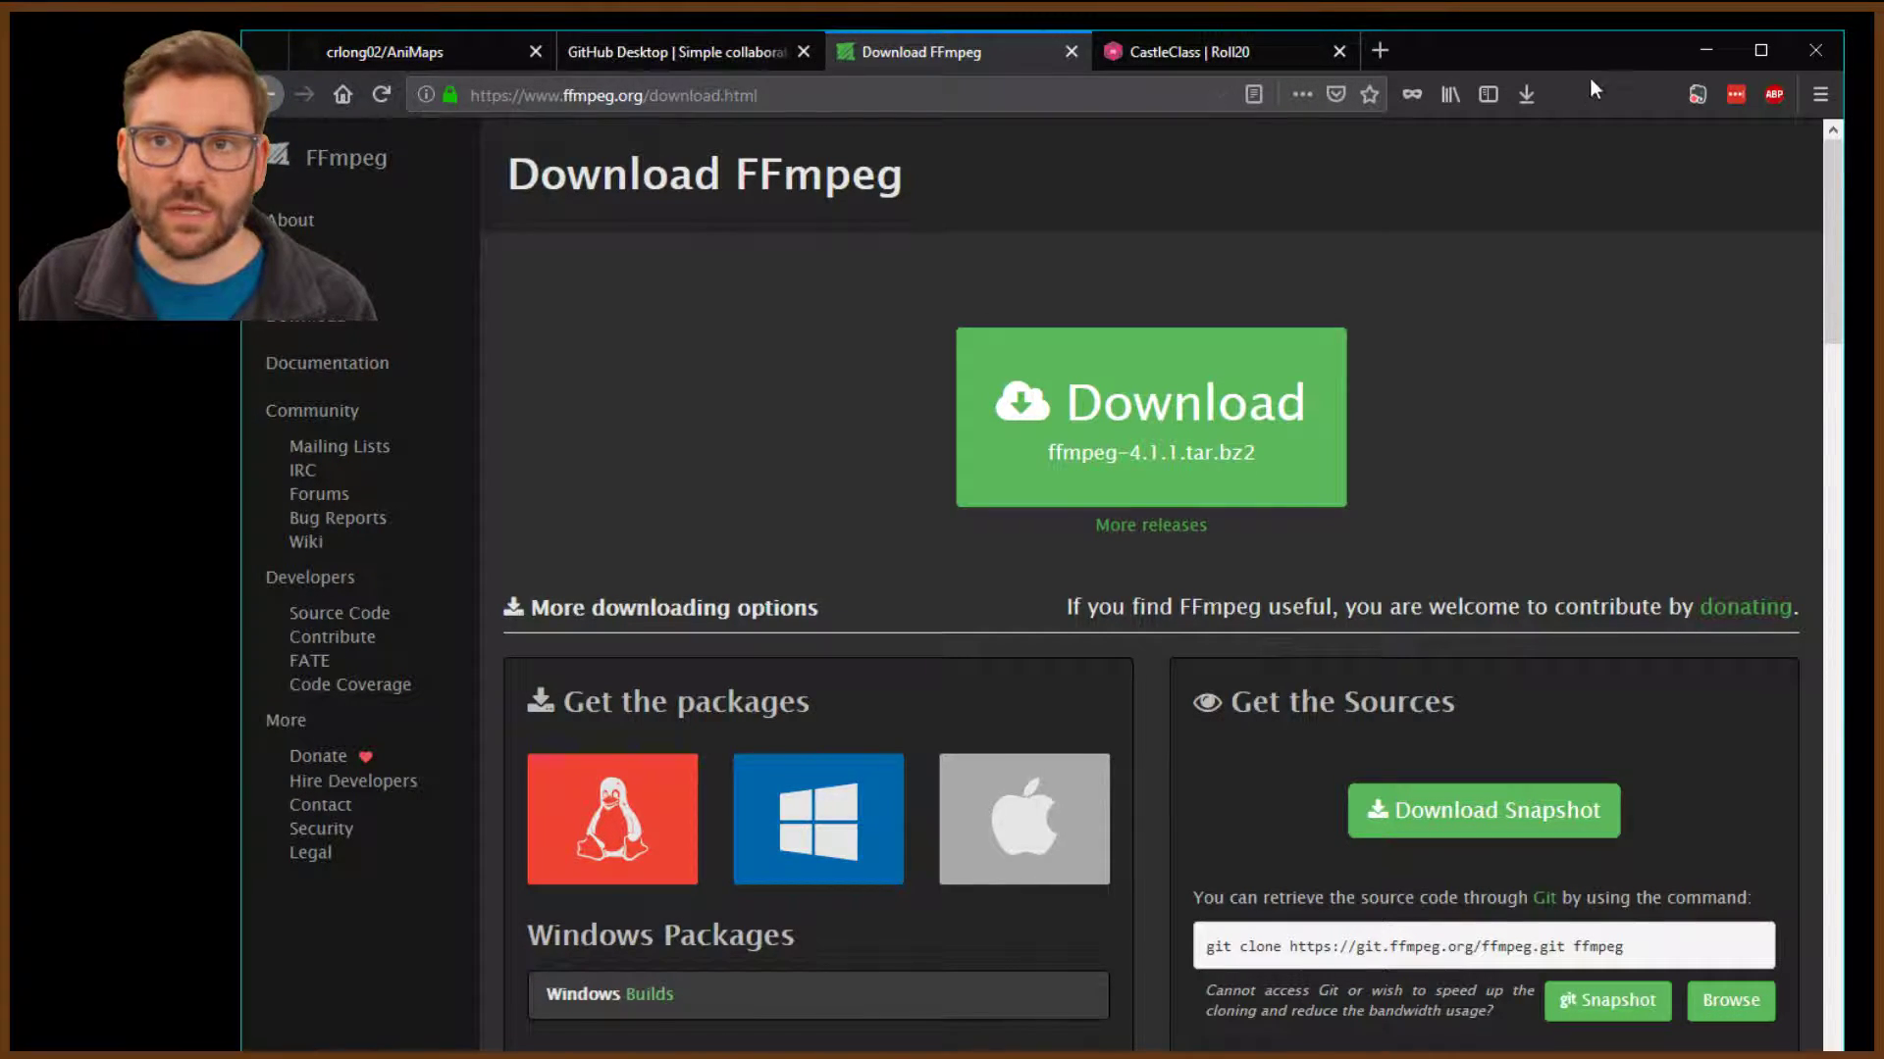
pyautogui.click(1705, 51)
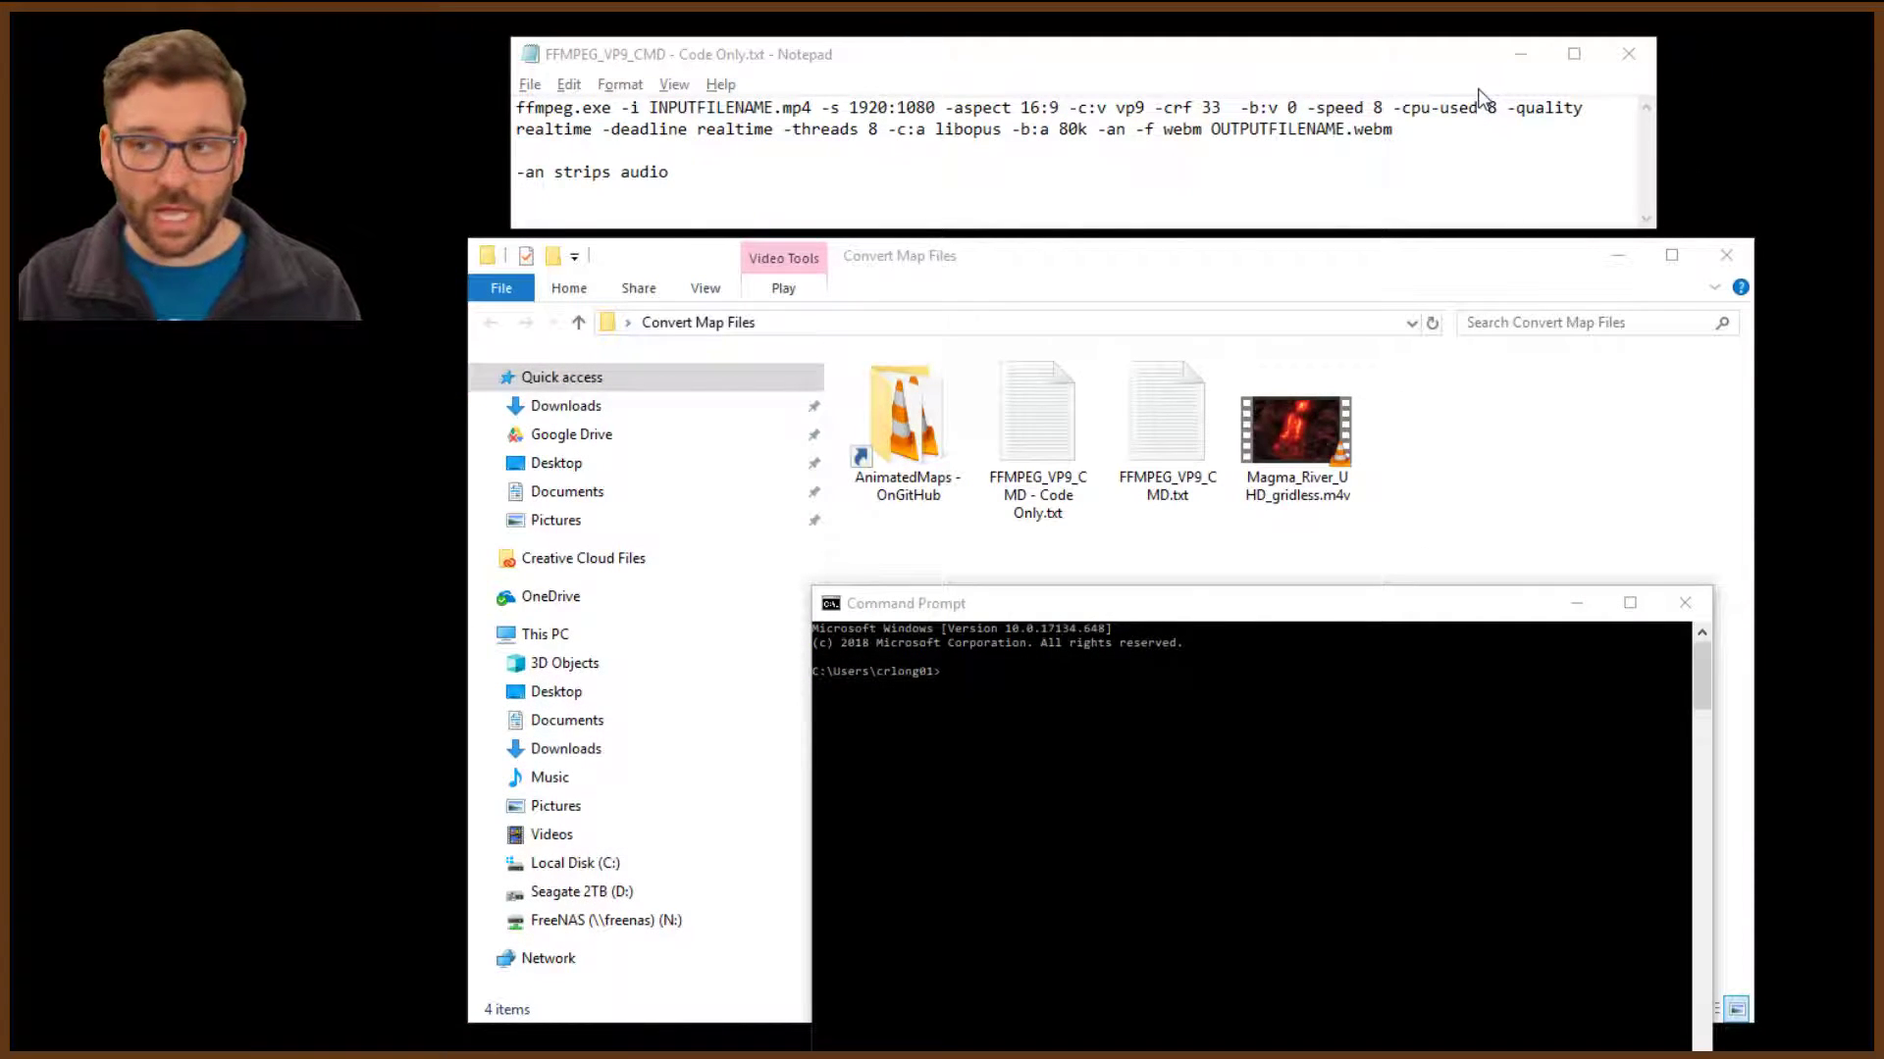
# Look over the ffmpeg command in Notepad, the Command Prompt and the Magma River video in the Convert Map Files folder
pyautogui.click(822, 106)
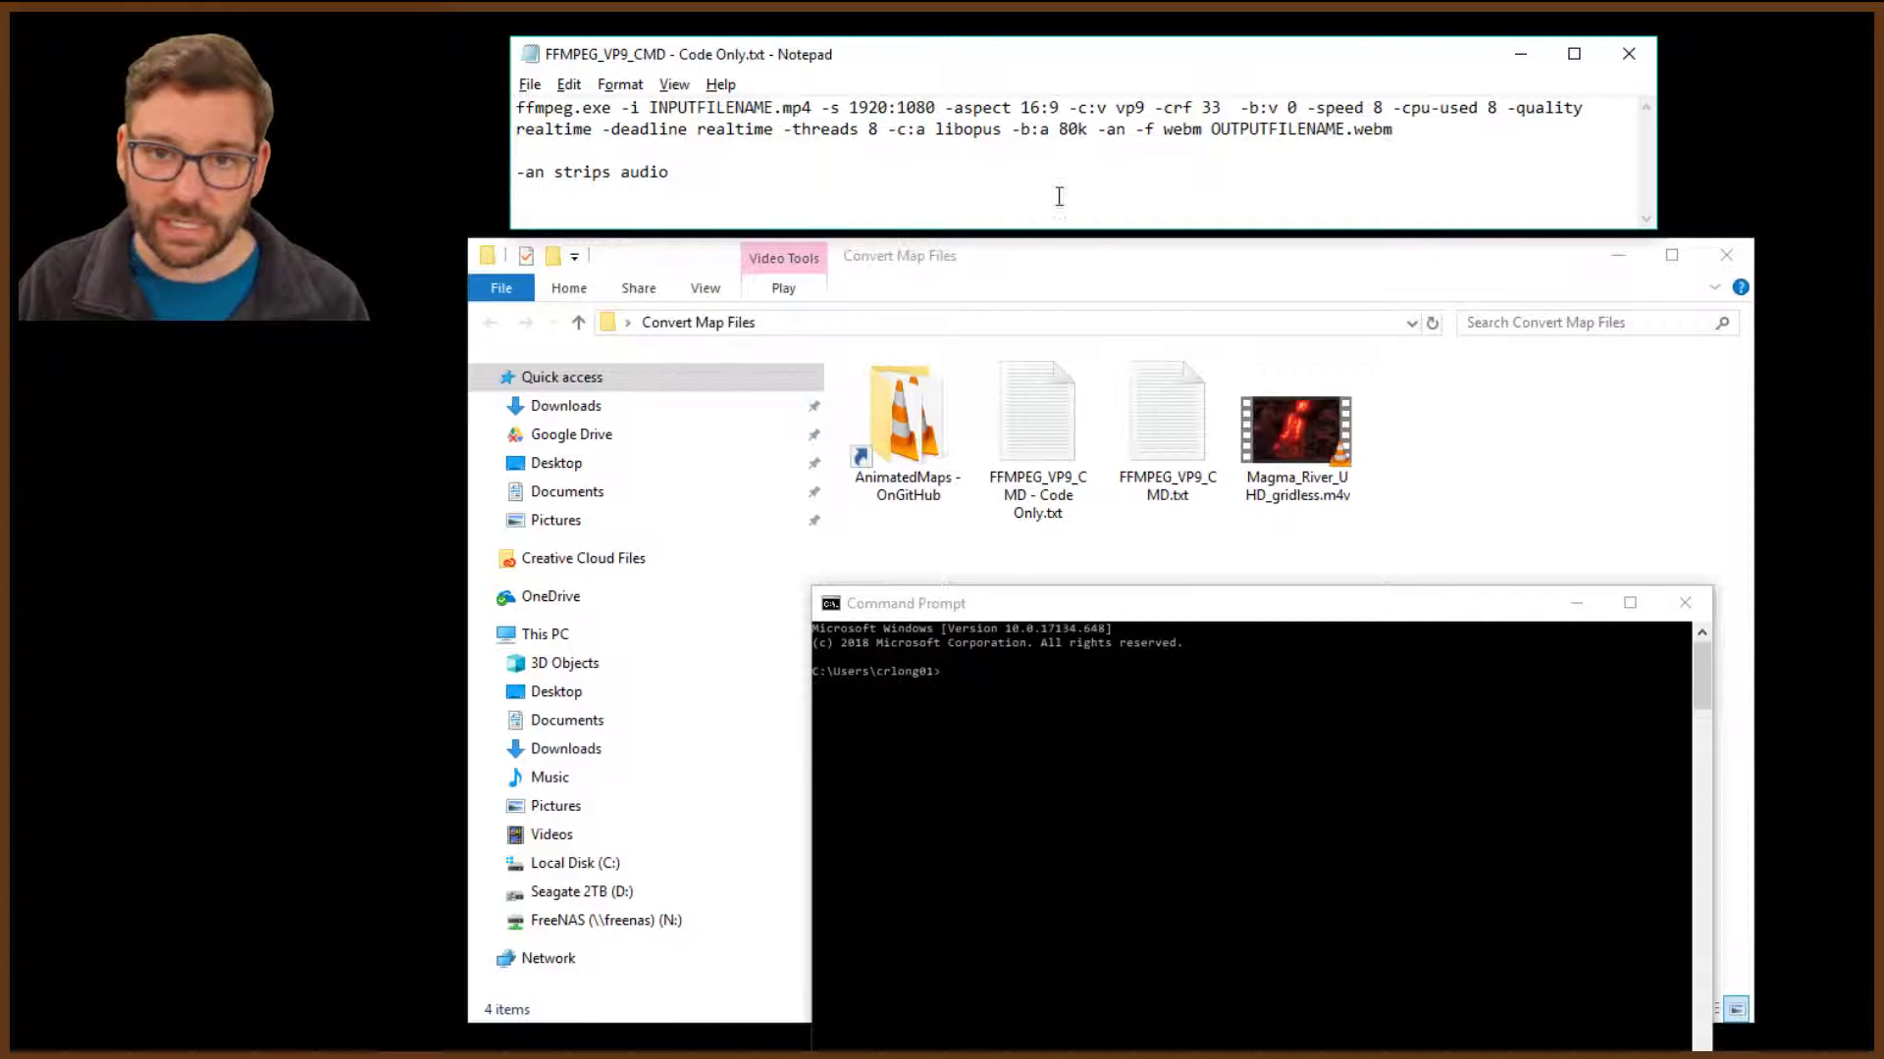
pyautogui.click(1136, 608)
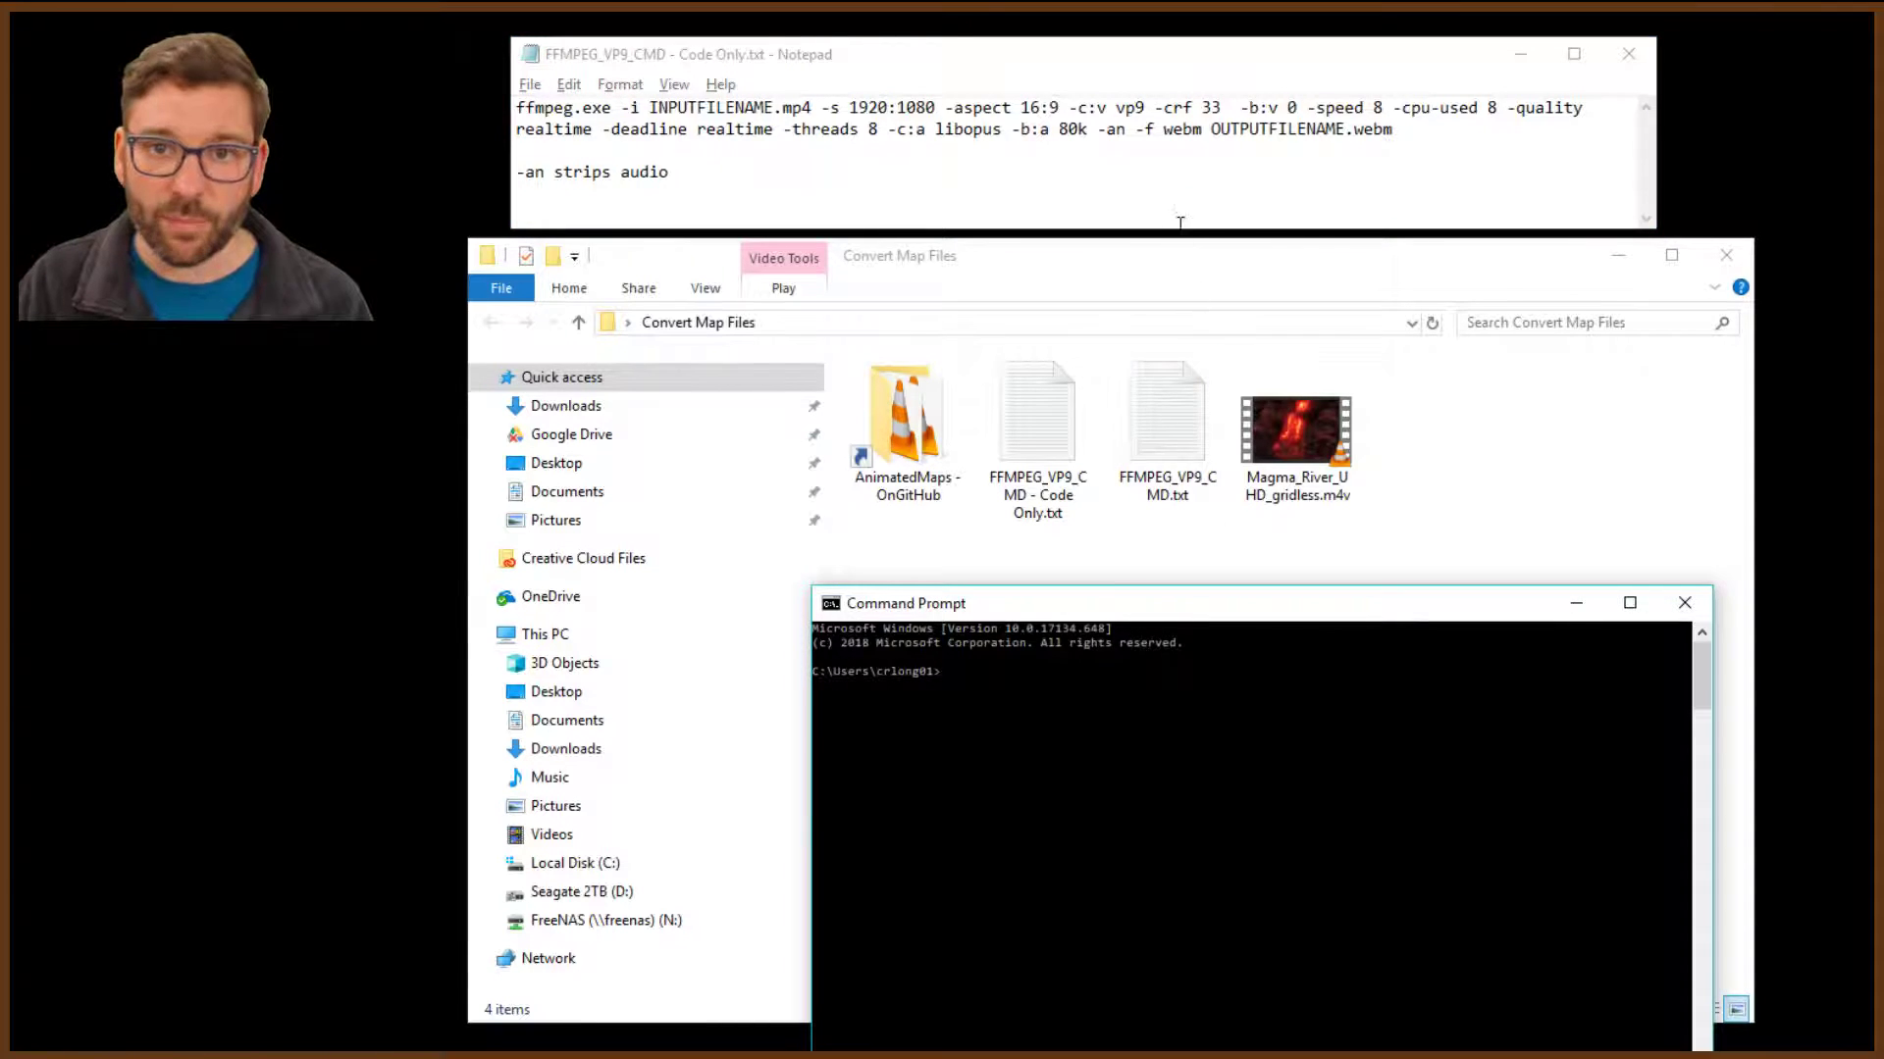
pyautogui.click(1203, 260)
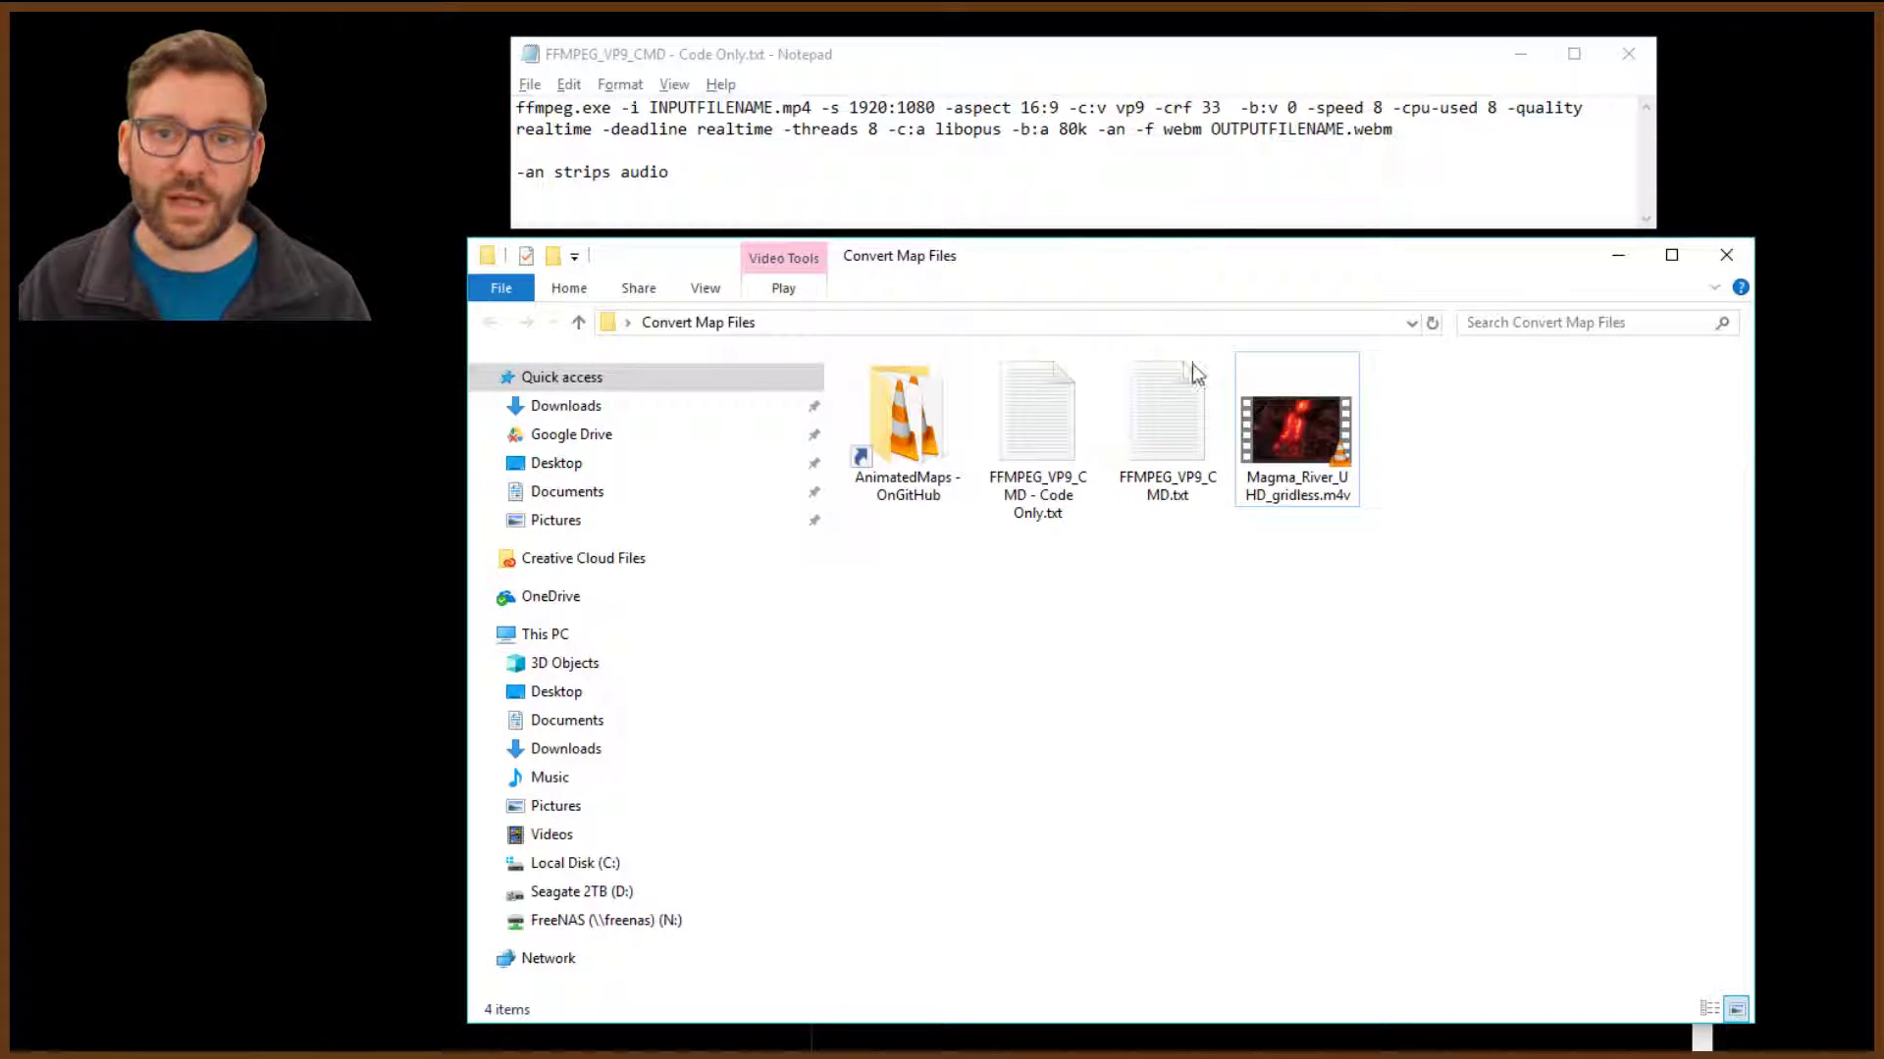
pyautogui.click(1286, 508)
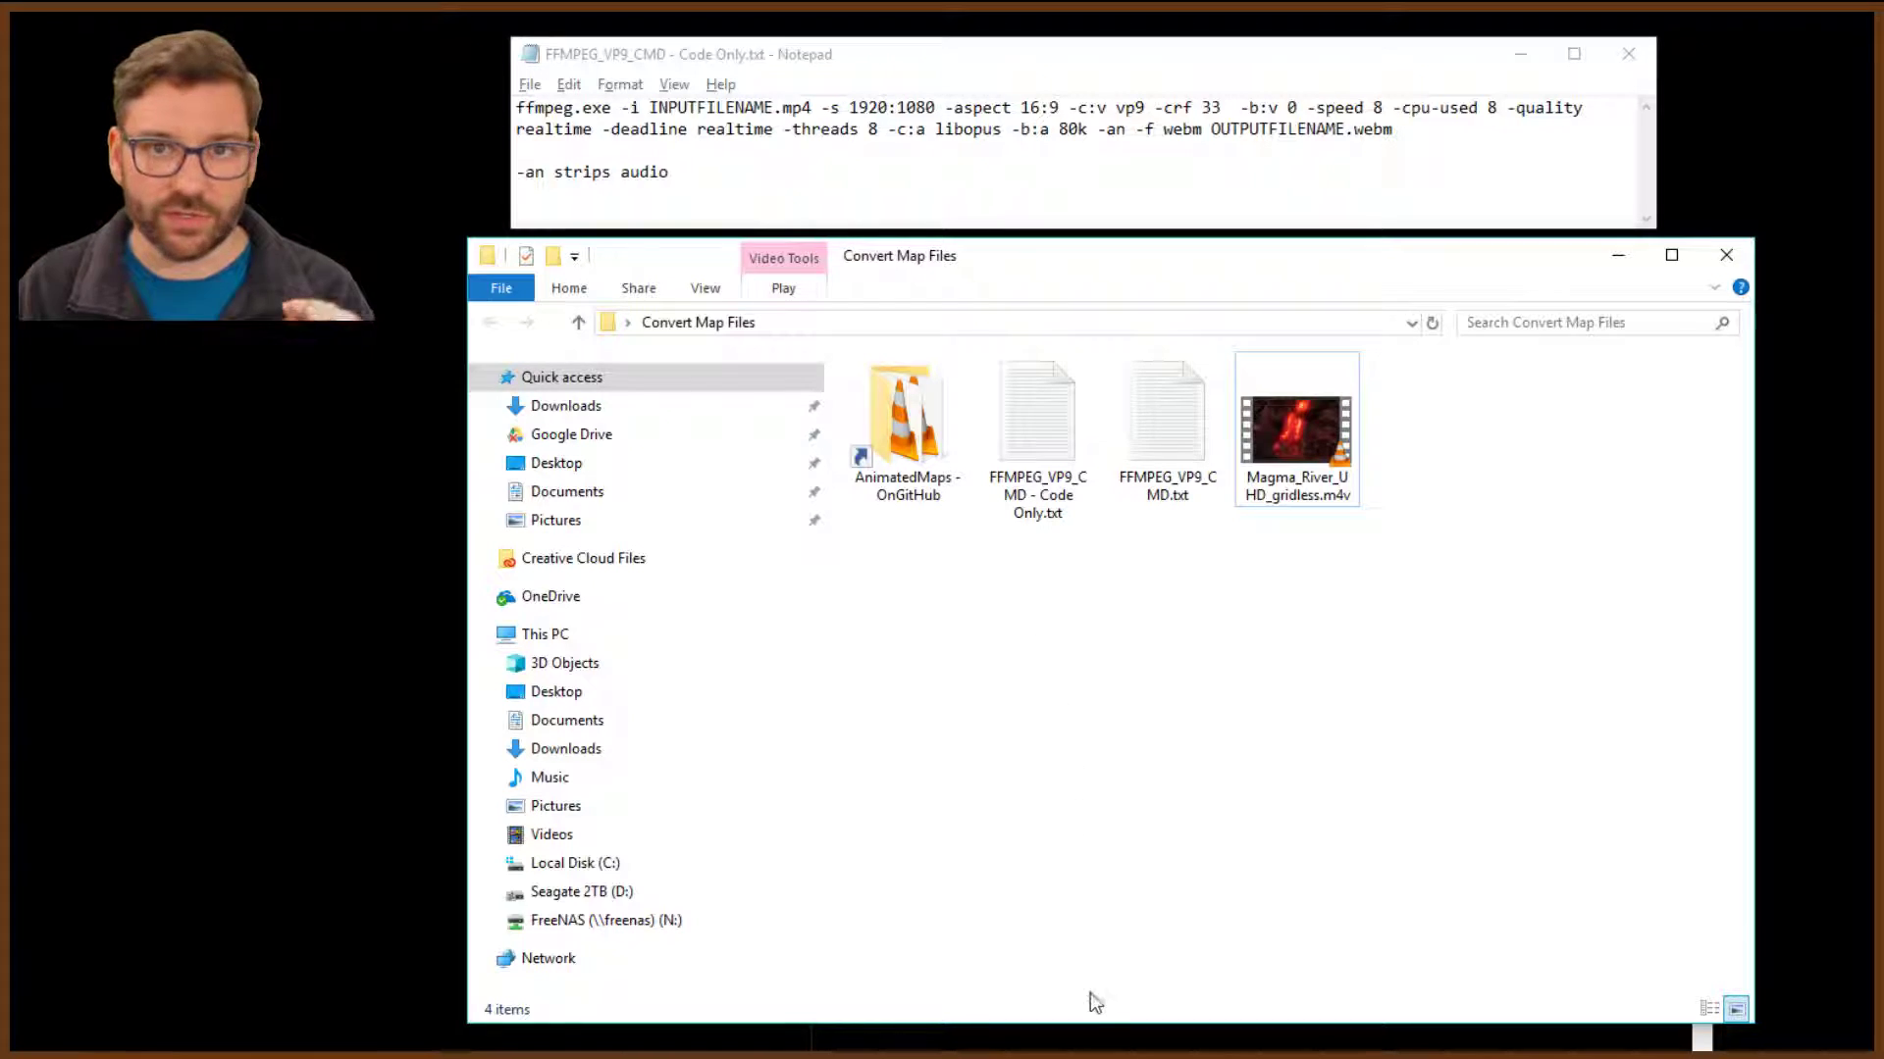
# In the Command Prompt, change to the Convert Map Files folder on the desktop and list its contents
pyautogui.click(1101, 1047)
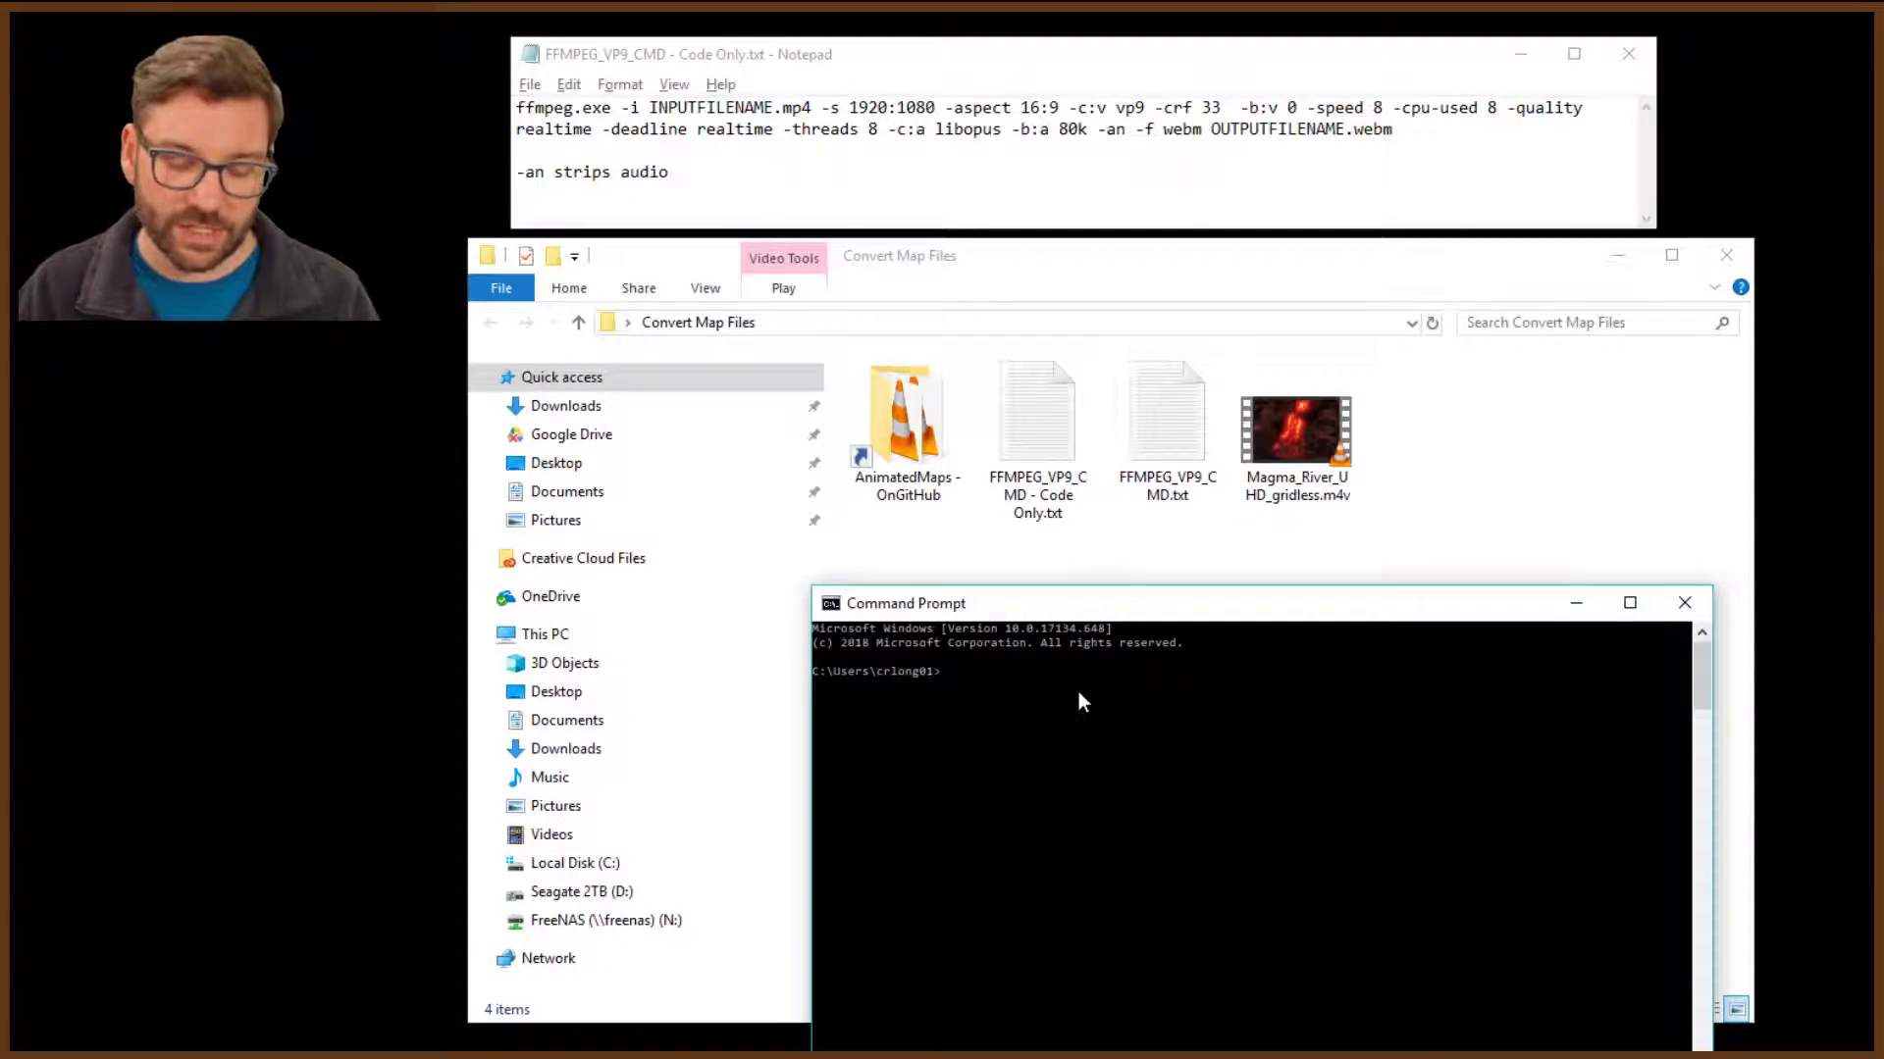
pyautogui.write('cd desktop')
pyautogui.press('Return')
pyautogui.write('cd Convert')
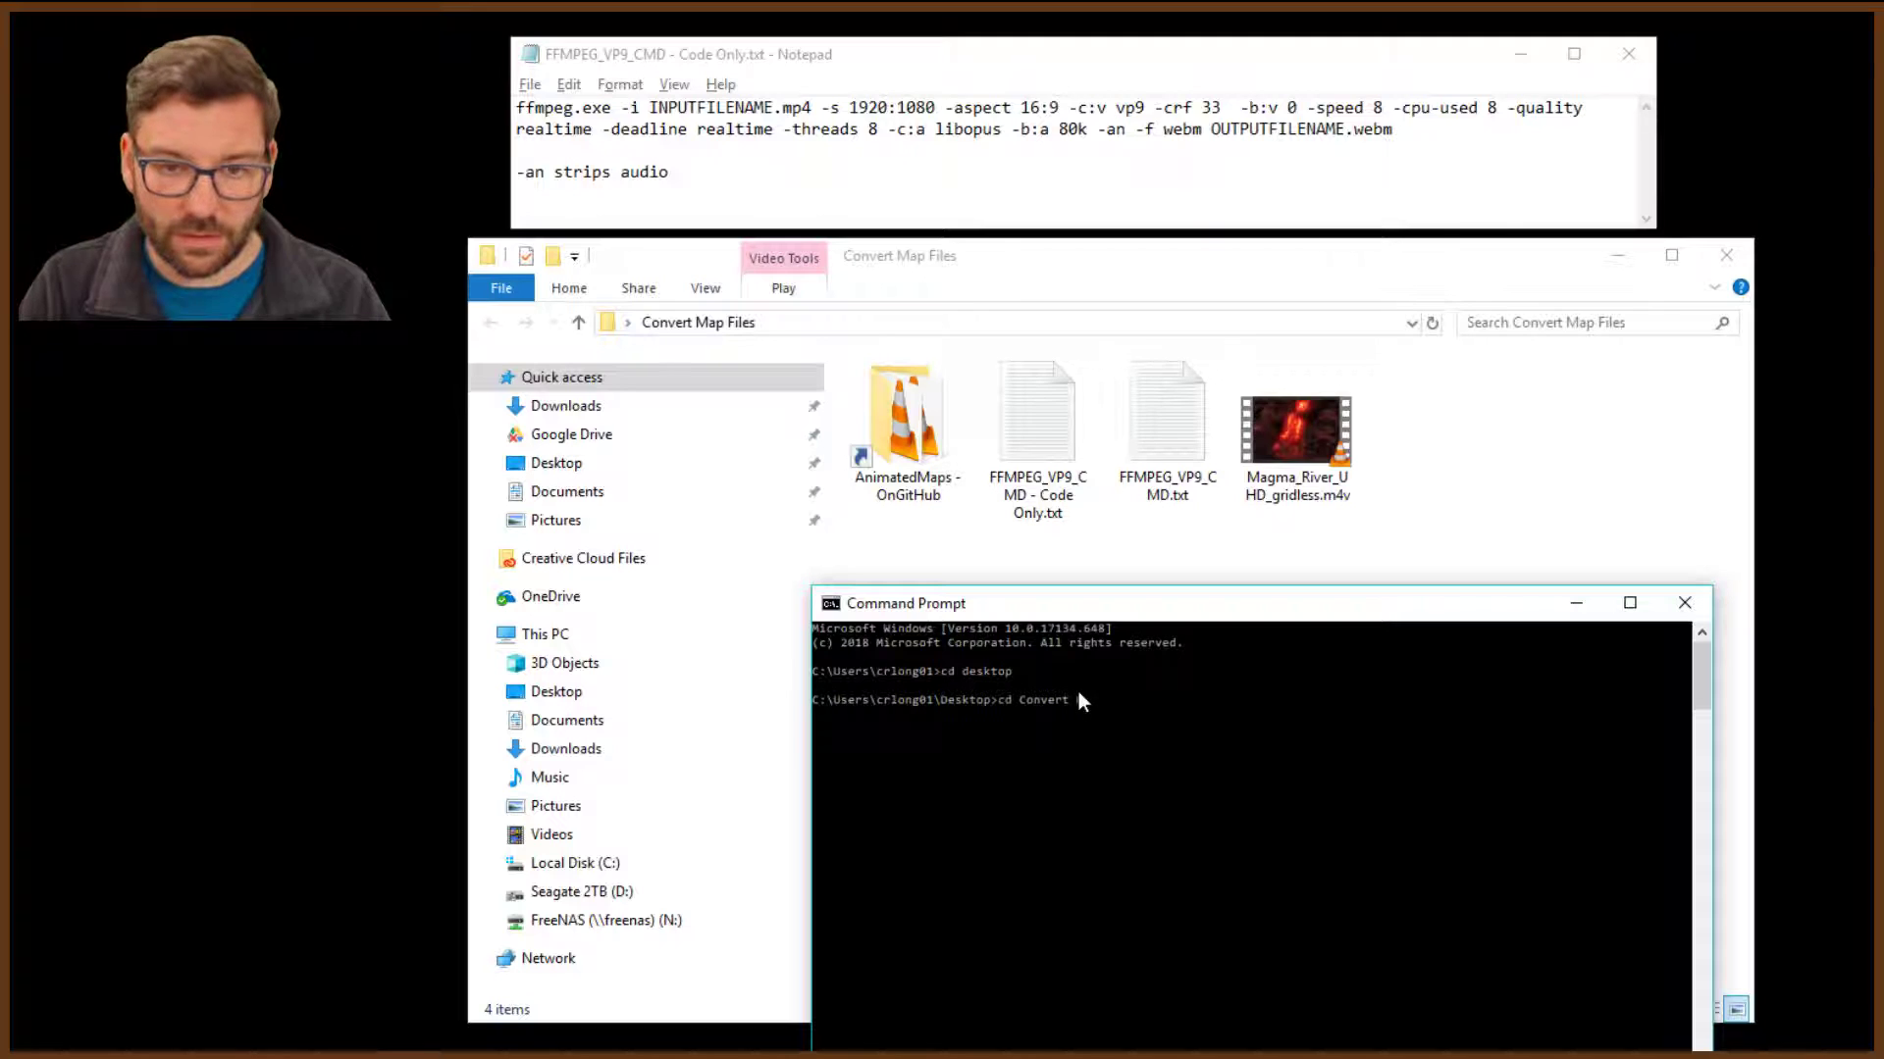
pyautogui.write(' Map Files')
pyautogui.press('Return')
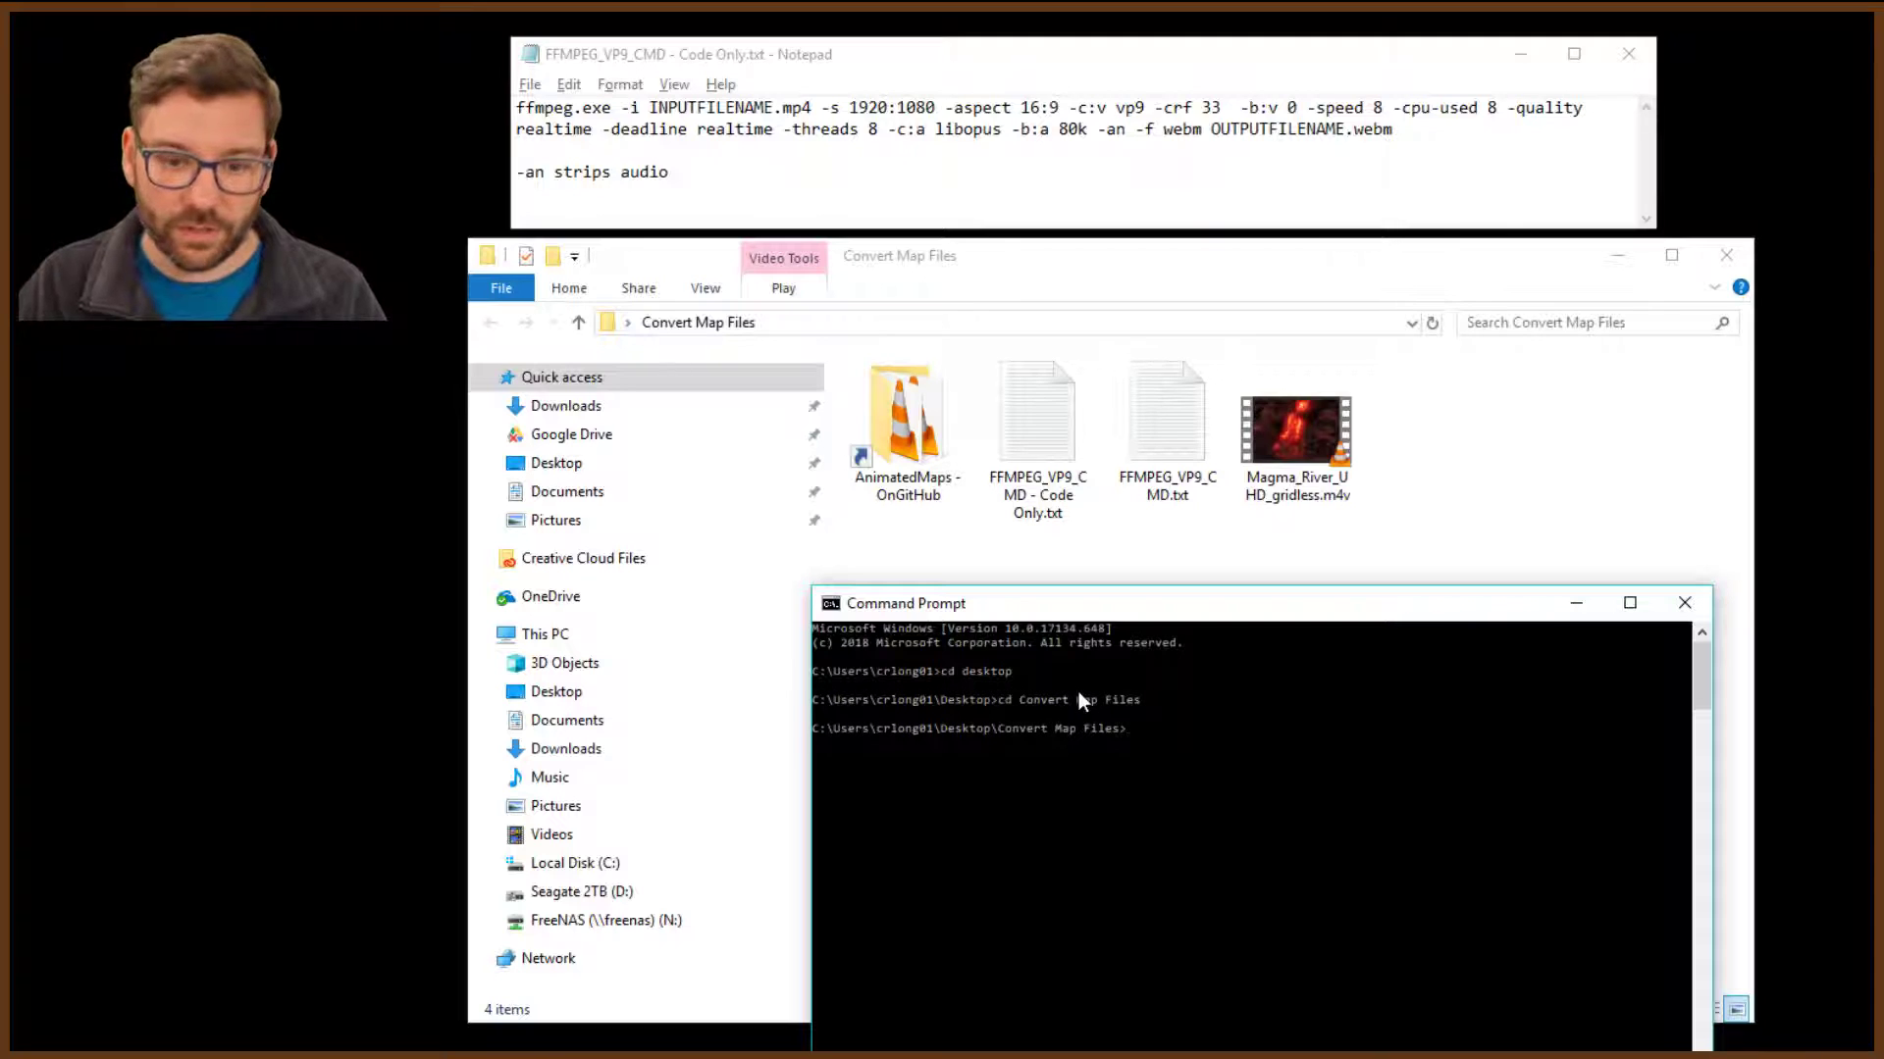
pyautogui.write('dir')
pyautogui.press('Return')
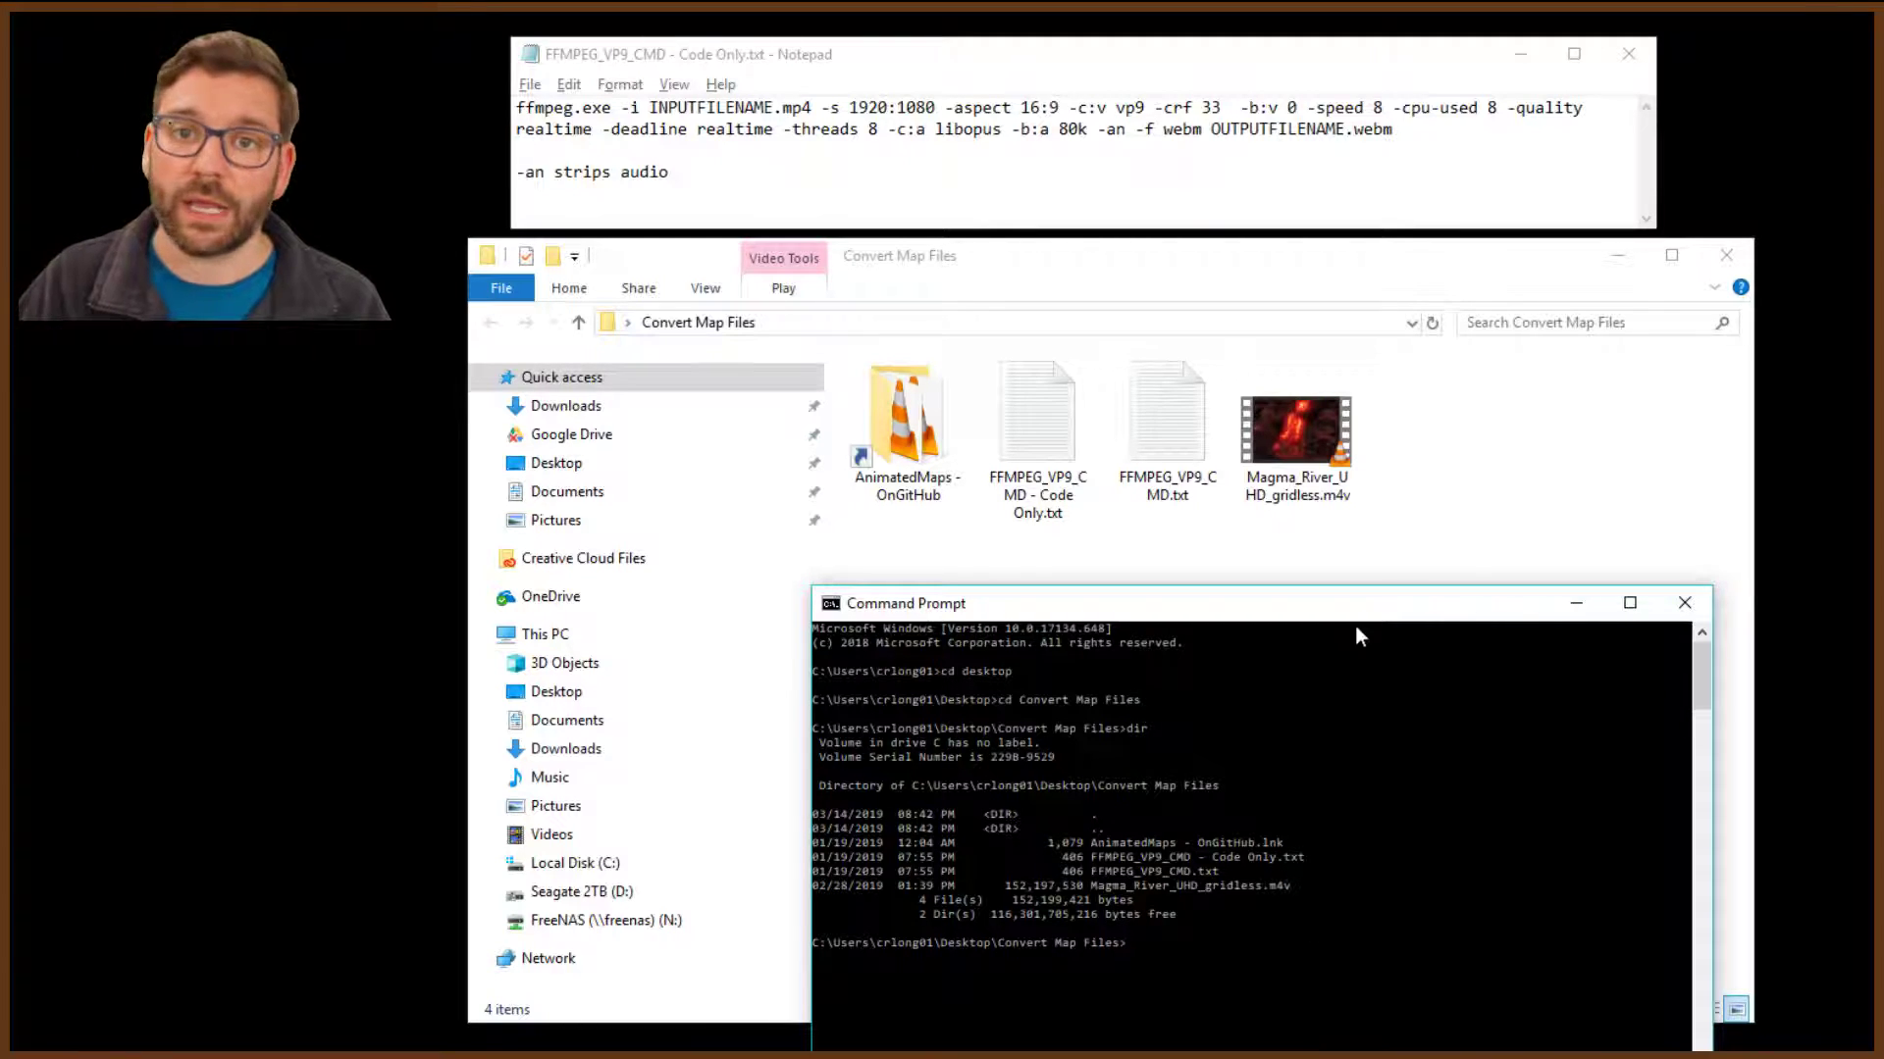
# In the Notepad ffmpeg command, replace the input file placeholder and its extension with Magma_River_UHD_gridless.m4v
pyautogui.click(1288, 500)
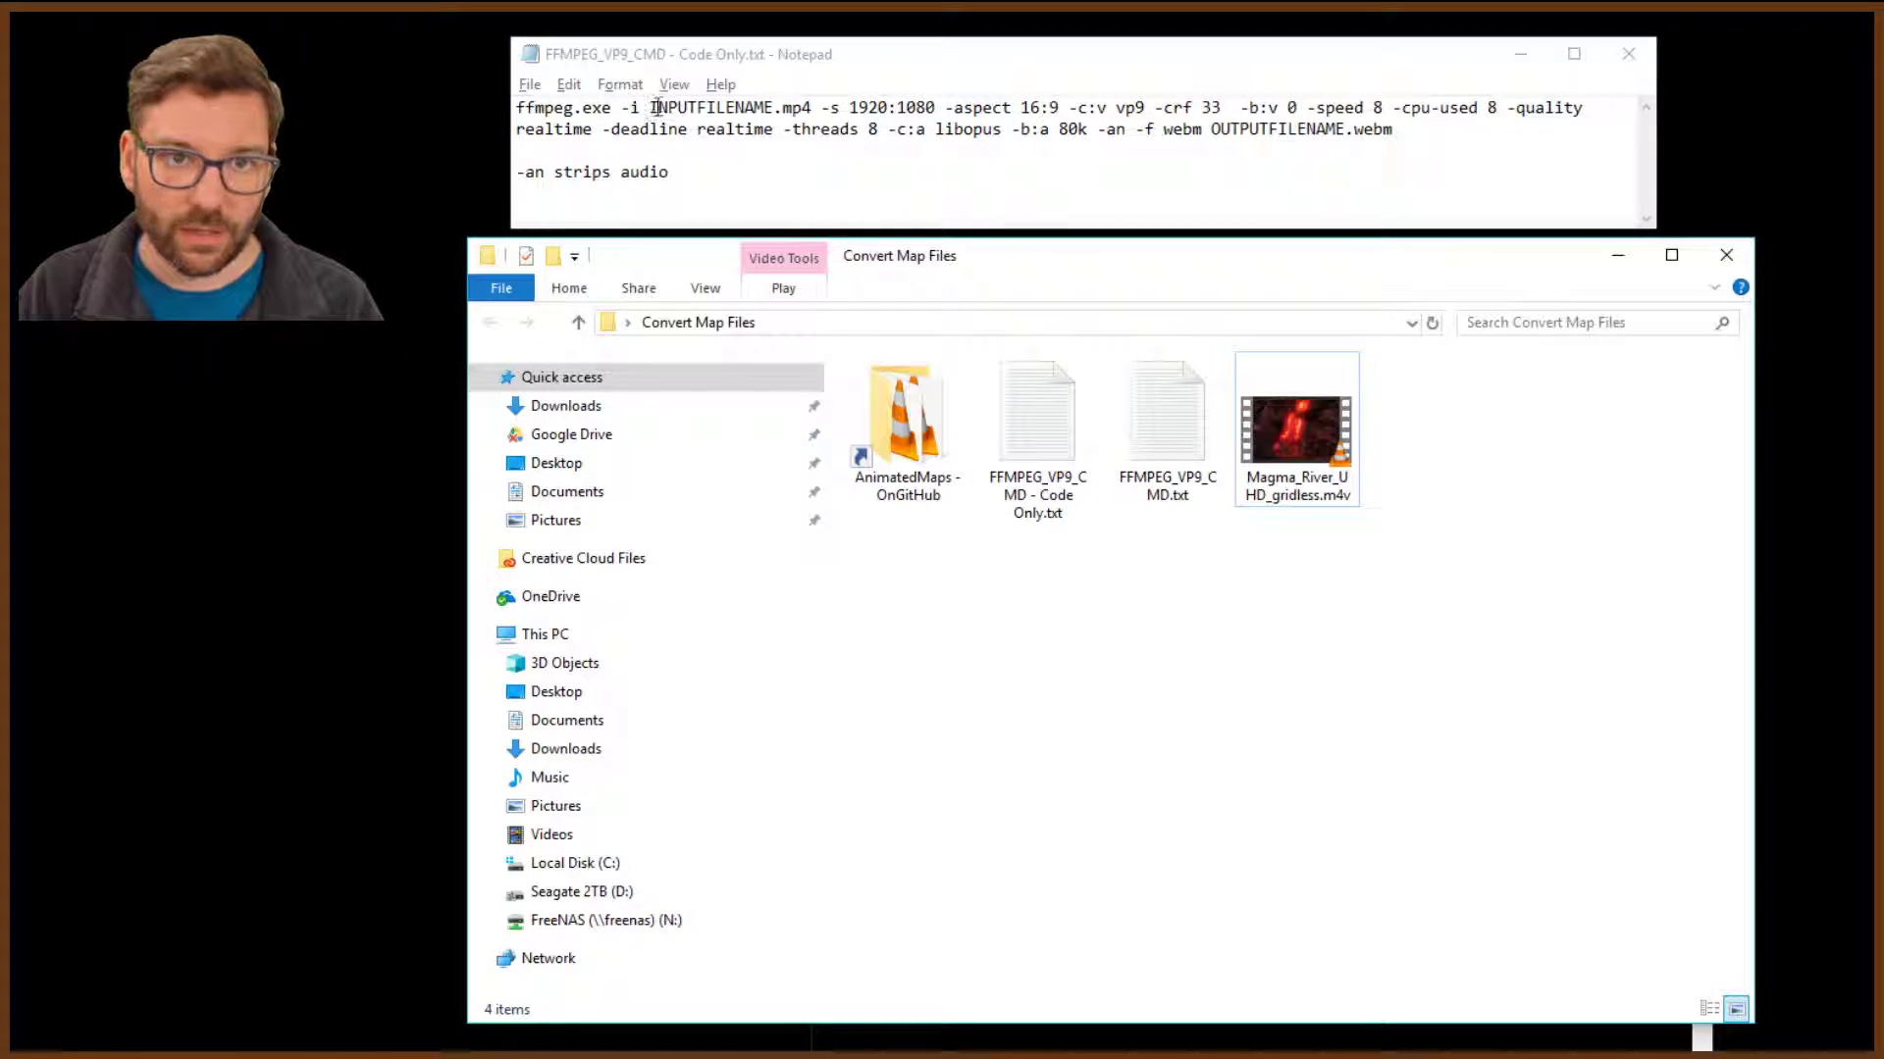
pyautogui.moveTo(649, 108); pyautogui.dragTo(765, 108)
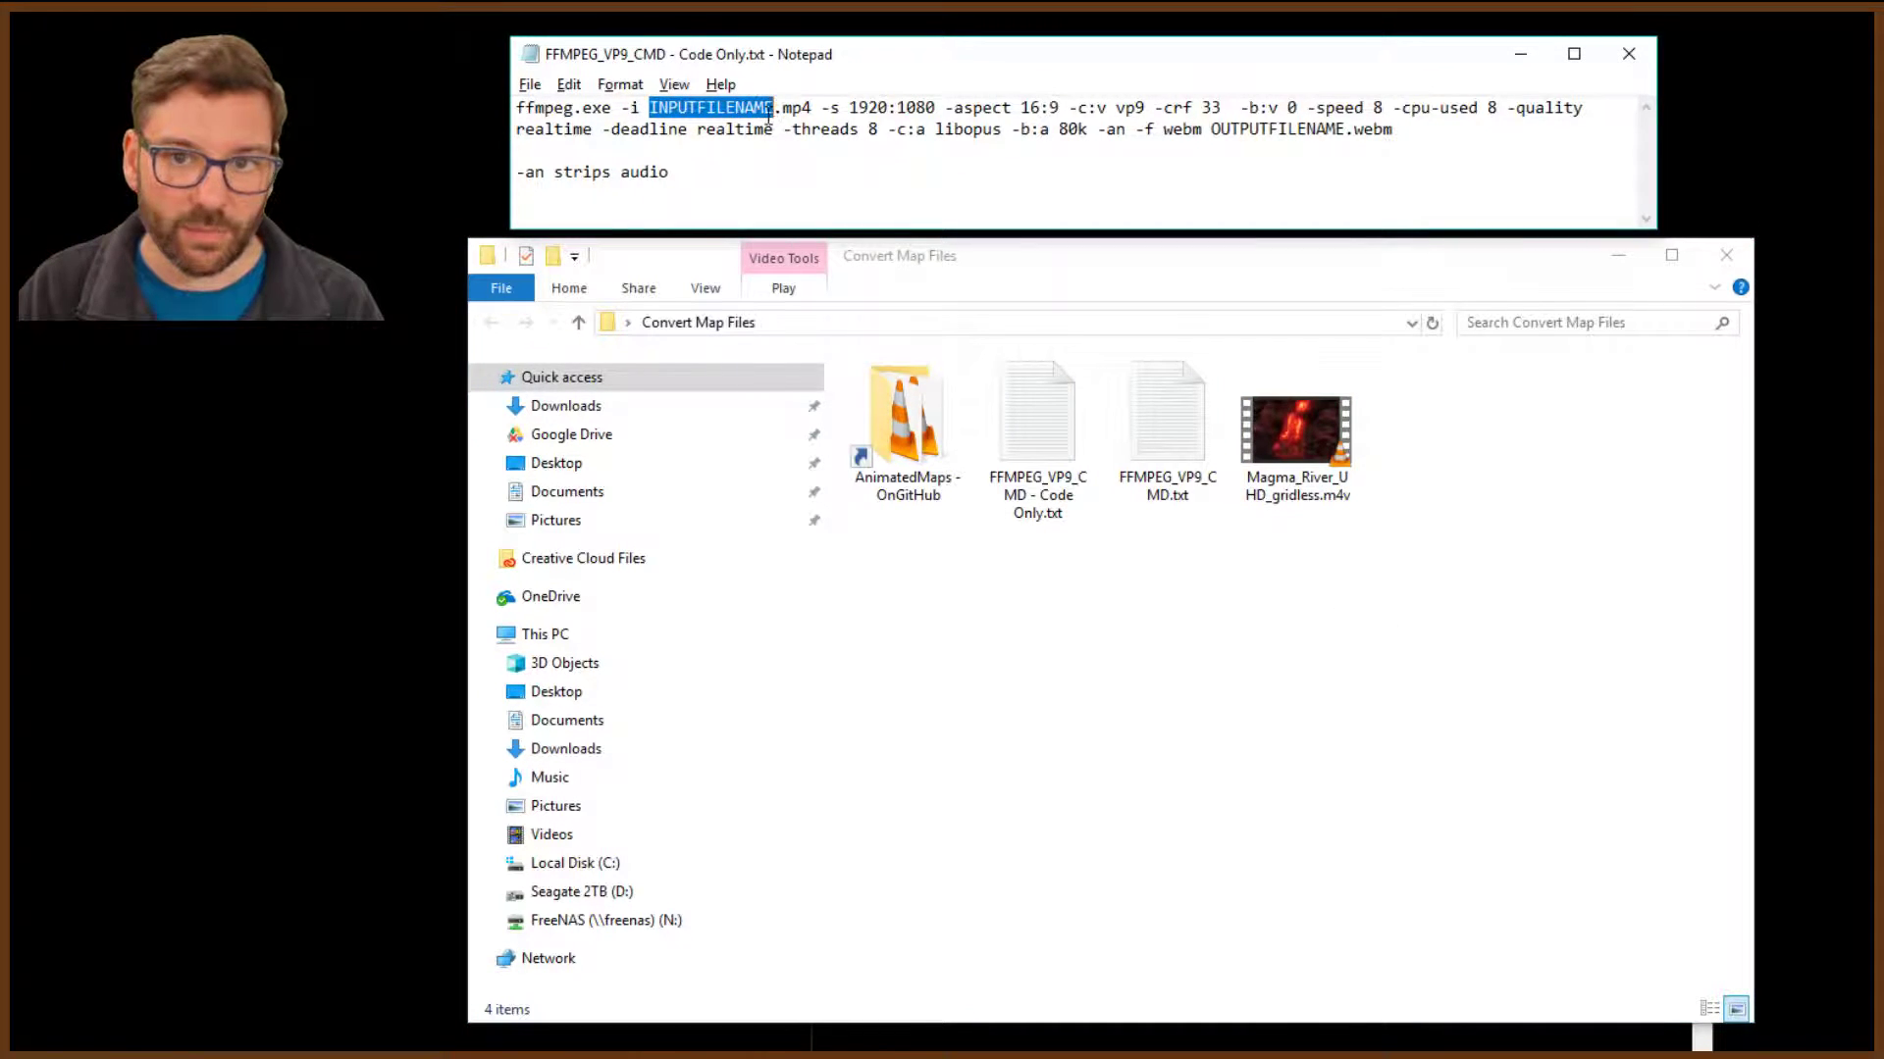
pyautogui.write('Magma_River_UHD_gridless')
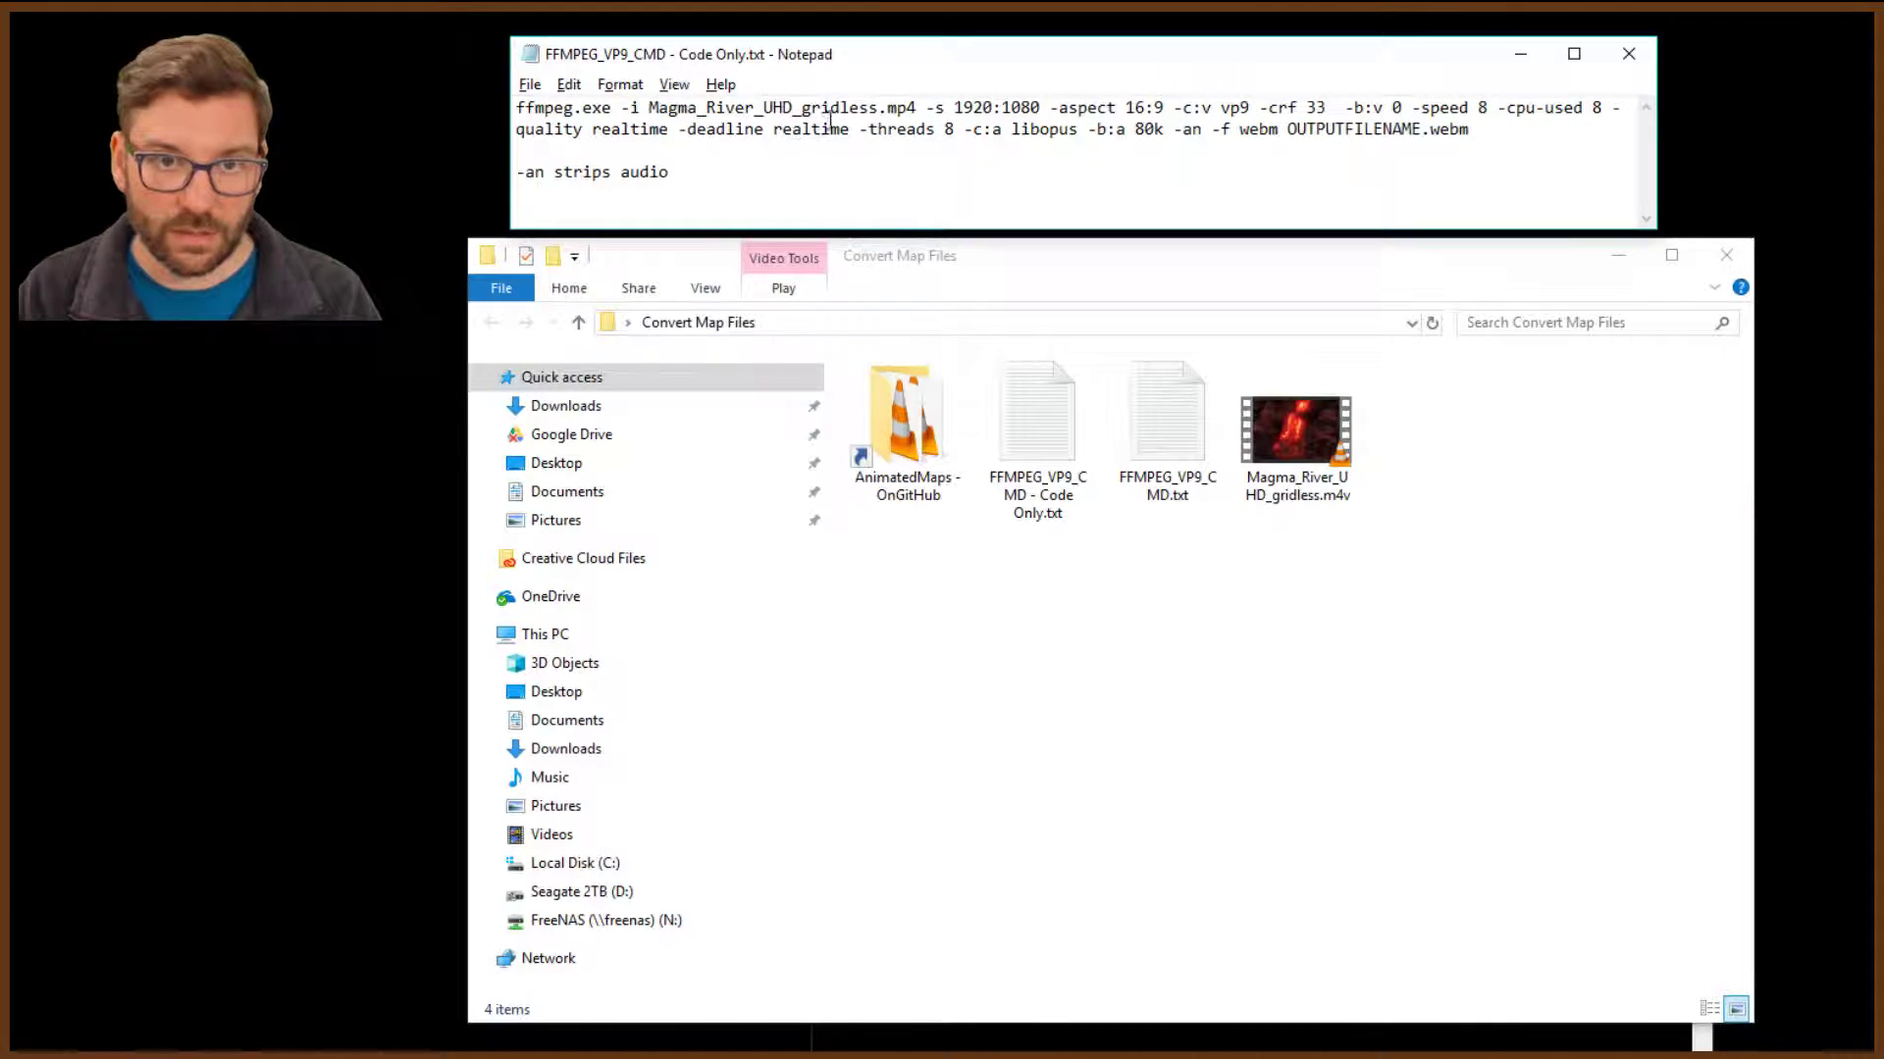
pyautogui.press('Right')
pyautogui.hotkey('shift', 'Right')
pyautogui.hotkey('shift', 'Right')
pyautogui.hotkey('shift', 'Right')
pyautogui.write('m4v')
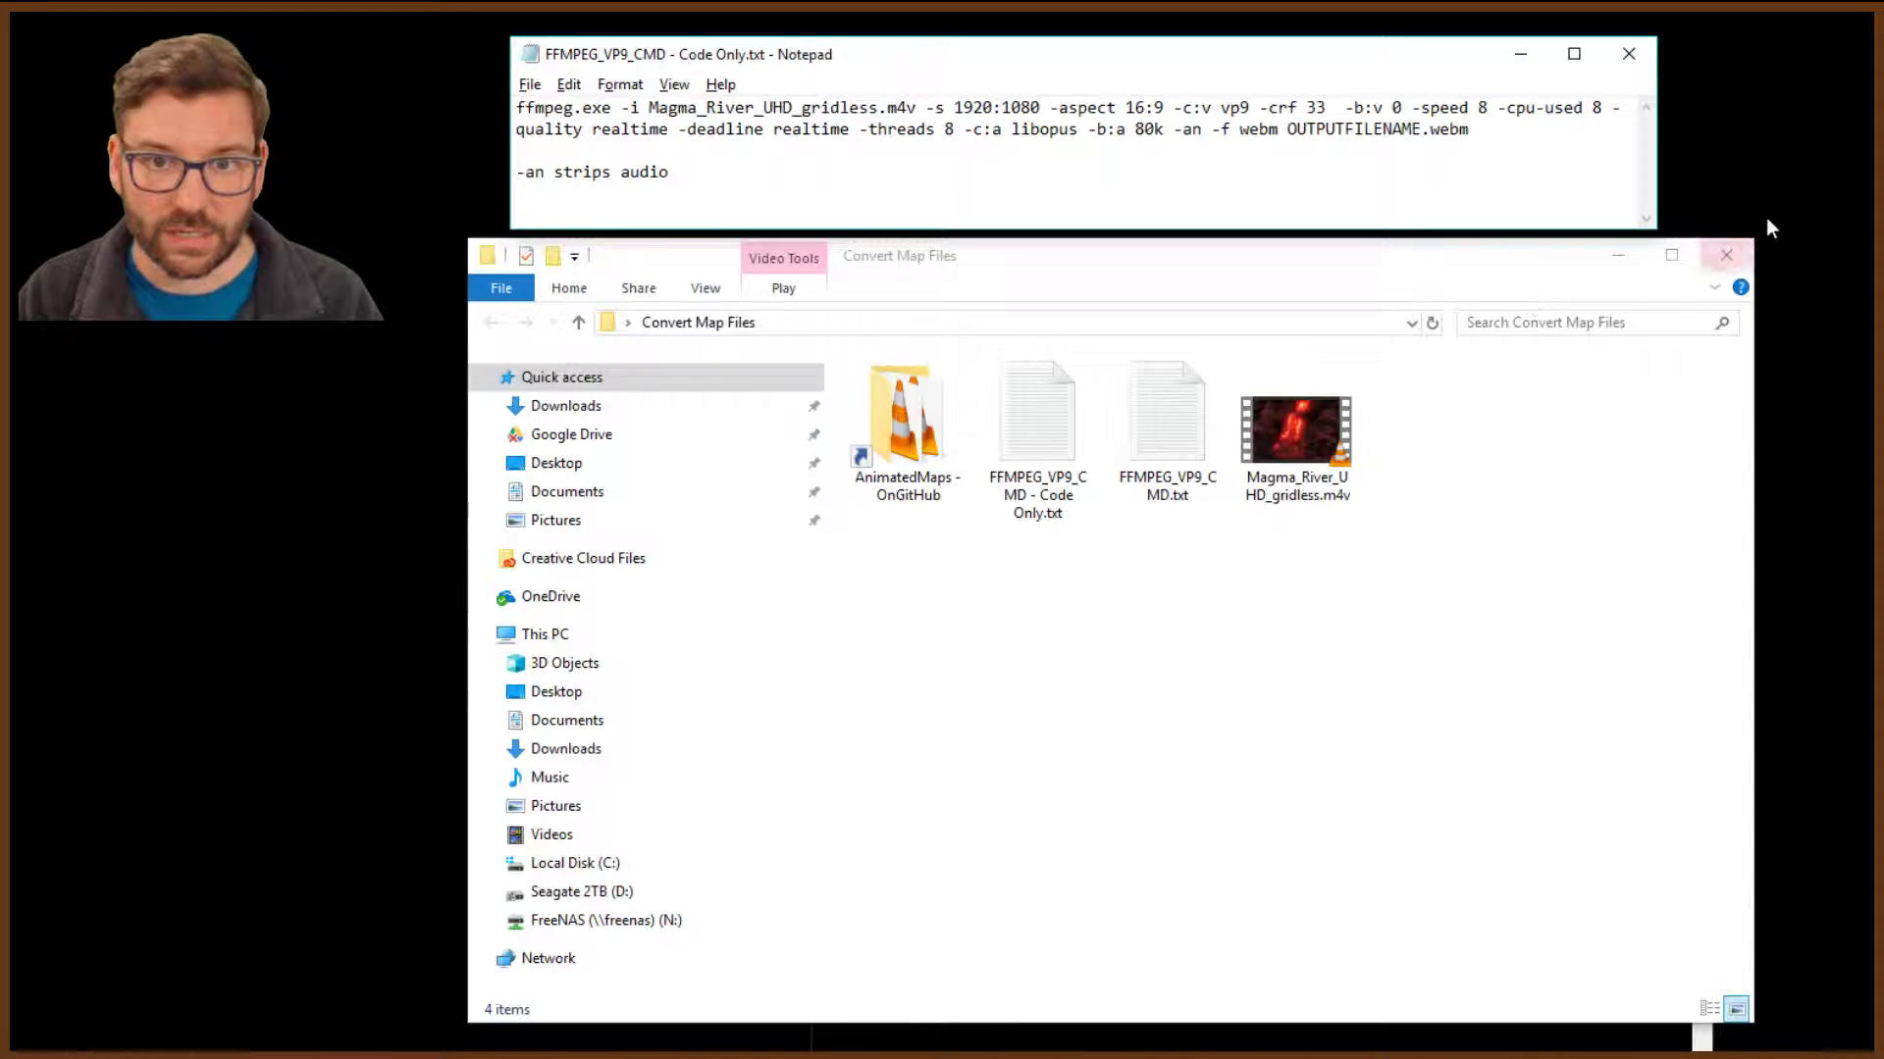
# Set the output file name in the ffmpeg command to Magma_River_UHD_gridless.webm, keeping the -an option and the resolution setting
pyautogui.moveTo(1288, 129); pyautogui.dragTo(1421, 129)
pyautogui.write('Magma_River_UHD_gridless')
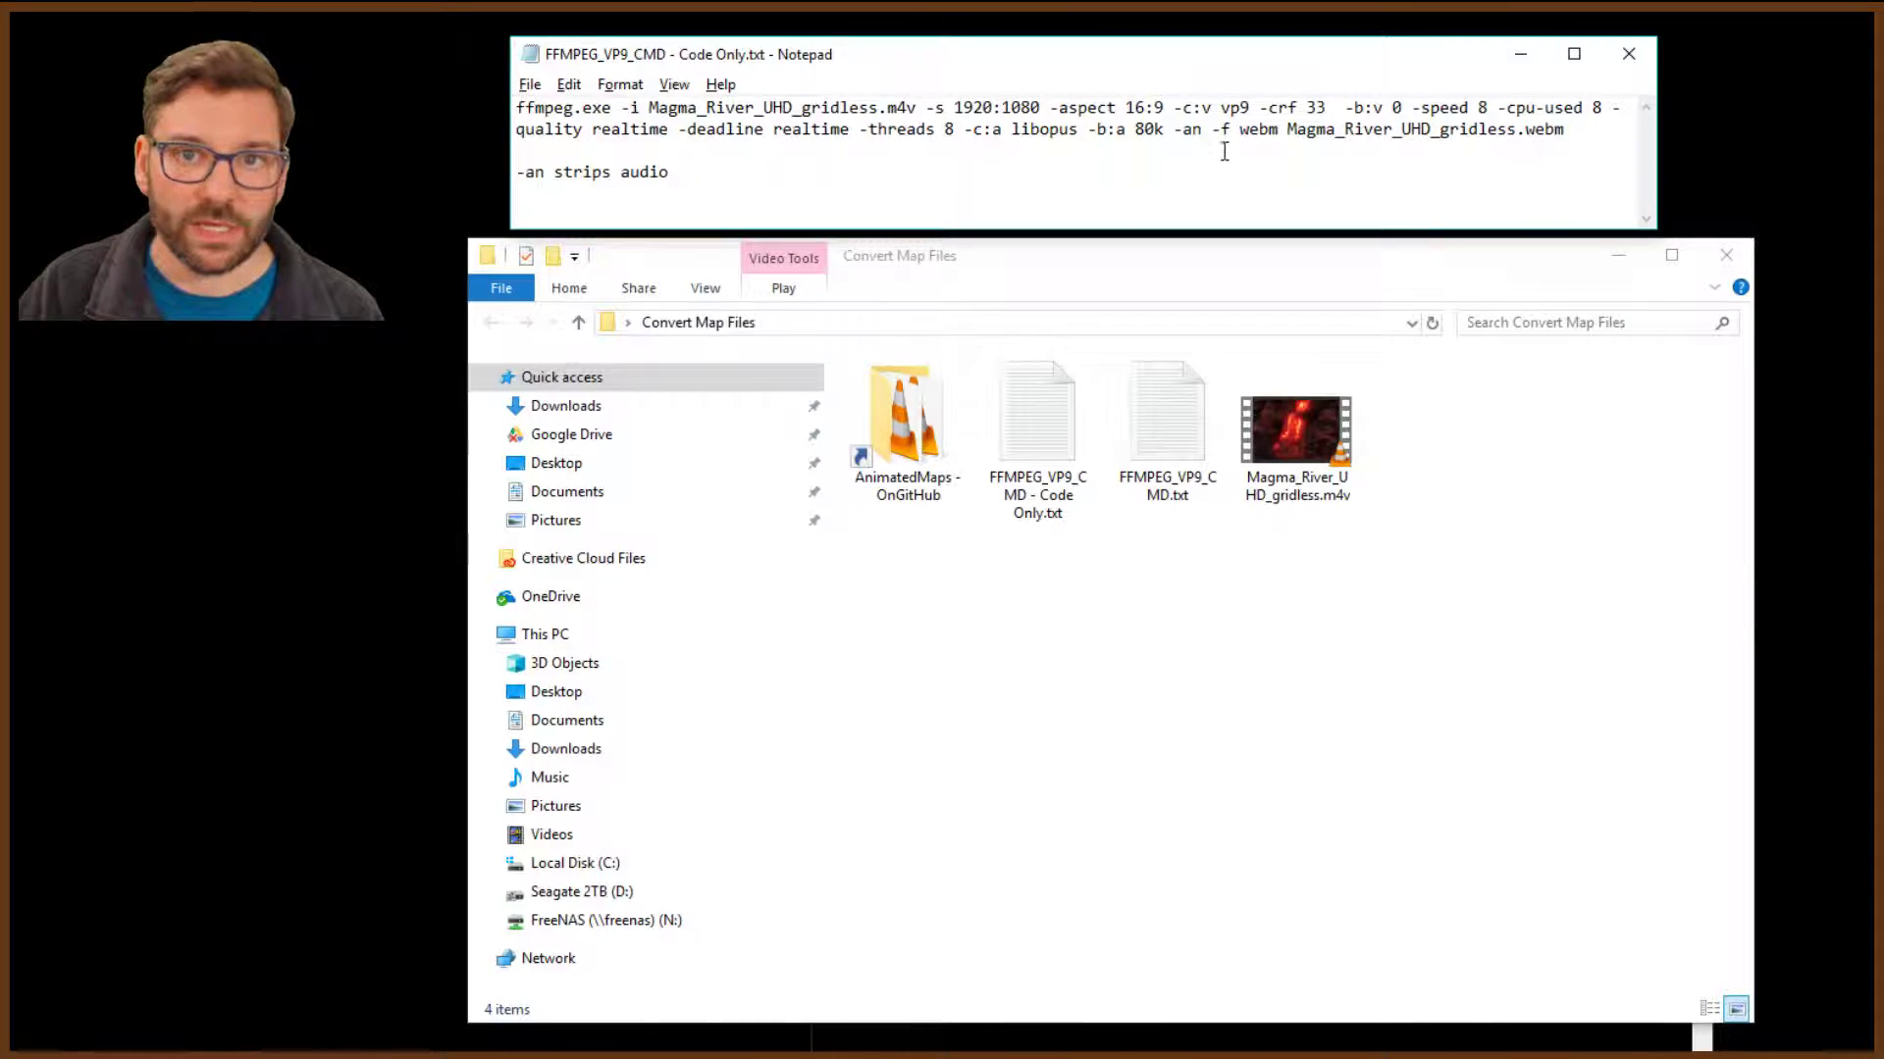
pyautogui.moveTo(1174, 128); pyautogui.dragTo(1207, 129)
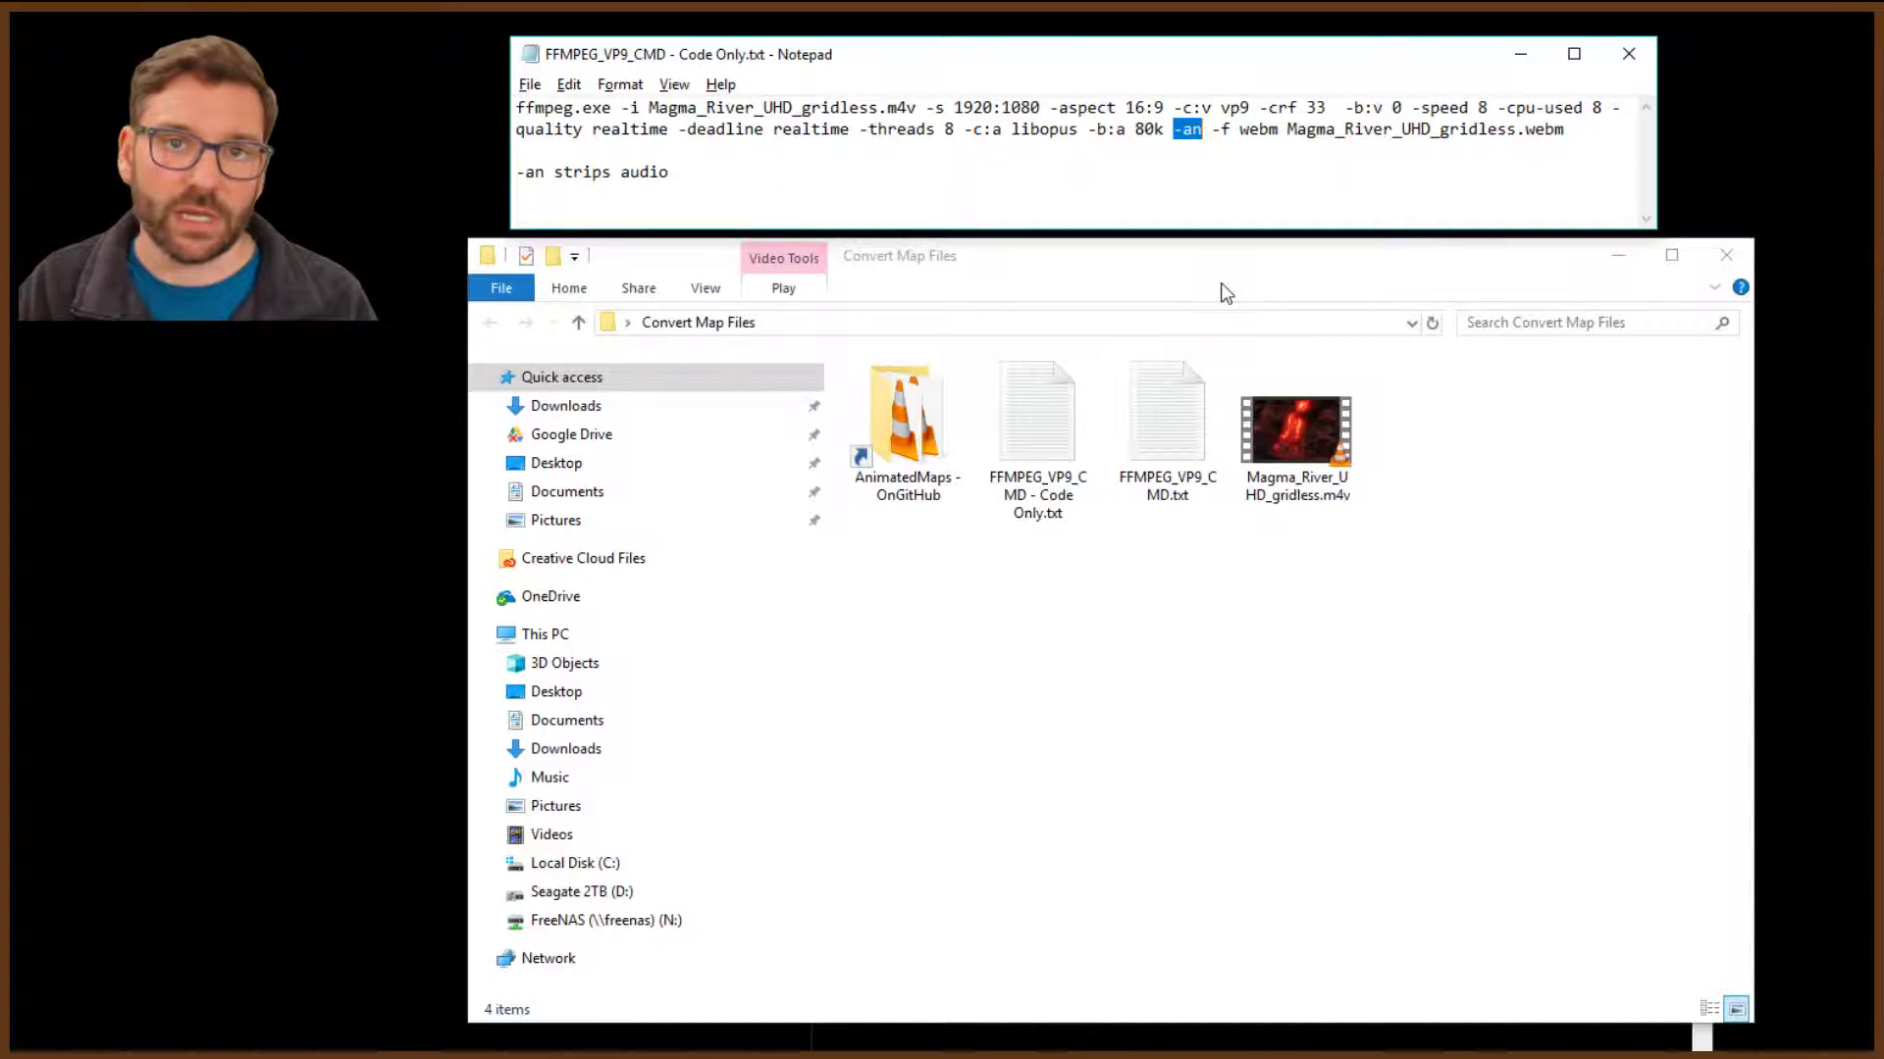
pyautogui.click(958, 108)
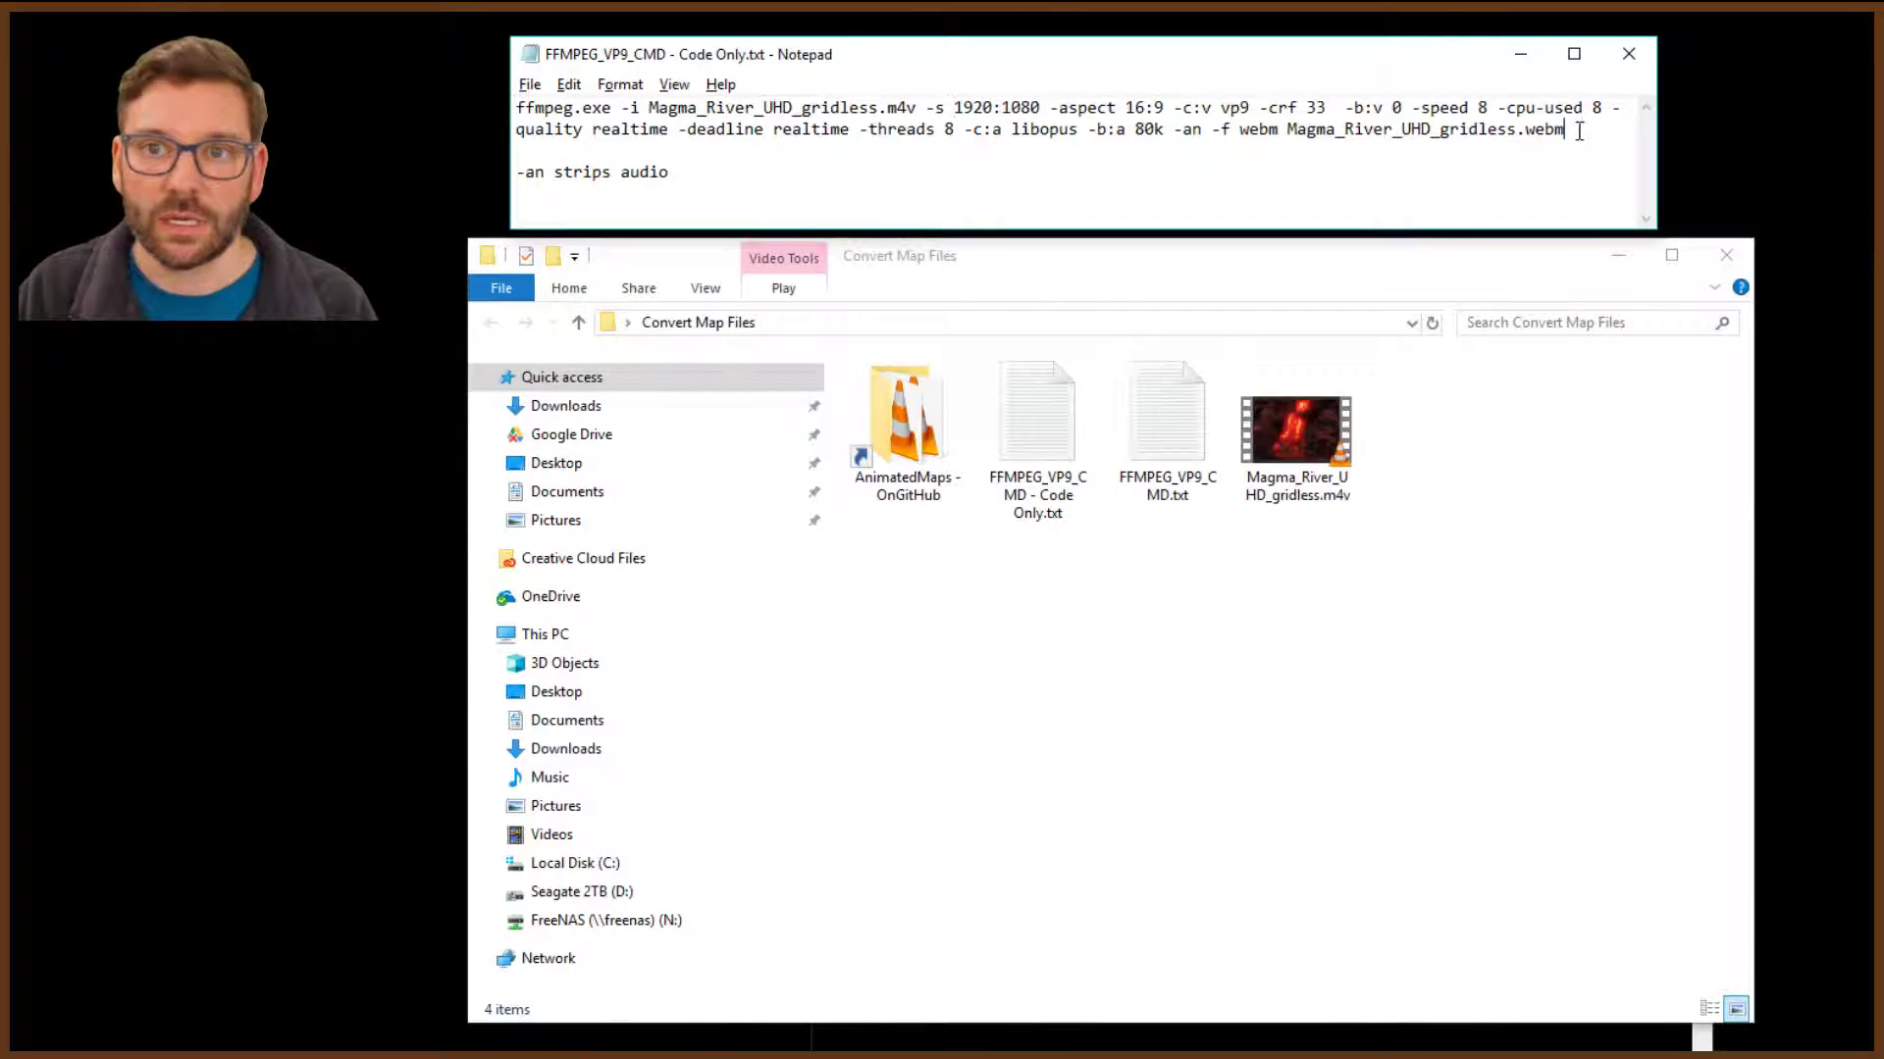
# Copy the full ffmpeg command from Notepad and run it in the Command Prompt to convert the Magma River video to WebM
pyautogui.moveTo(1574, 130); pyautogui.dragTo(518, 116)
pyautogui.hotkey('ctrl', 'c')
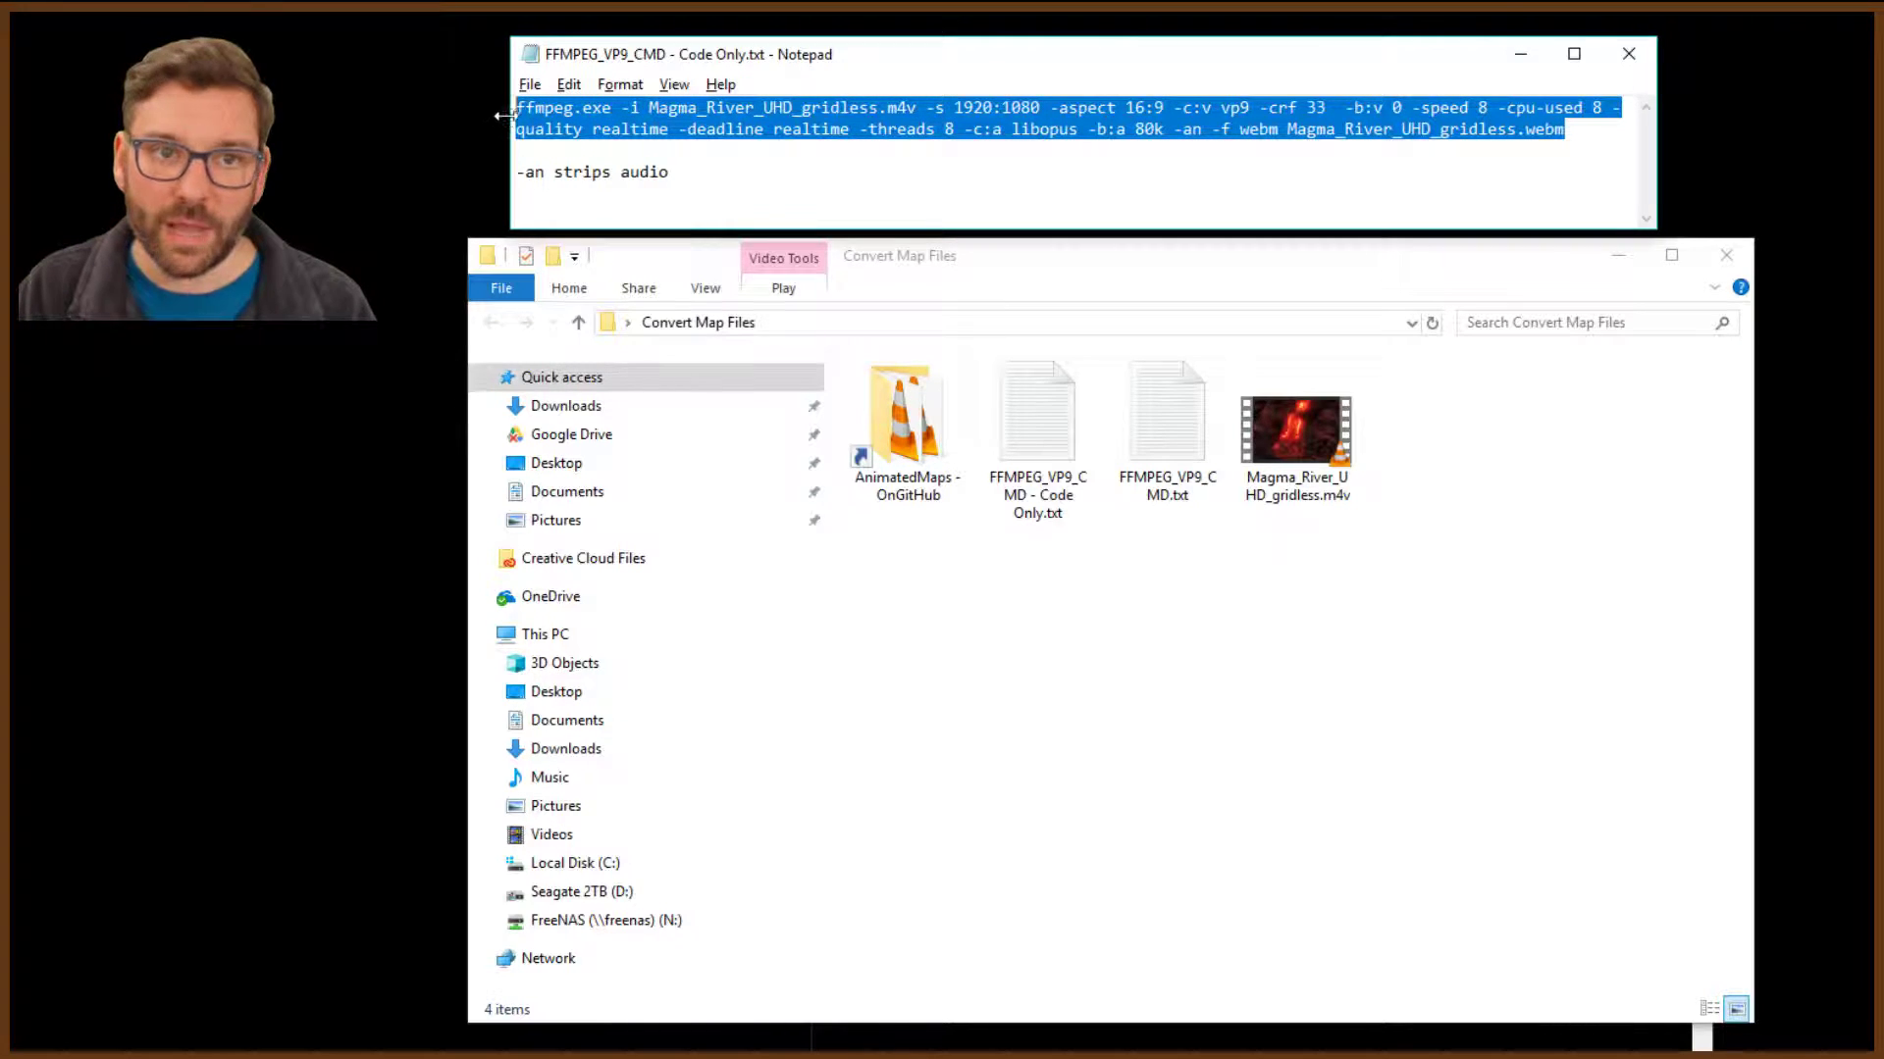
pyautogui.click(1154, 1027)
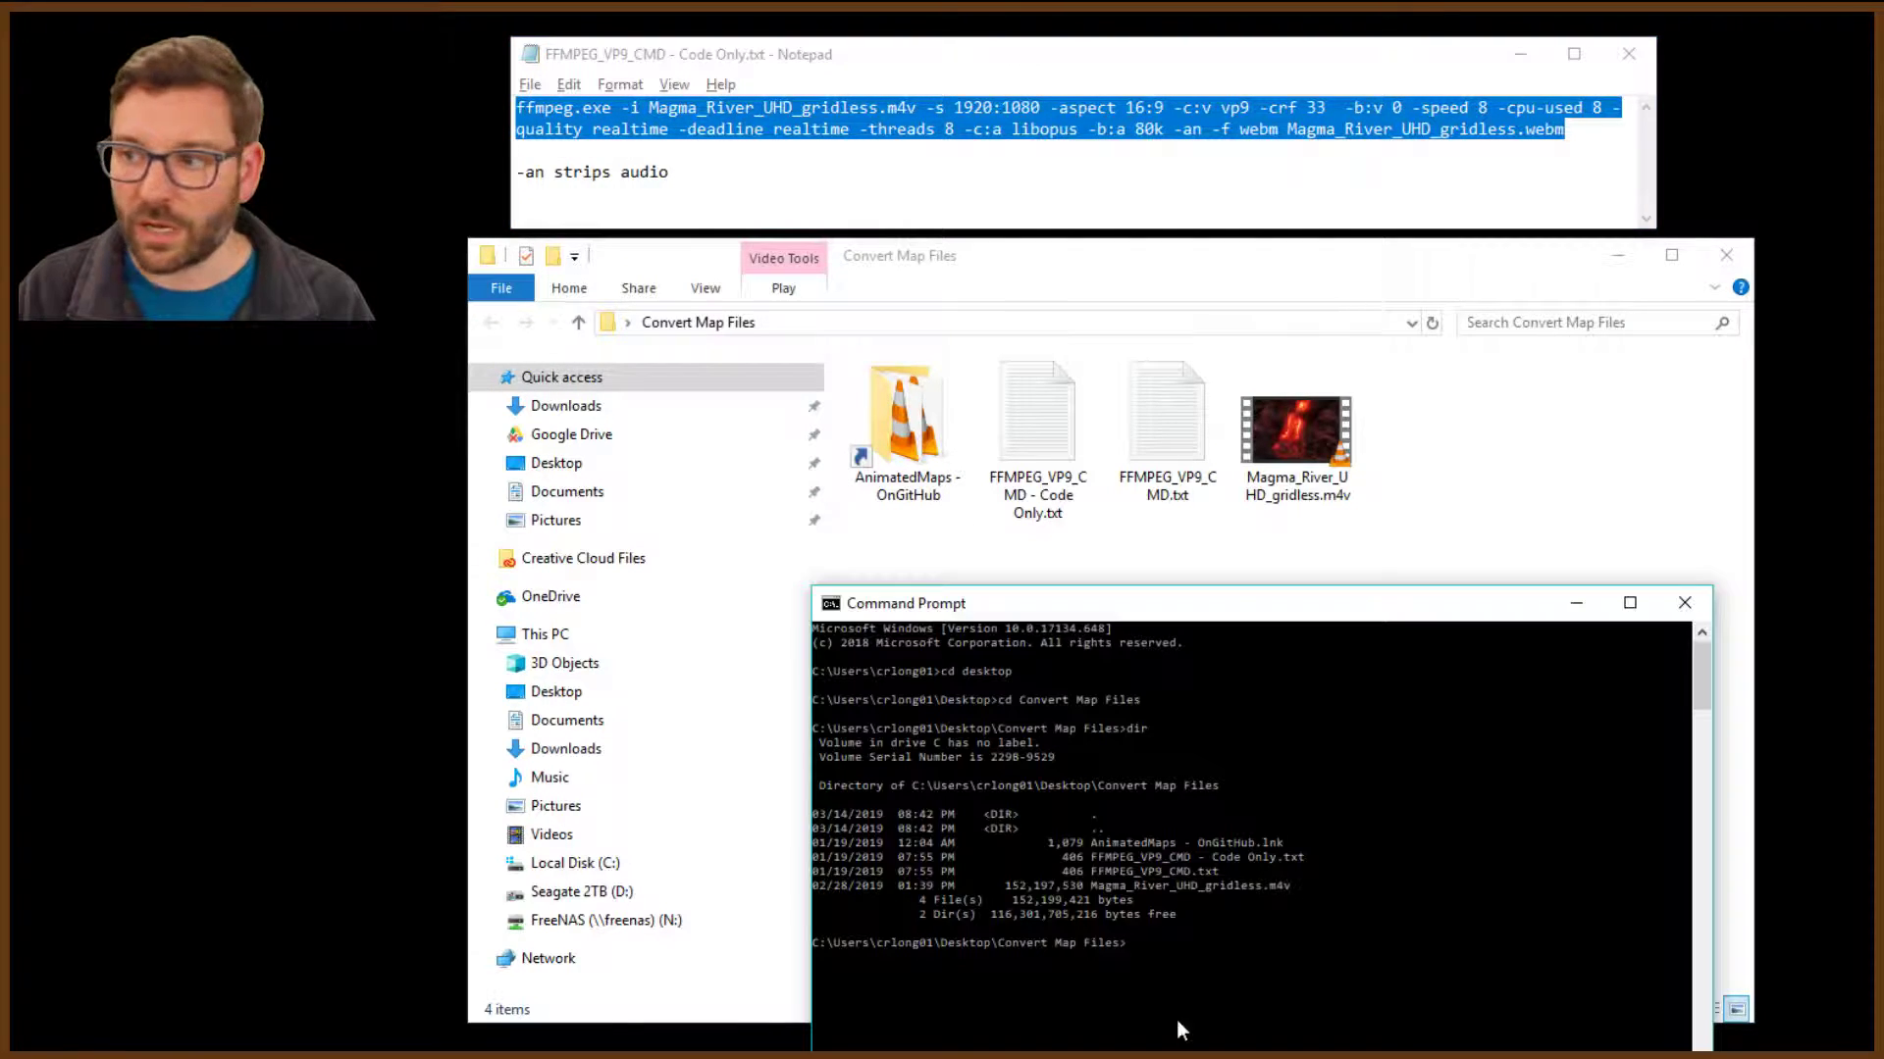
pyautogui.moveTo(1071, 614); pyautogui.dragTo(1067, 447)
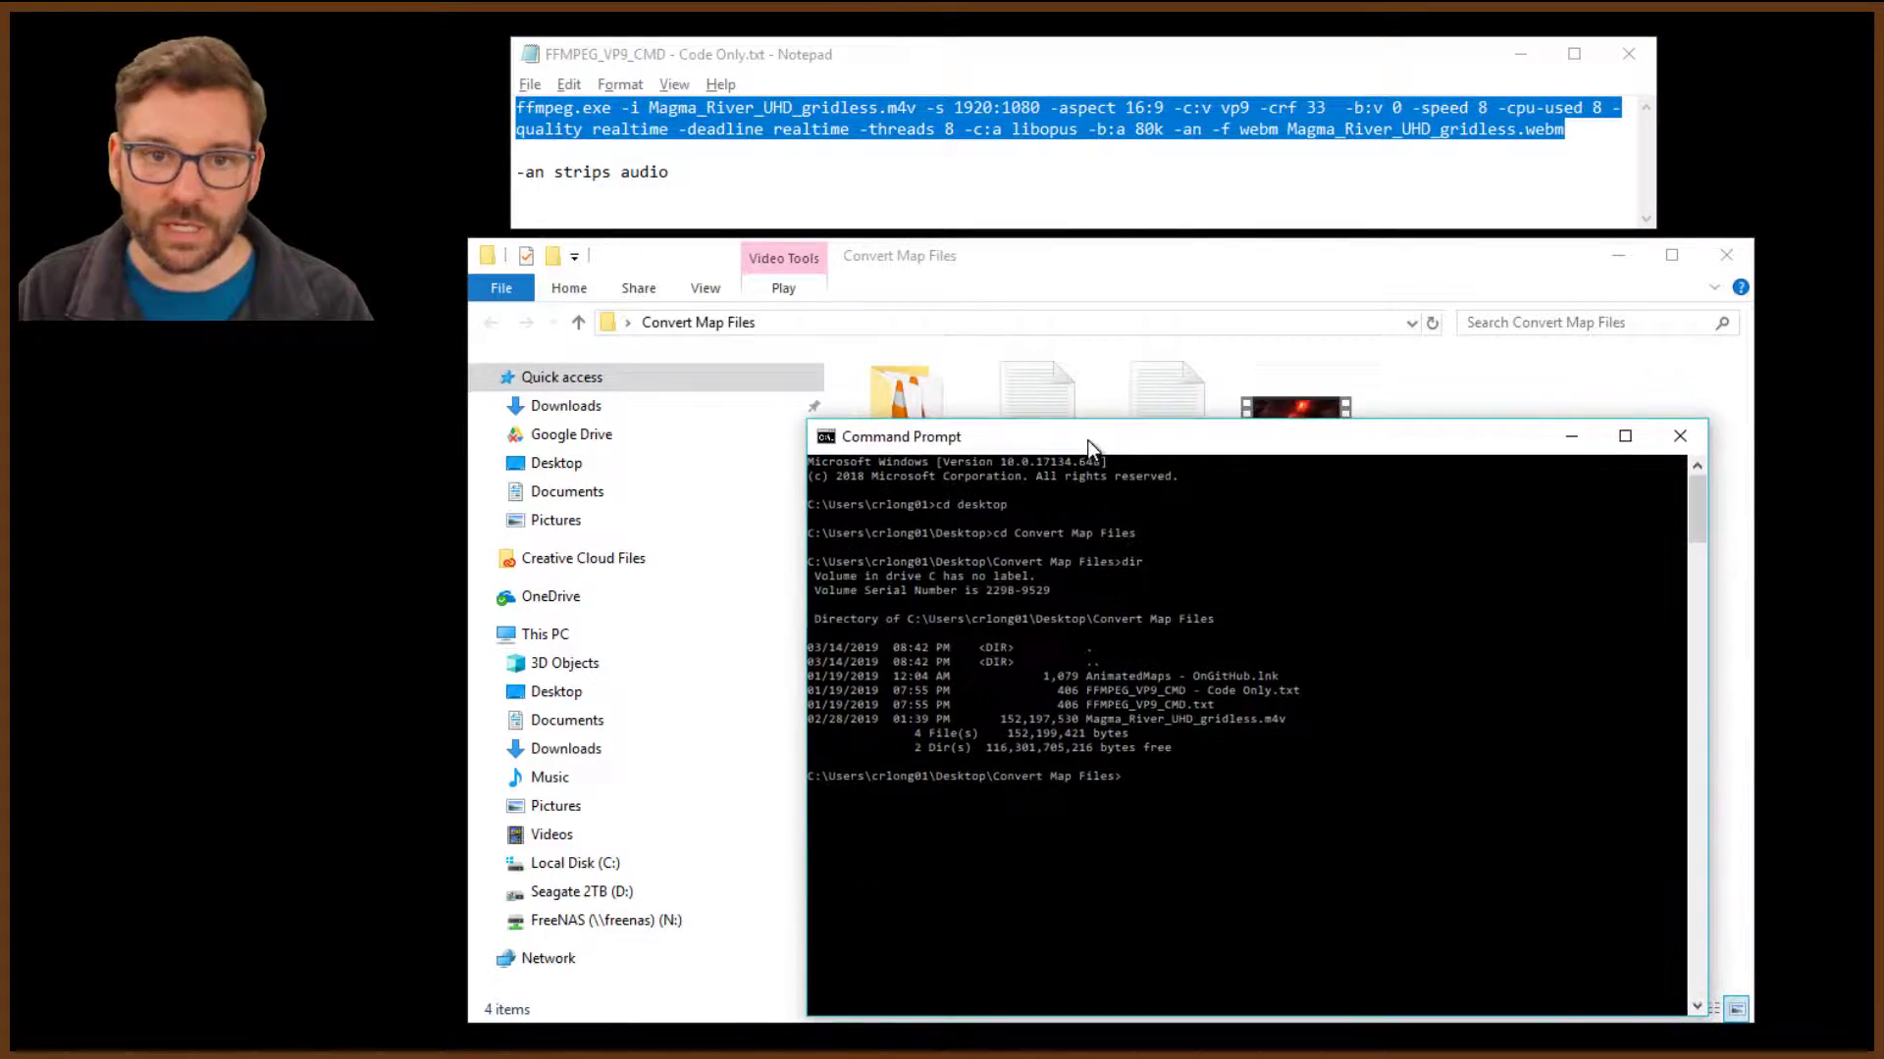
pyautogui.rightClick(1230, 632)
pyautogui.press('Return')
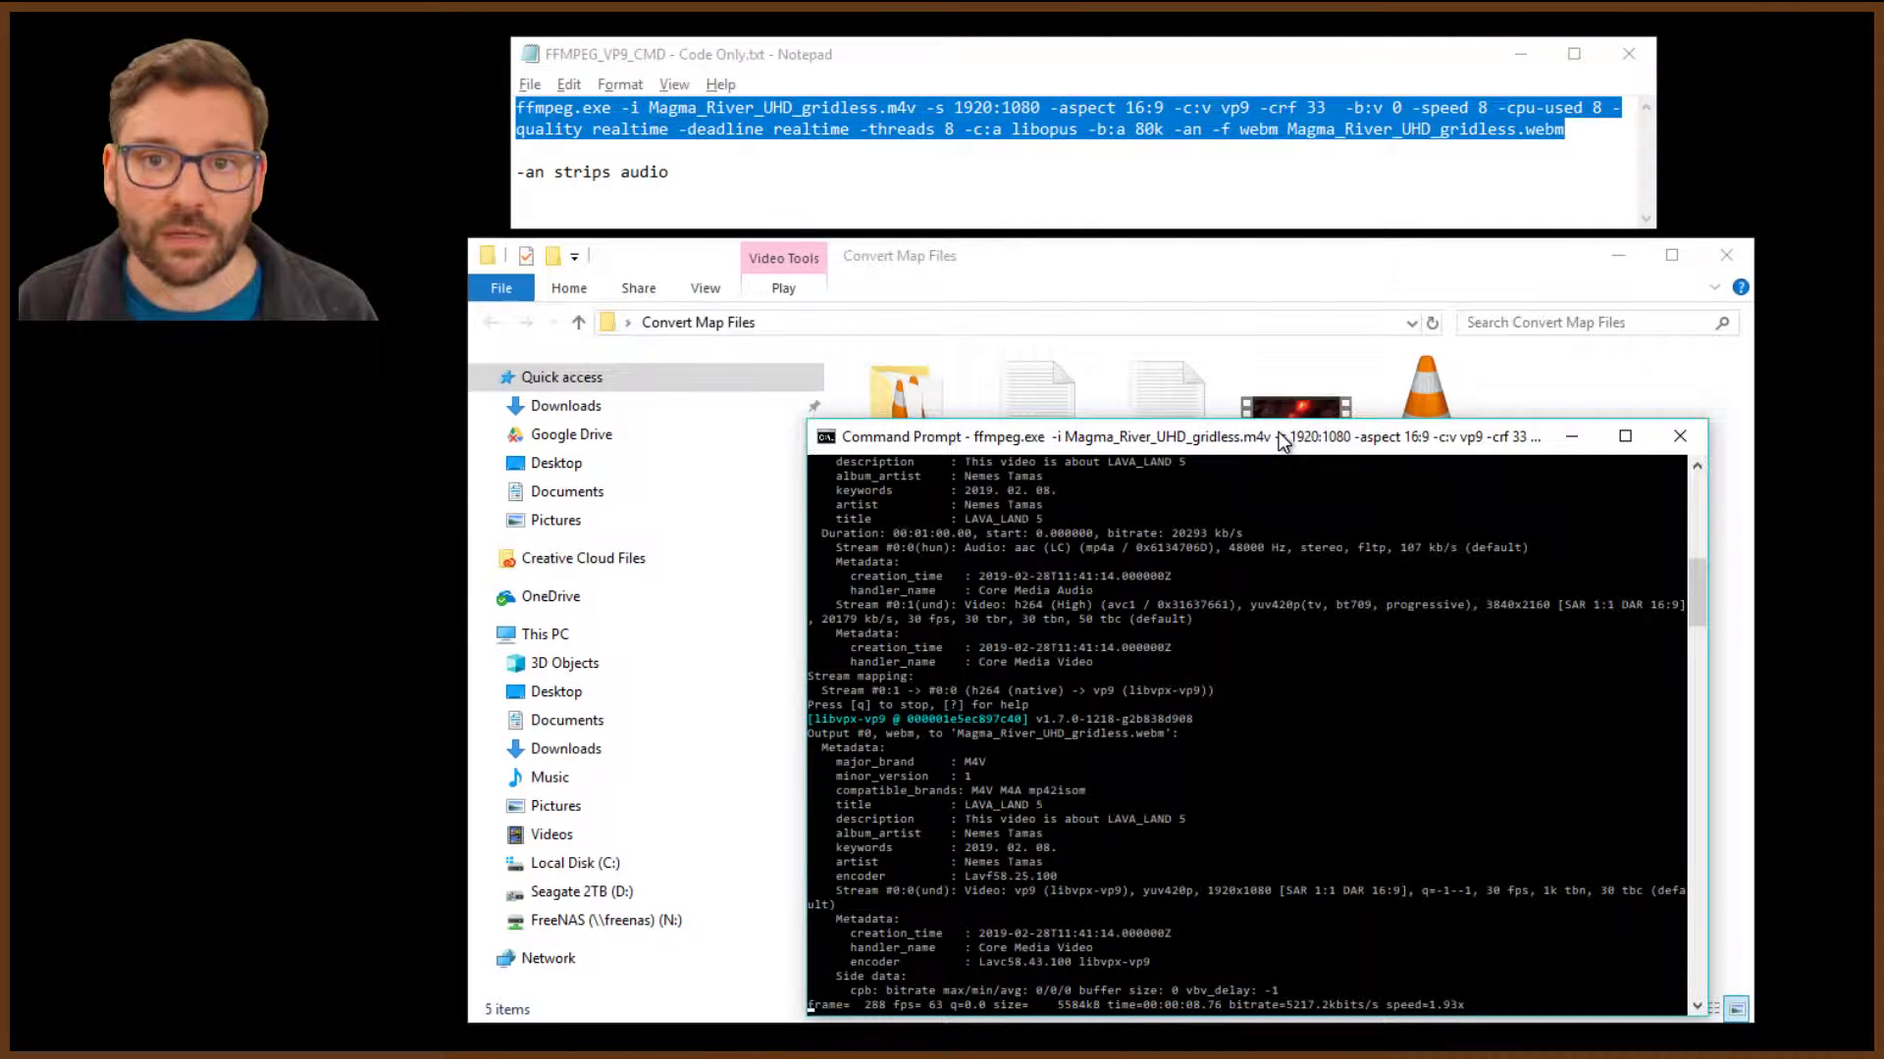
pyautogui.moveTo(1281, 442); pyautogui.dragTo(1275, 502)
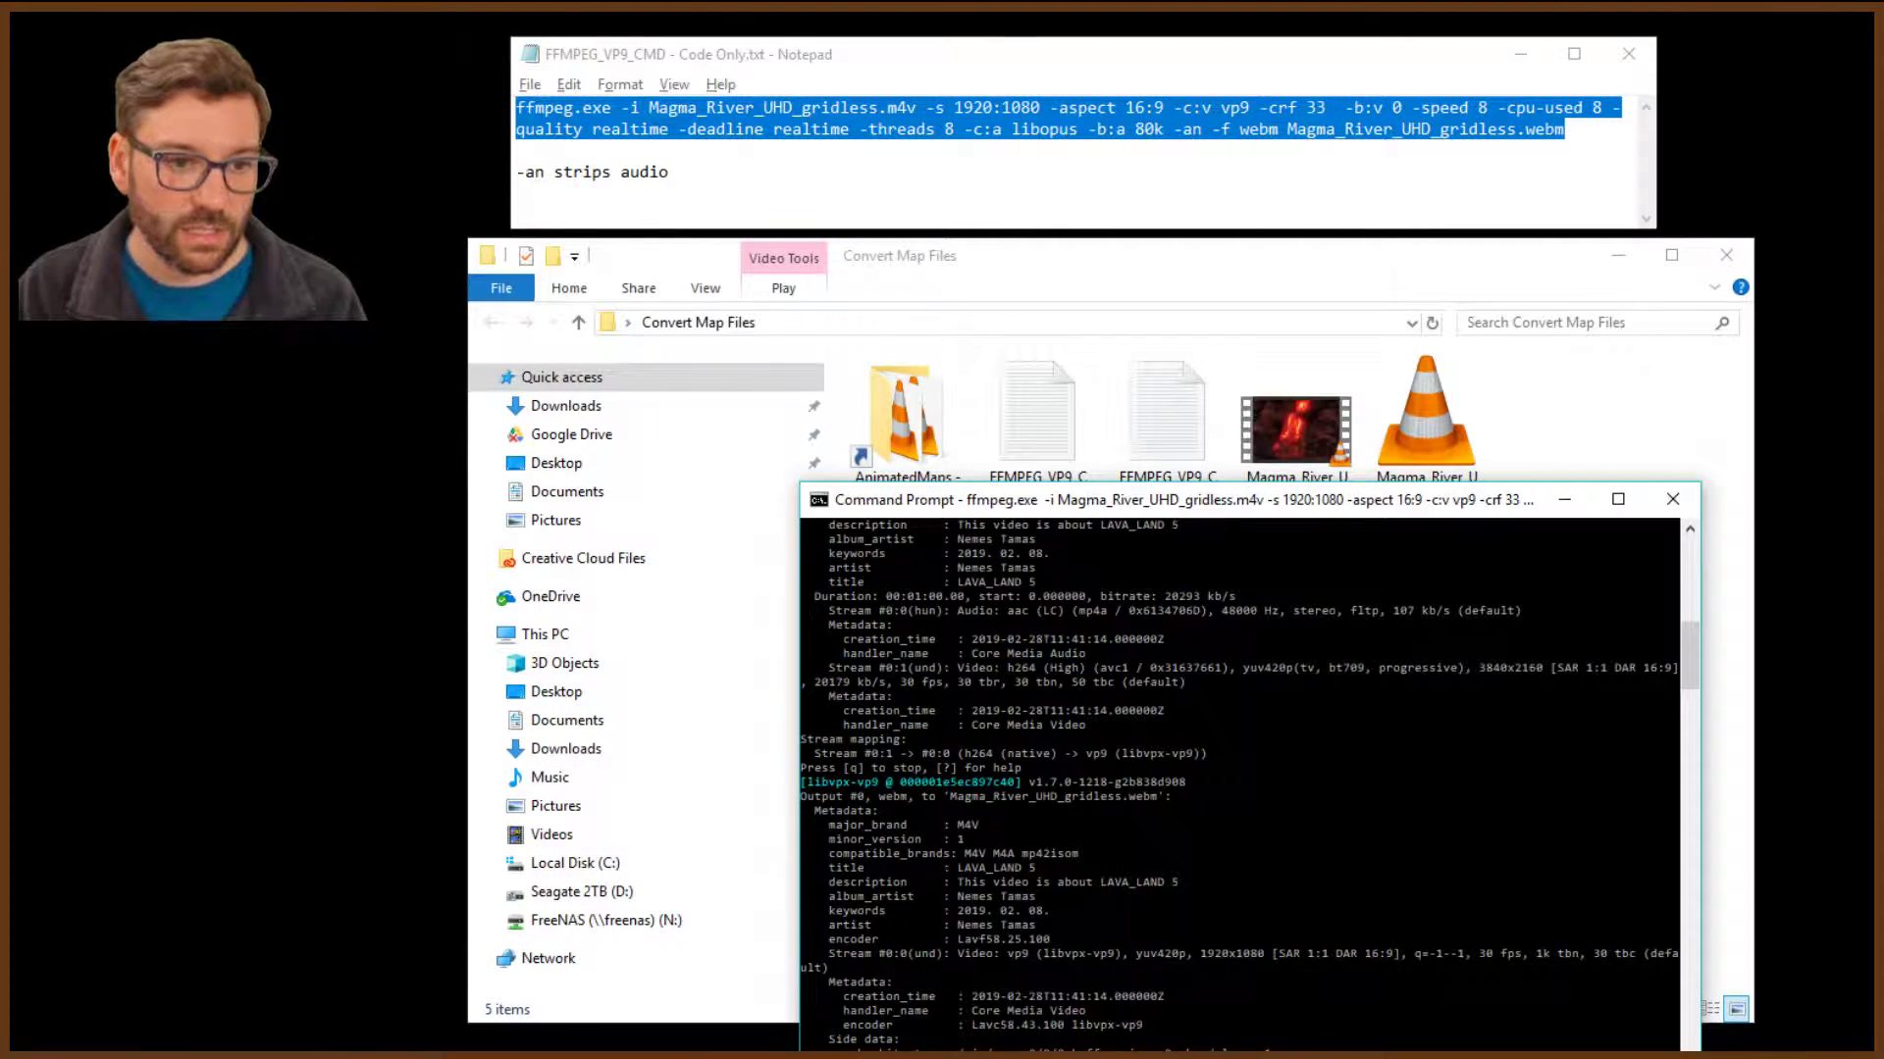
# Switch to the CastleClass game in Roll20 in the browser, create a new page and open it
pyautogui.hotkey('alt', 'Tab')
pyautogui.click(1214, 50)
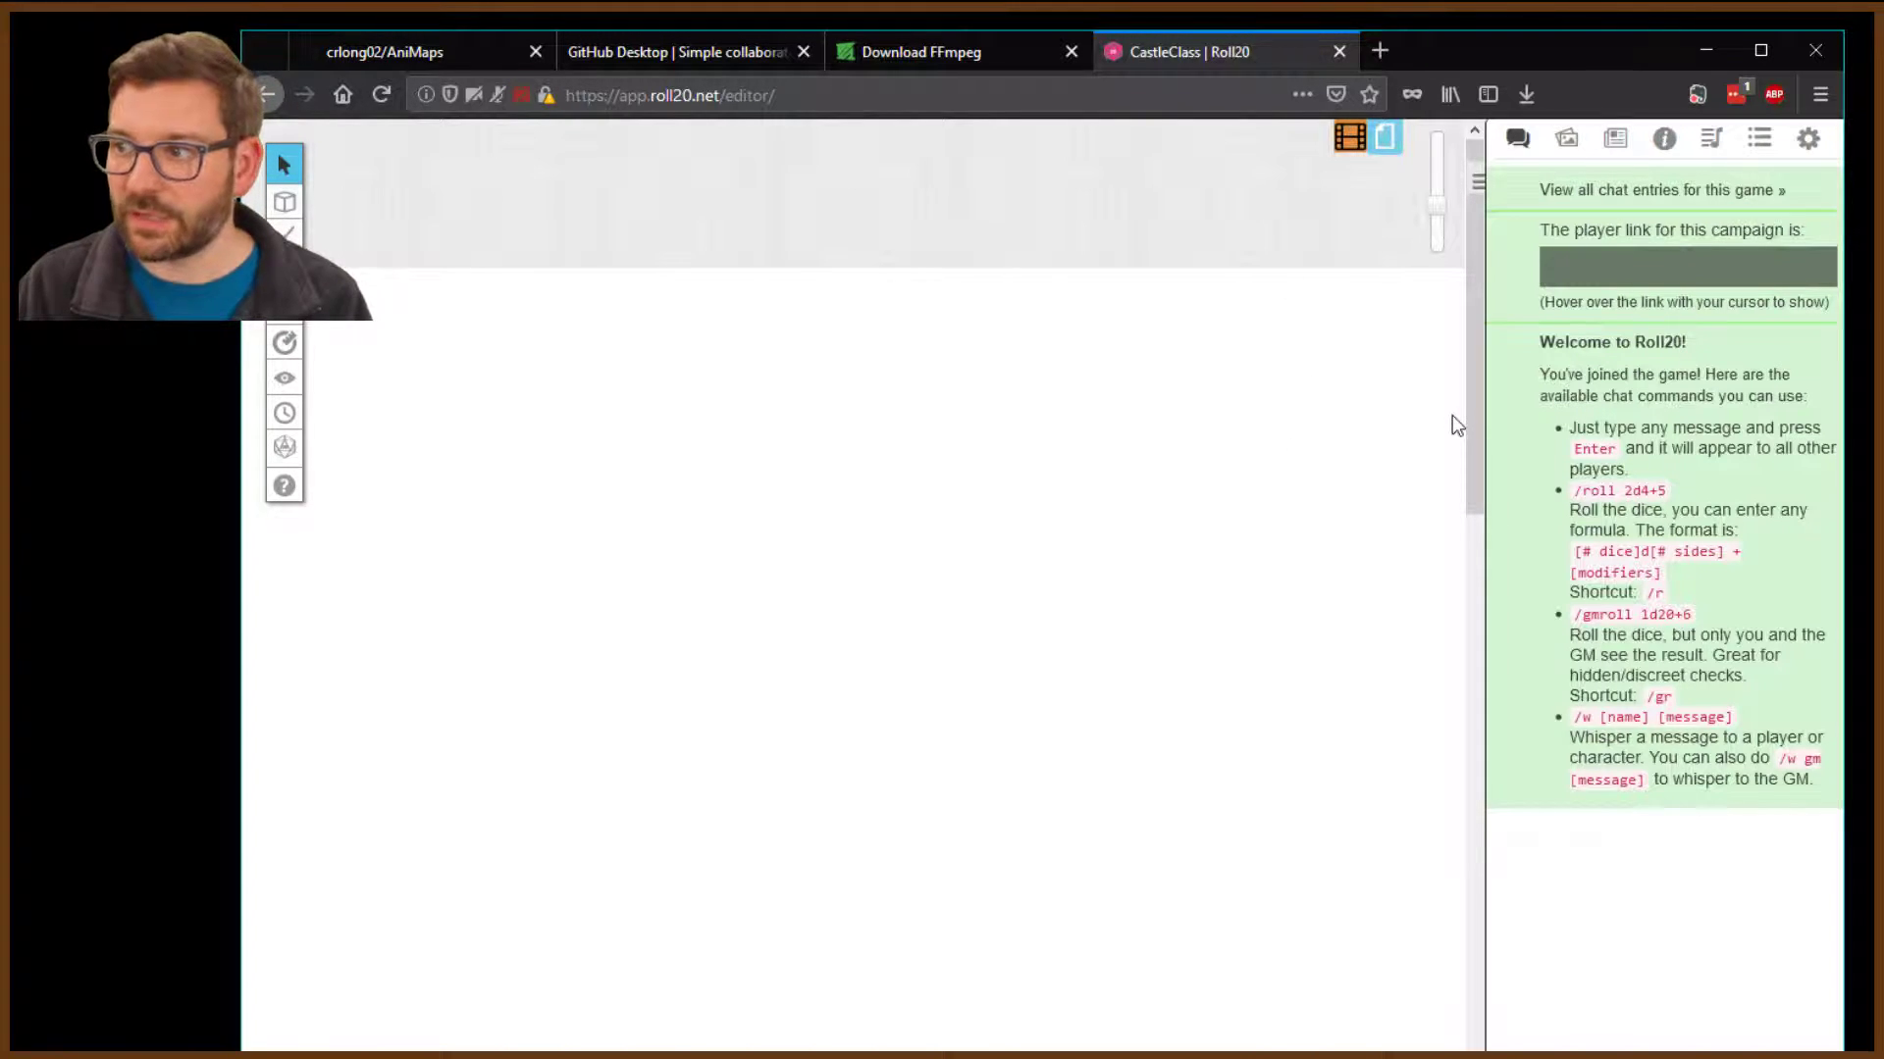
pyautogui.click(1382, 147)
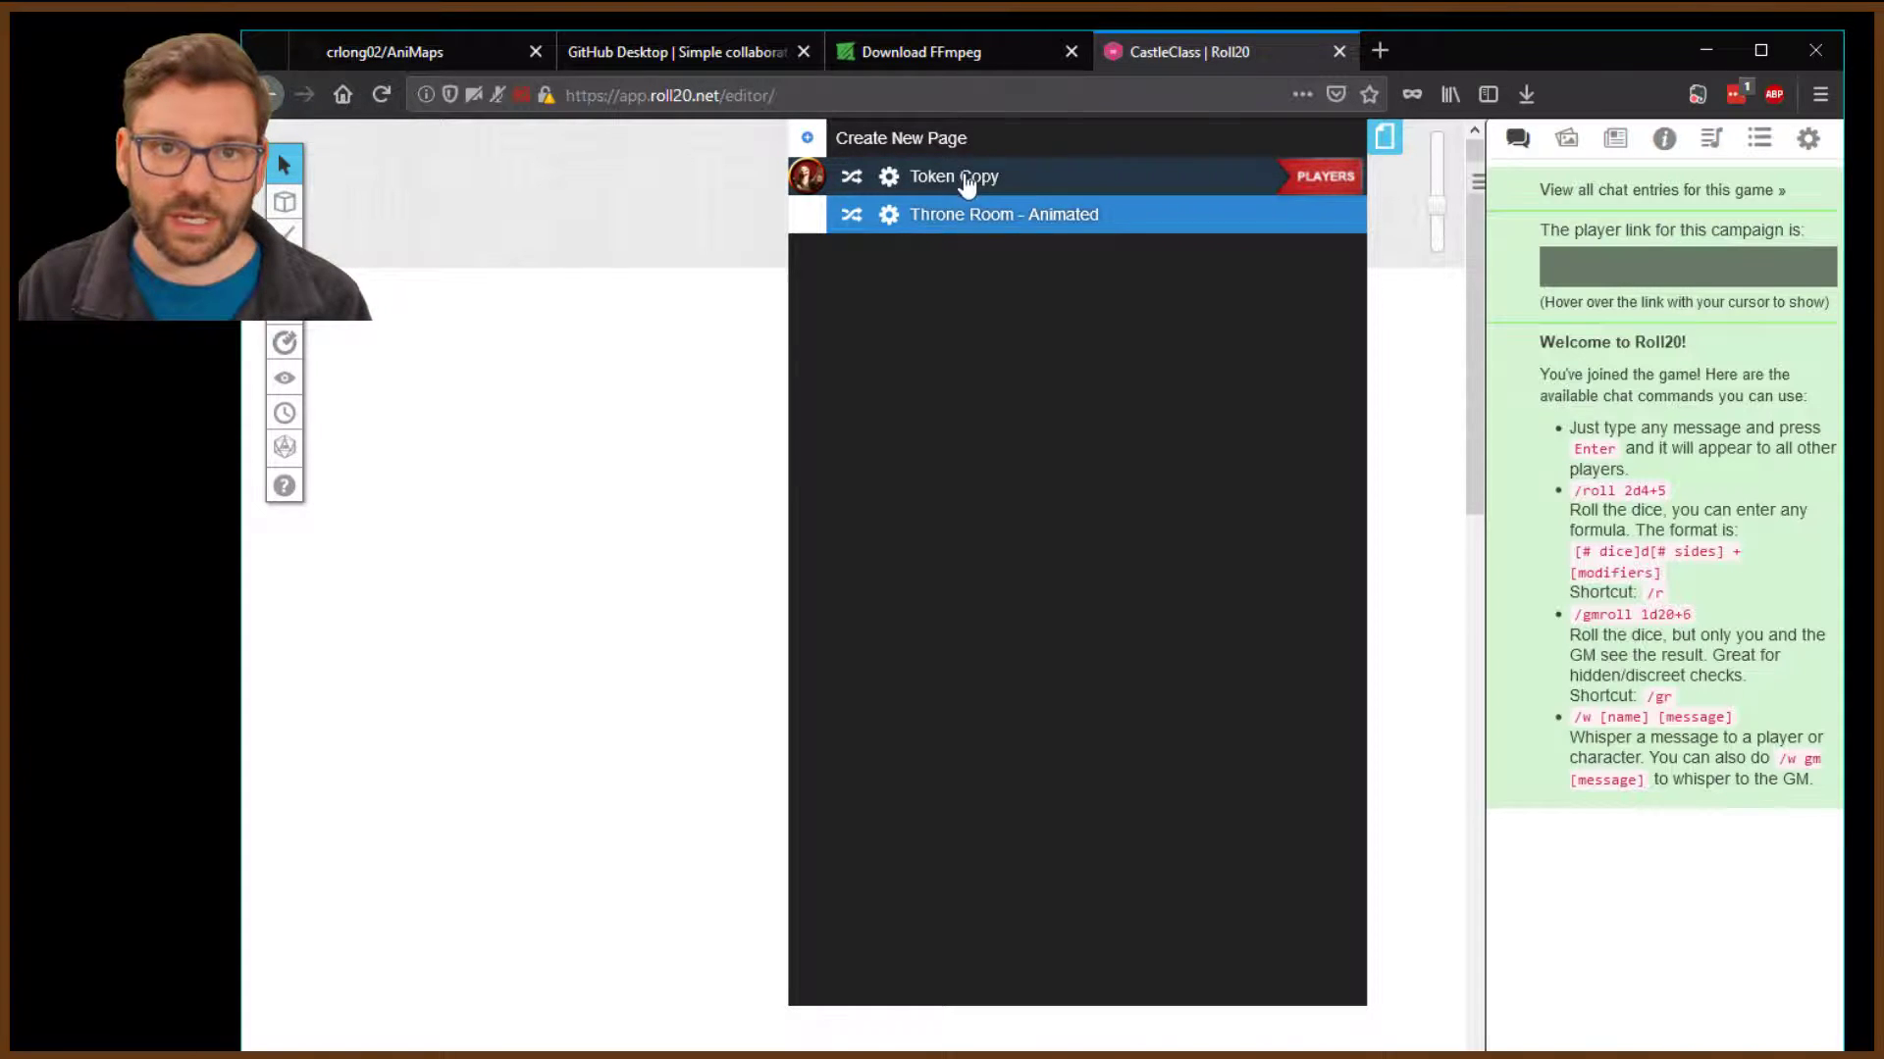
pyautogui.click(893, 138)
pyautogui.click(952, 255)
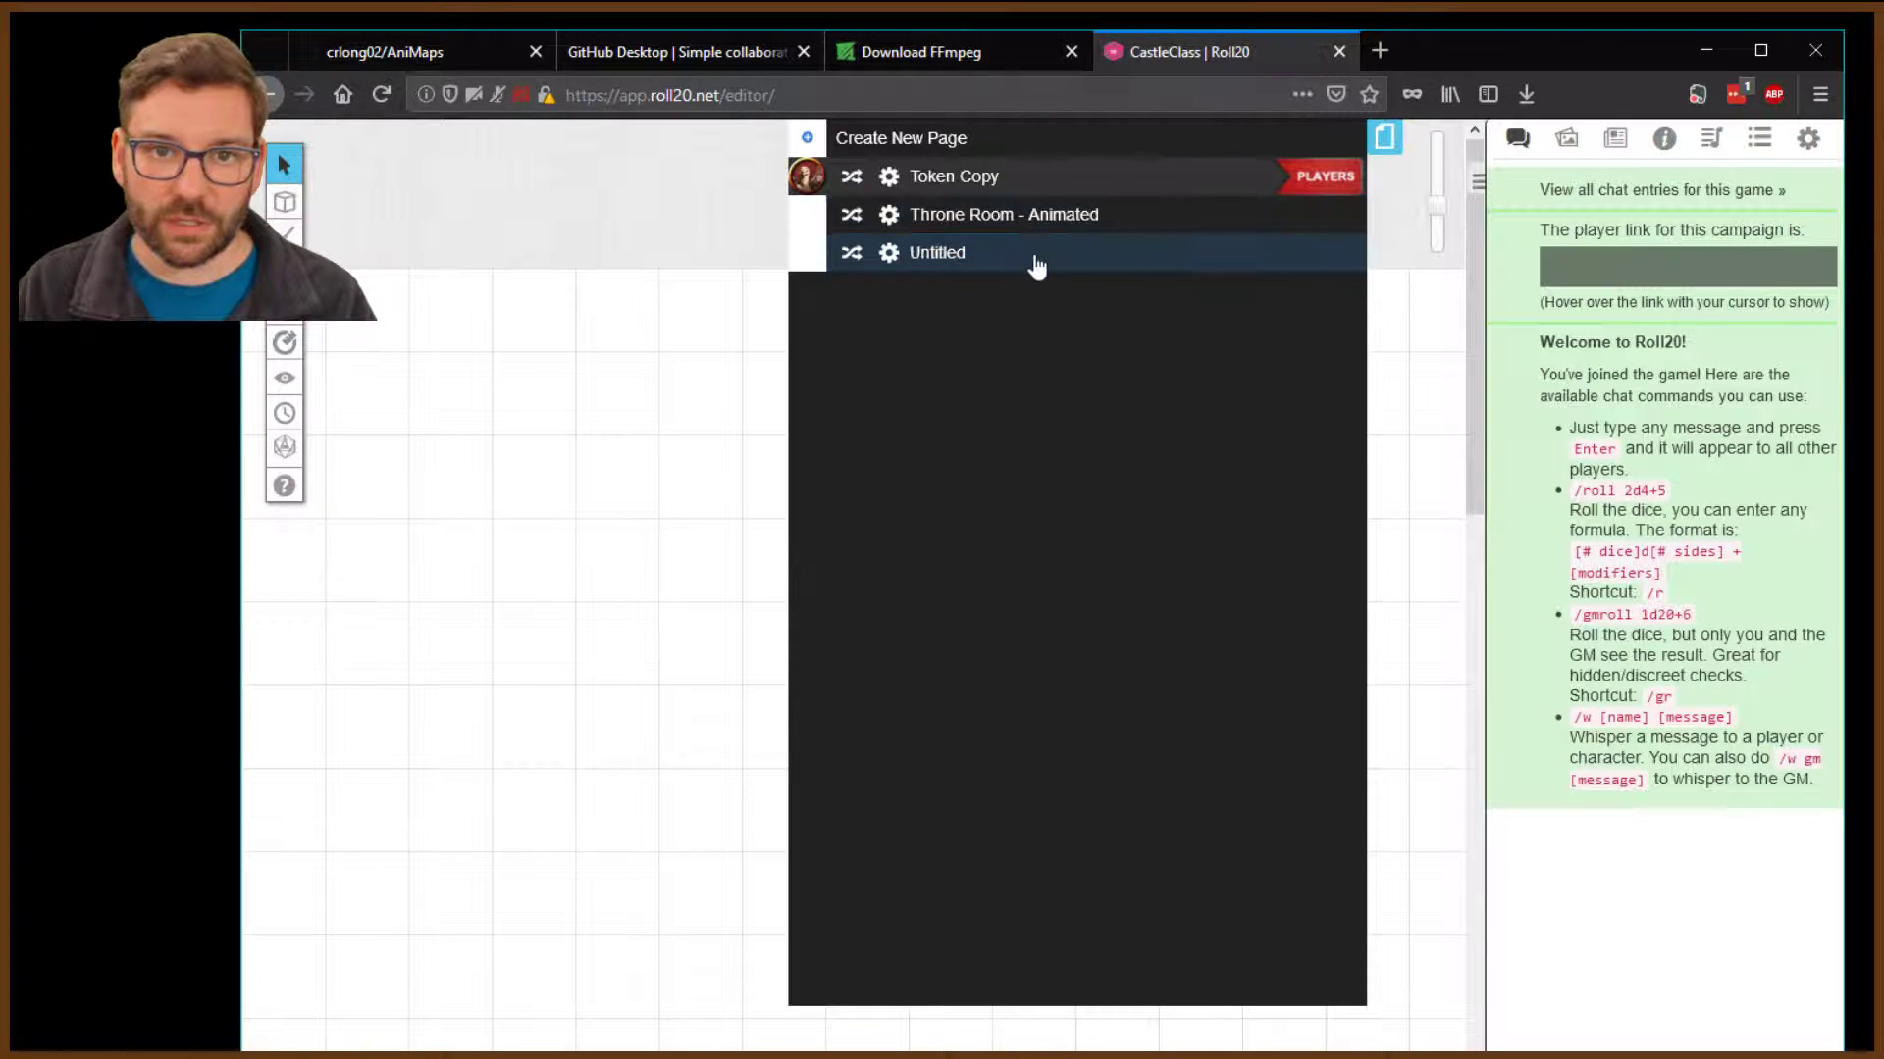
# Rename the untitled Roll20 page as Lava River
pyautogui.doubleClick(1037, 255)
pyautogui.moveTo(1000, 253); pyautogui.dragTo(876, 258)
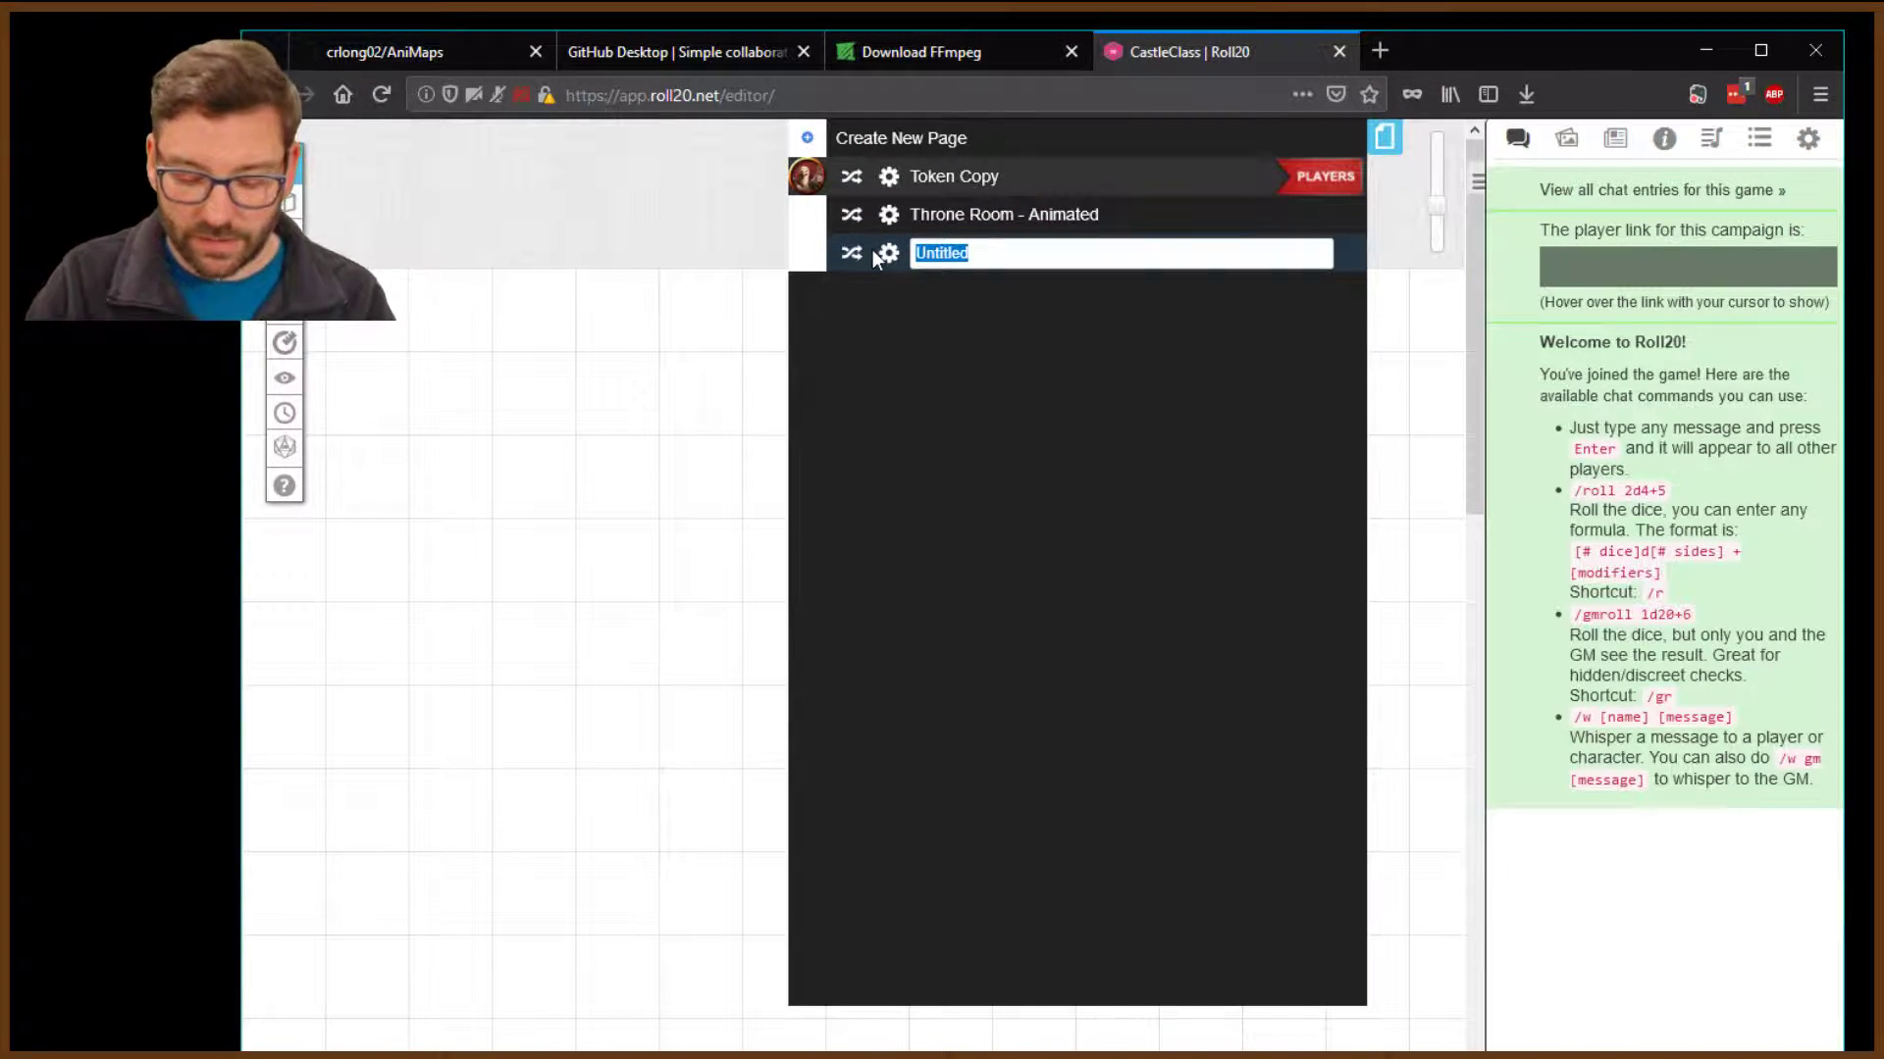
pyautogui.write('Lava River')
pyautogui.press('Return')
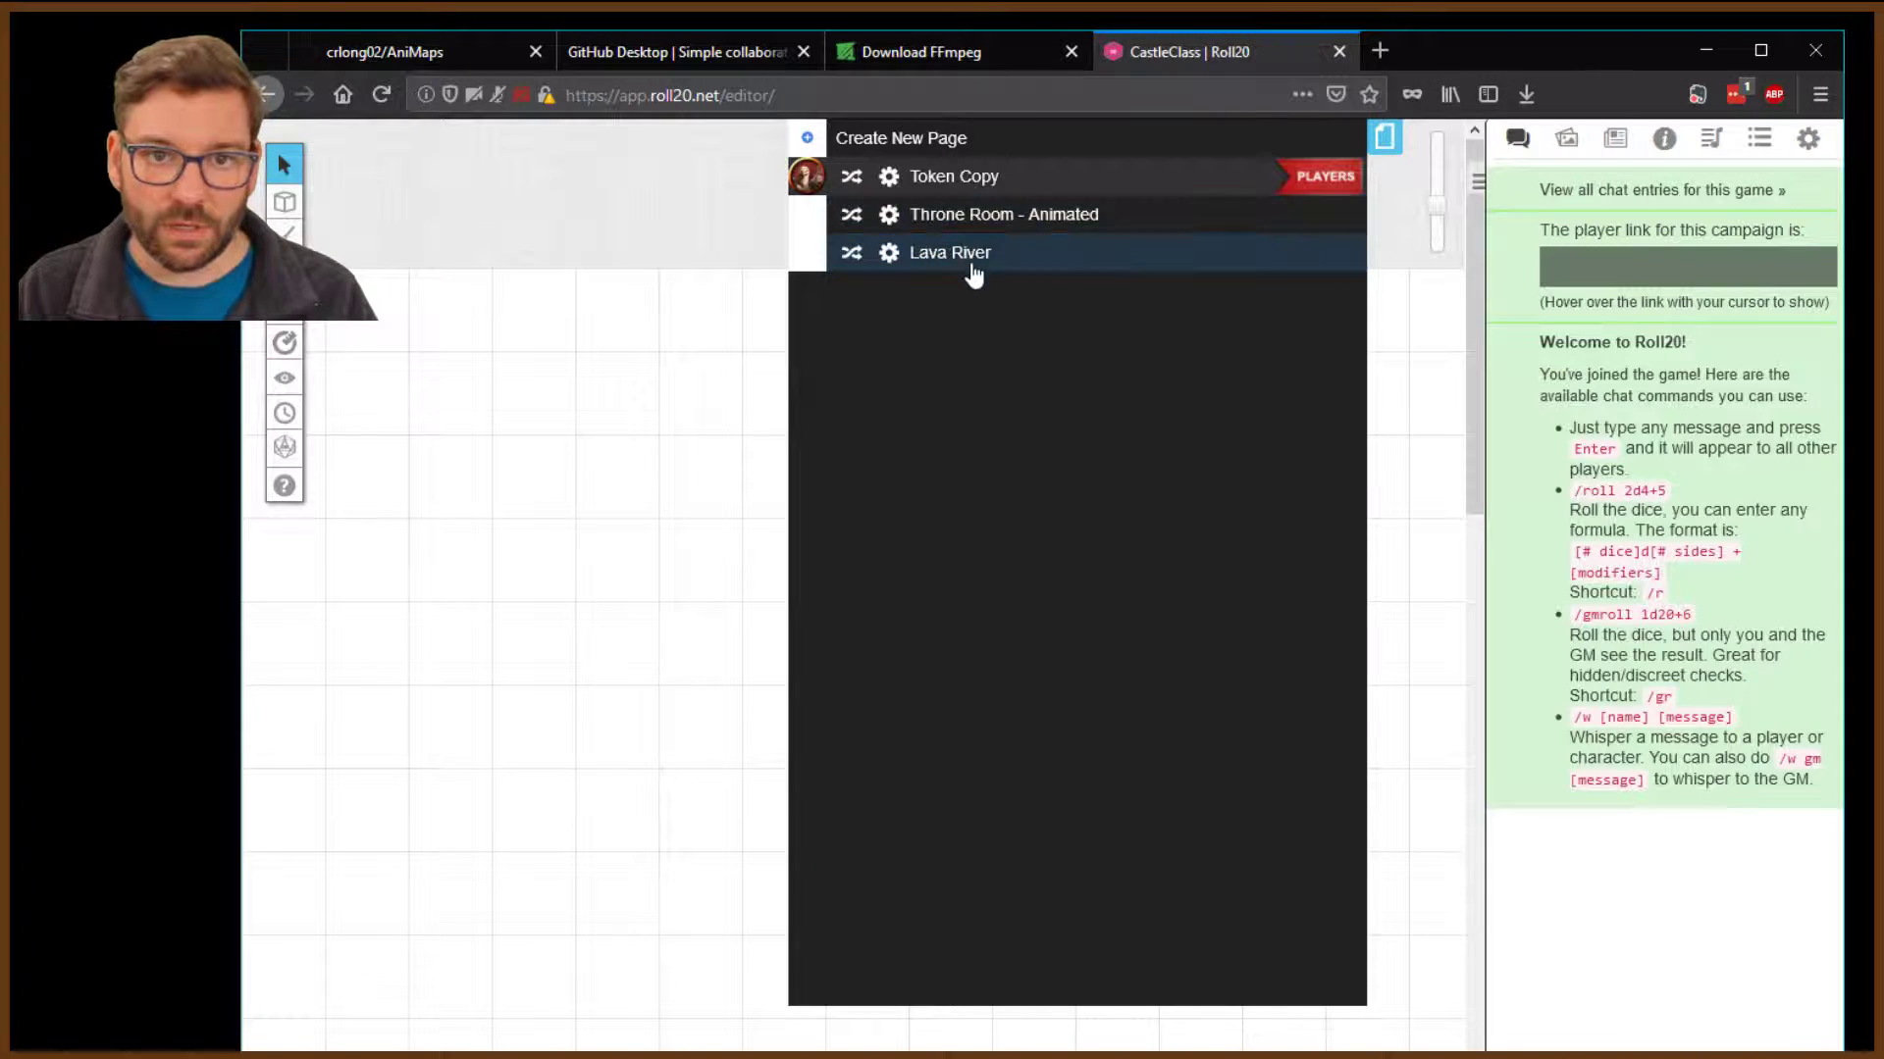
# Open the Lava River page, check the FFmpeg conversion in the Command Prompt and minimize its window
pyautogui.click(984, 255)
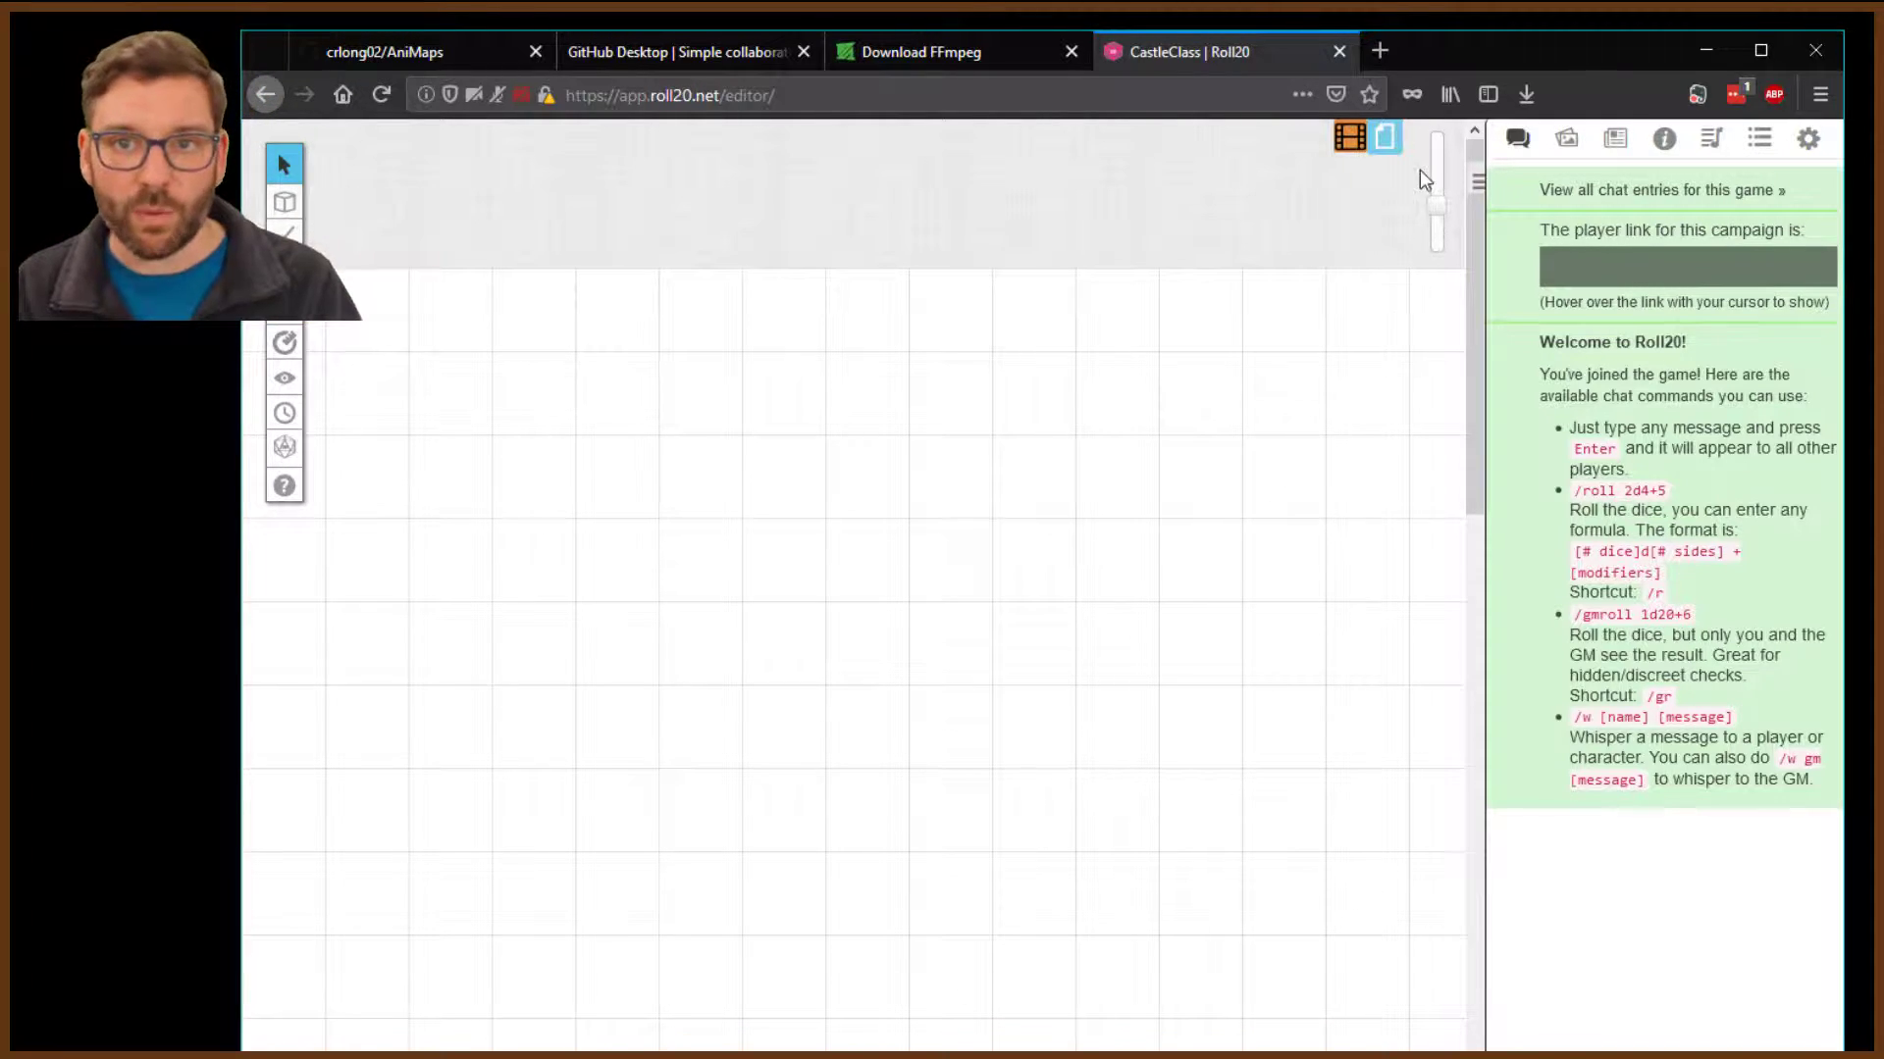
pyautogui.hotkey('alt', 'Tab')
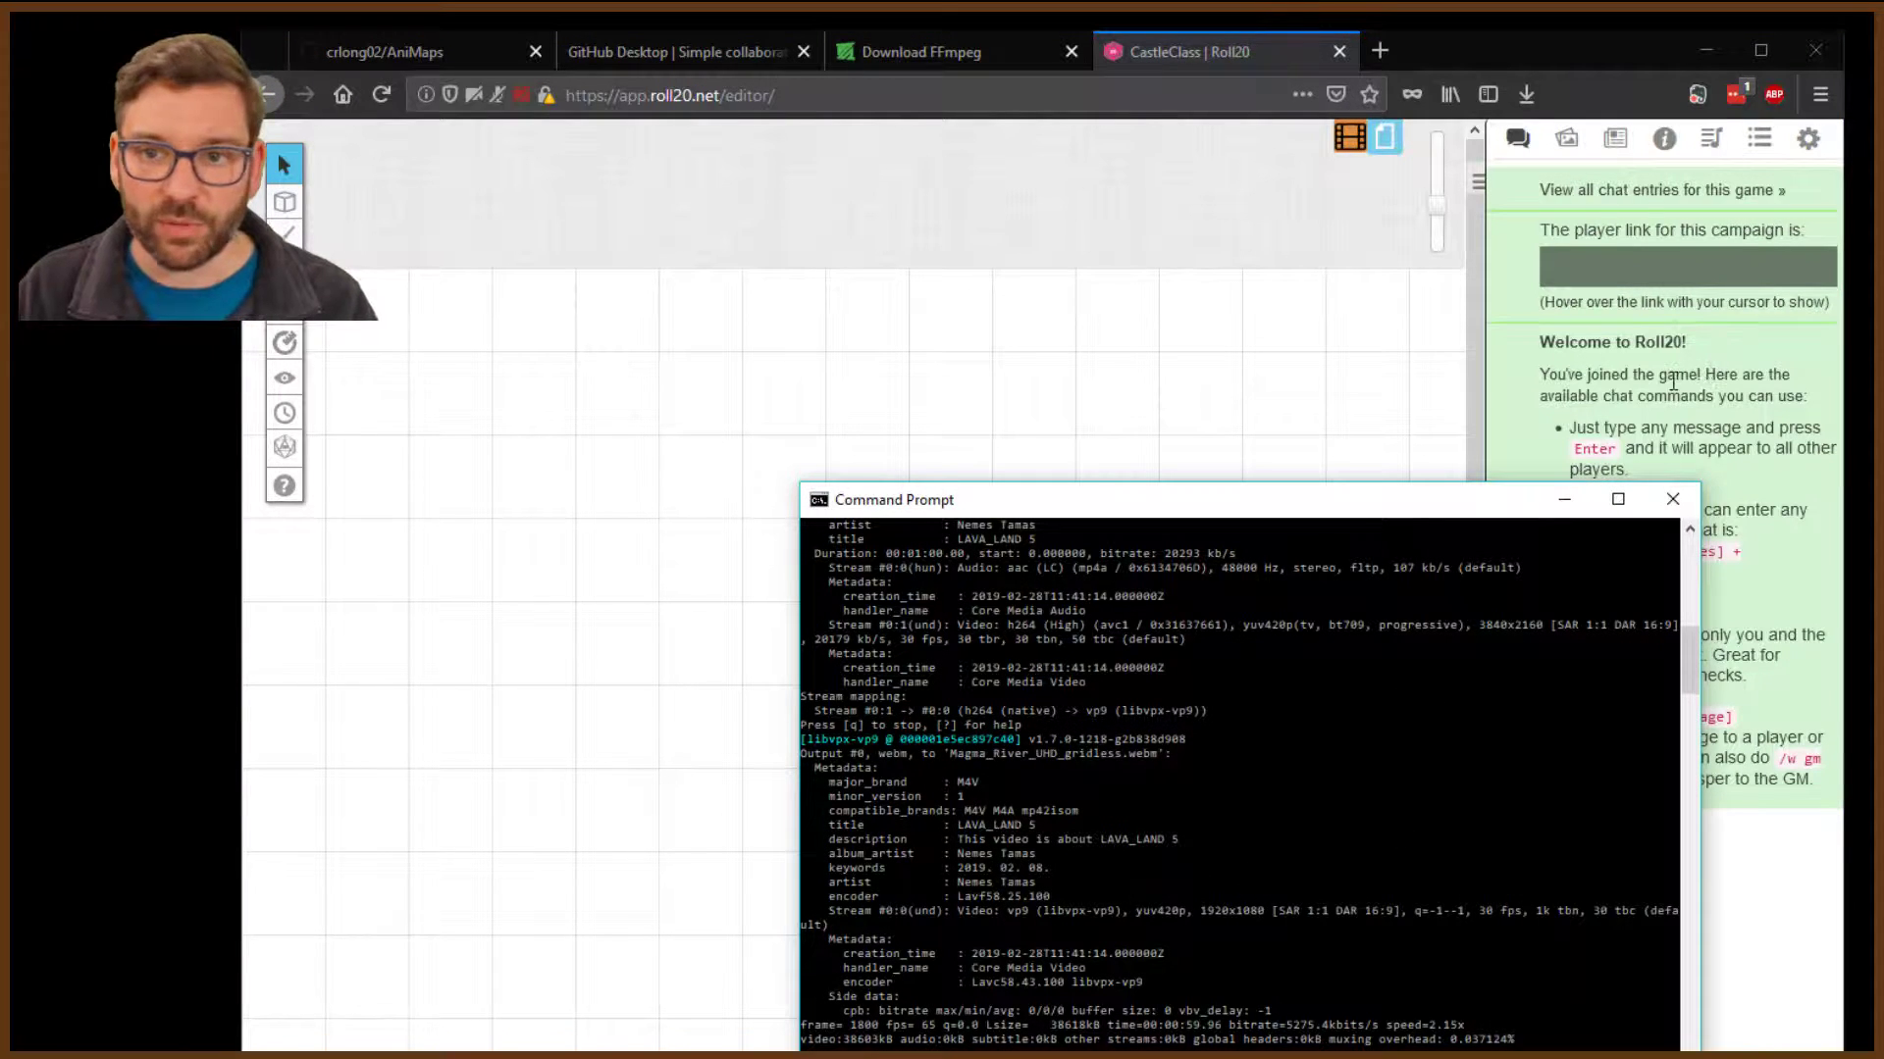
pyautogui.click(1564, 501)
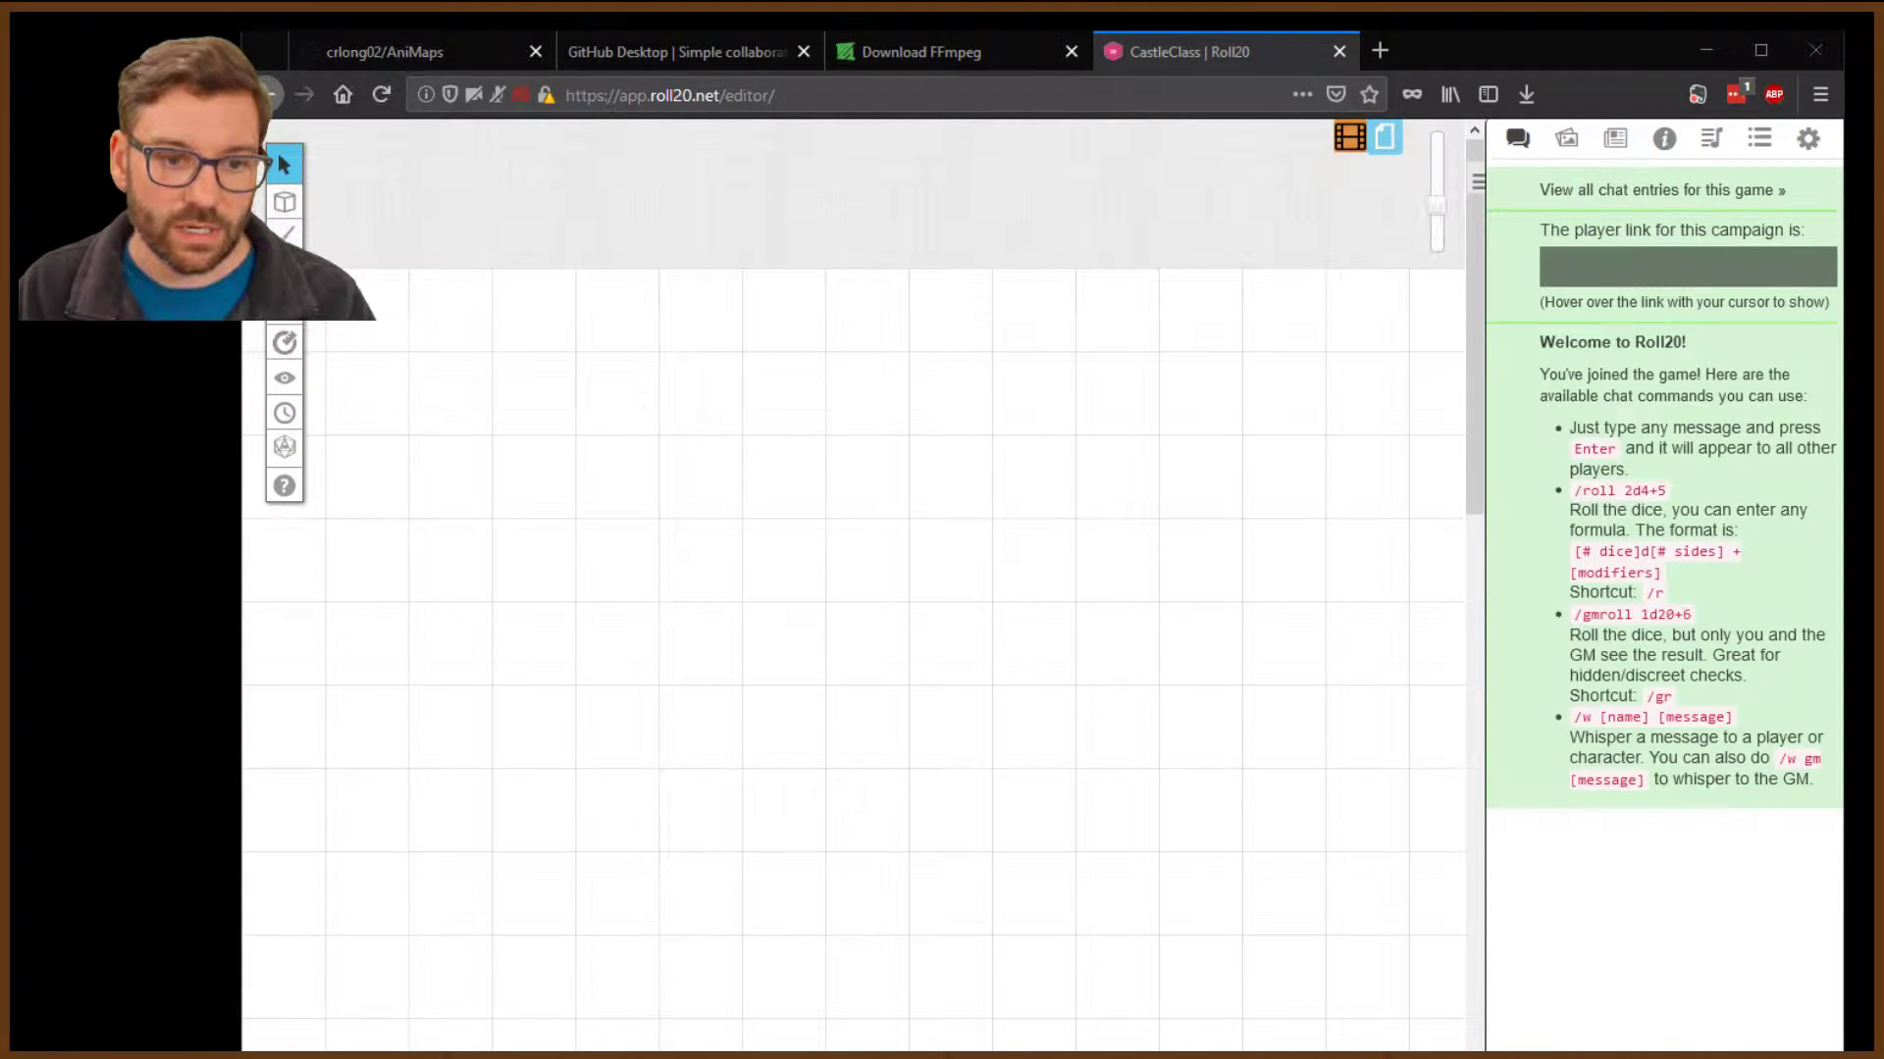
# Compare the file sizes of Magma_River_UHD_gridless.m4v and Magma_River_UHD_gridless.webm in the Convert Map Files folder
pyautogui.hotkey('alt', 'Tab')
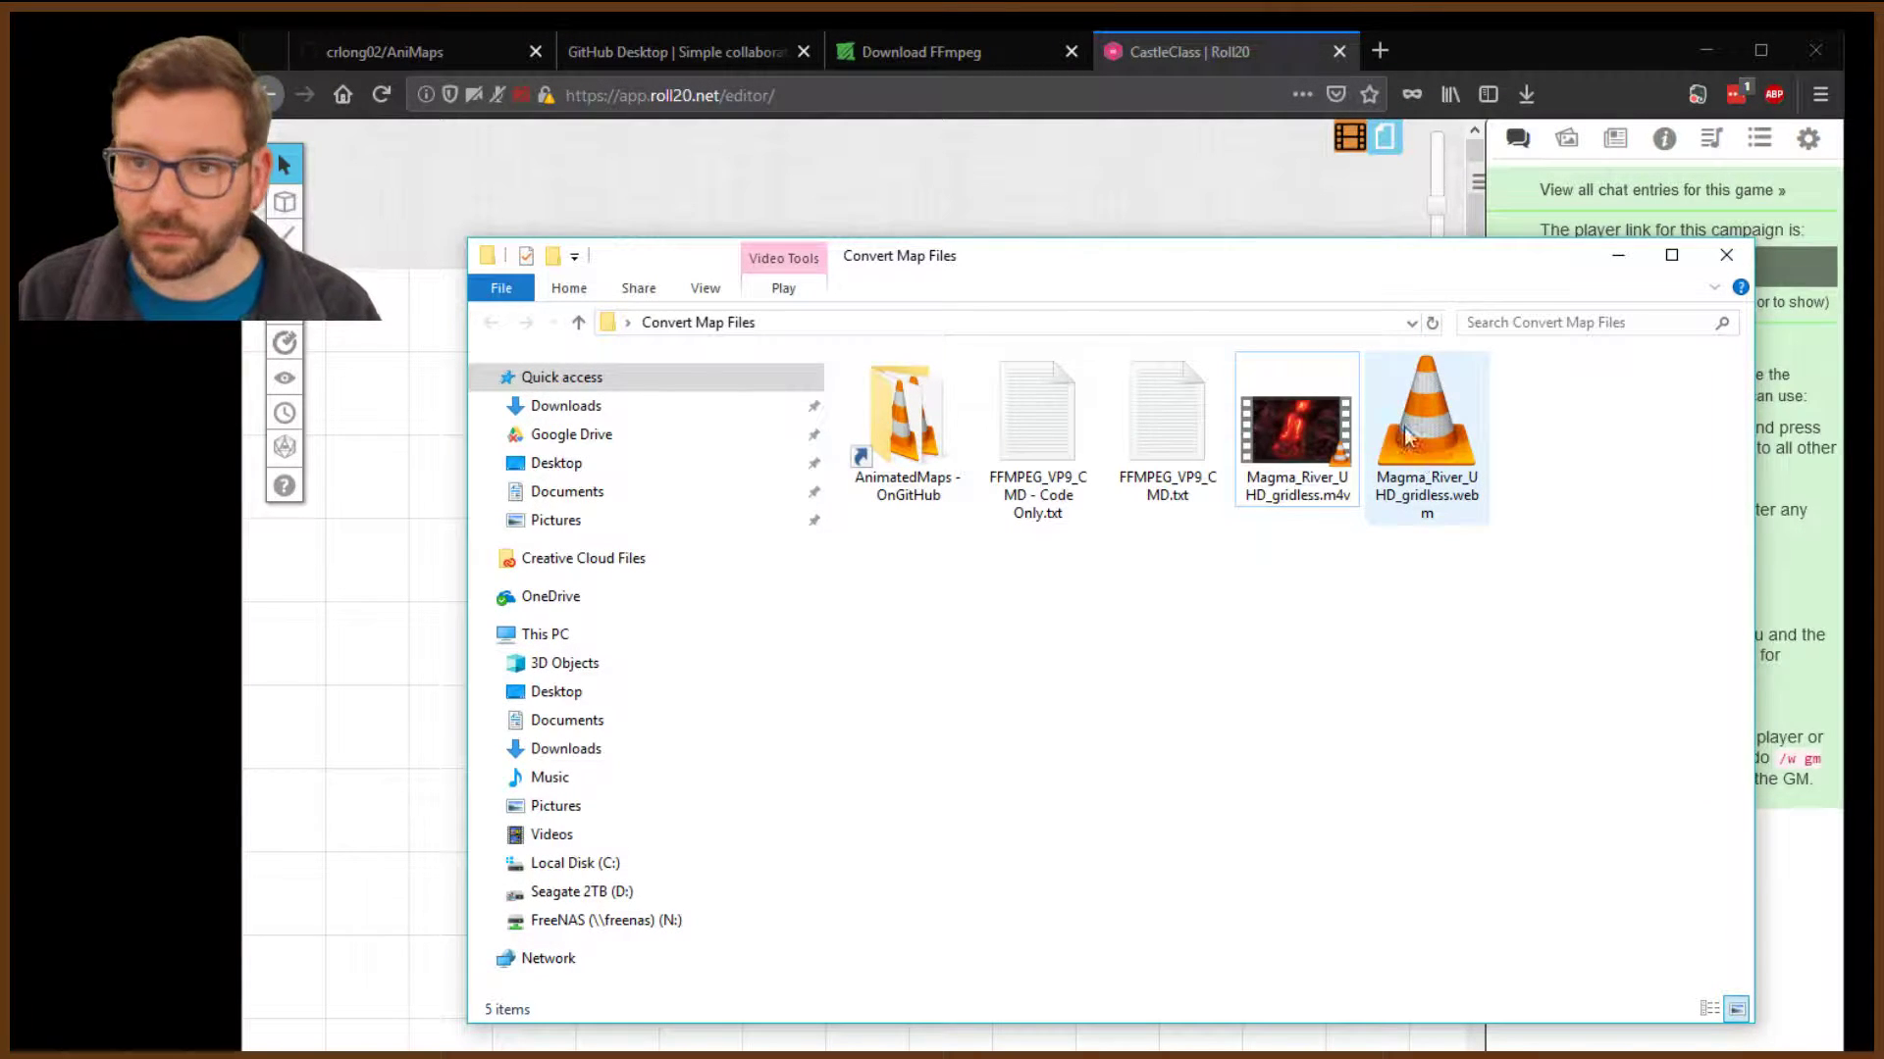
pyautogui.click(1302, 488)
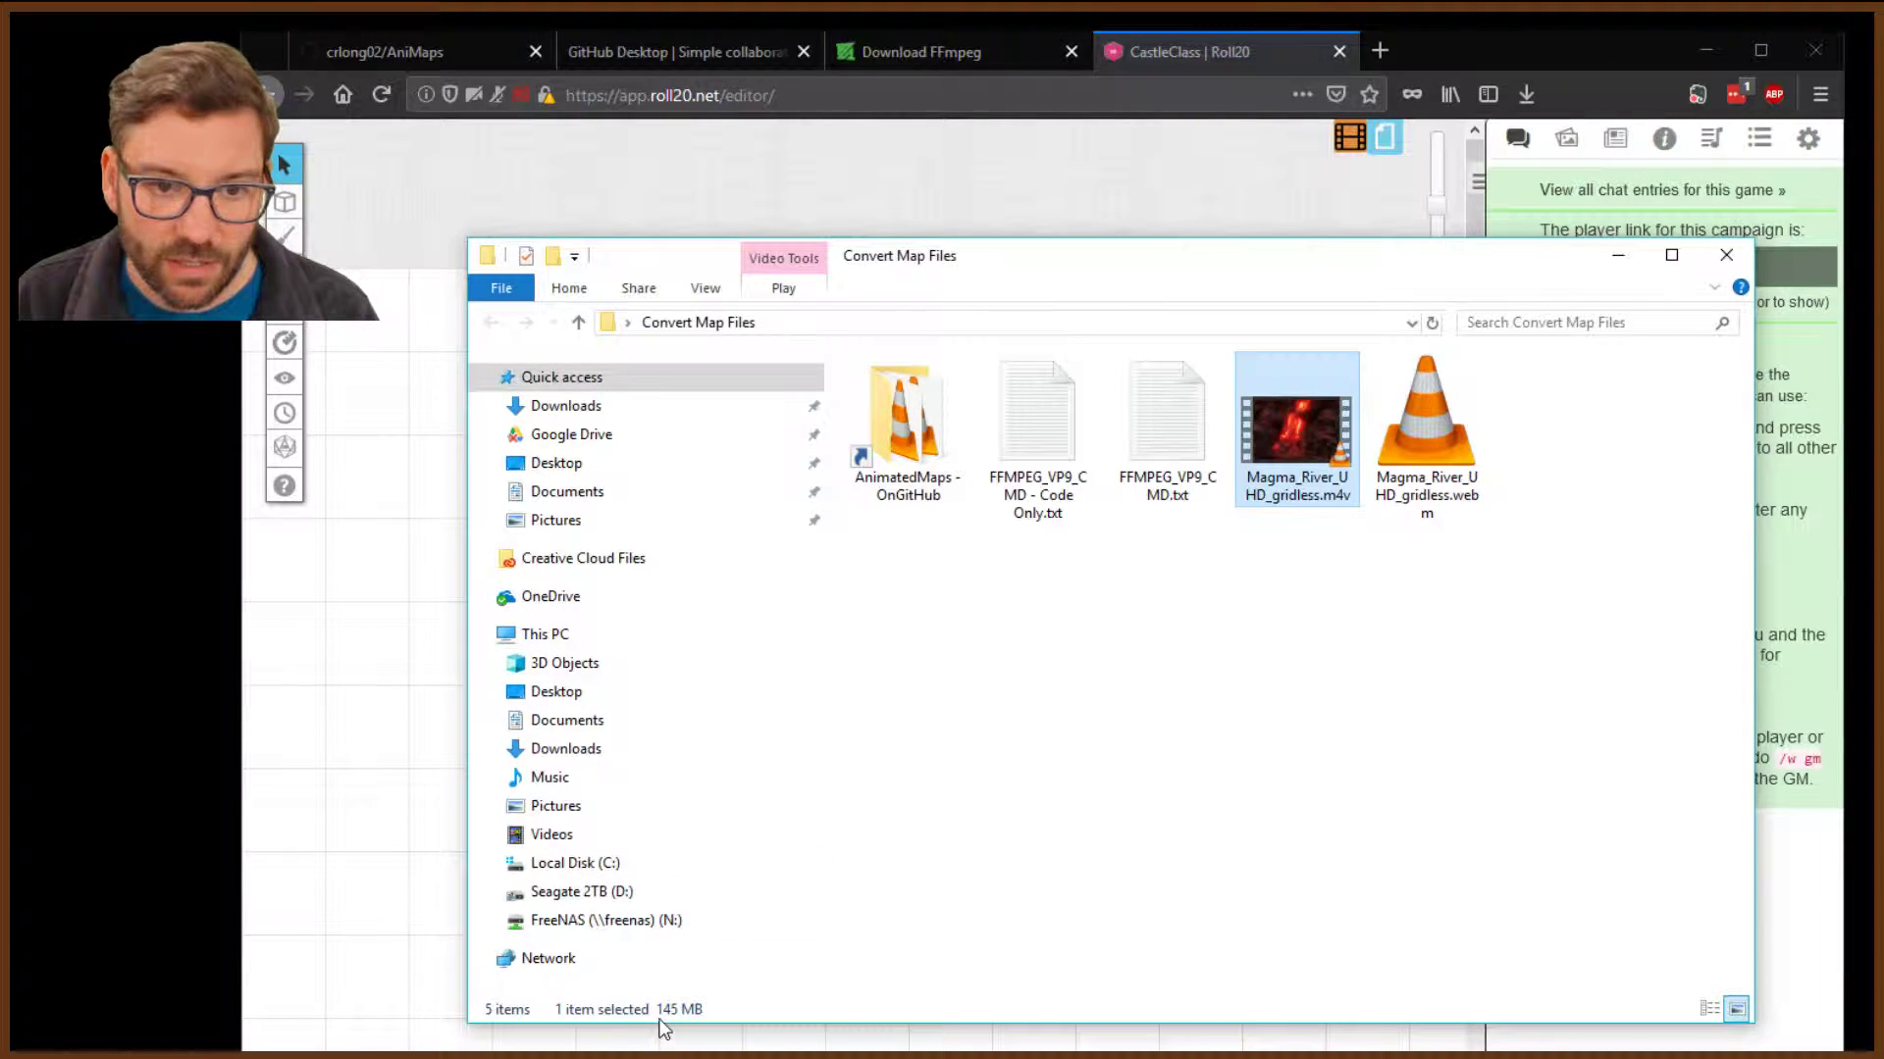
pyautogui.click(1462, 456)
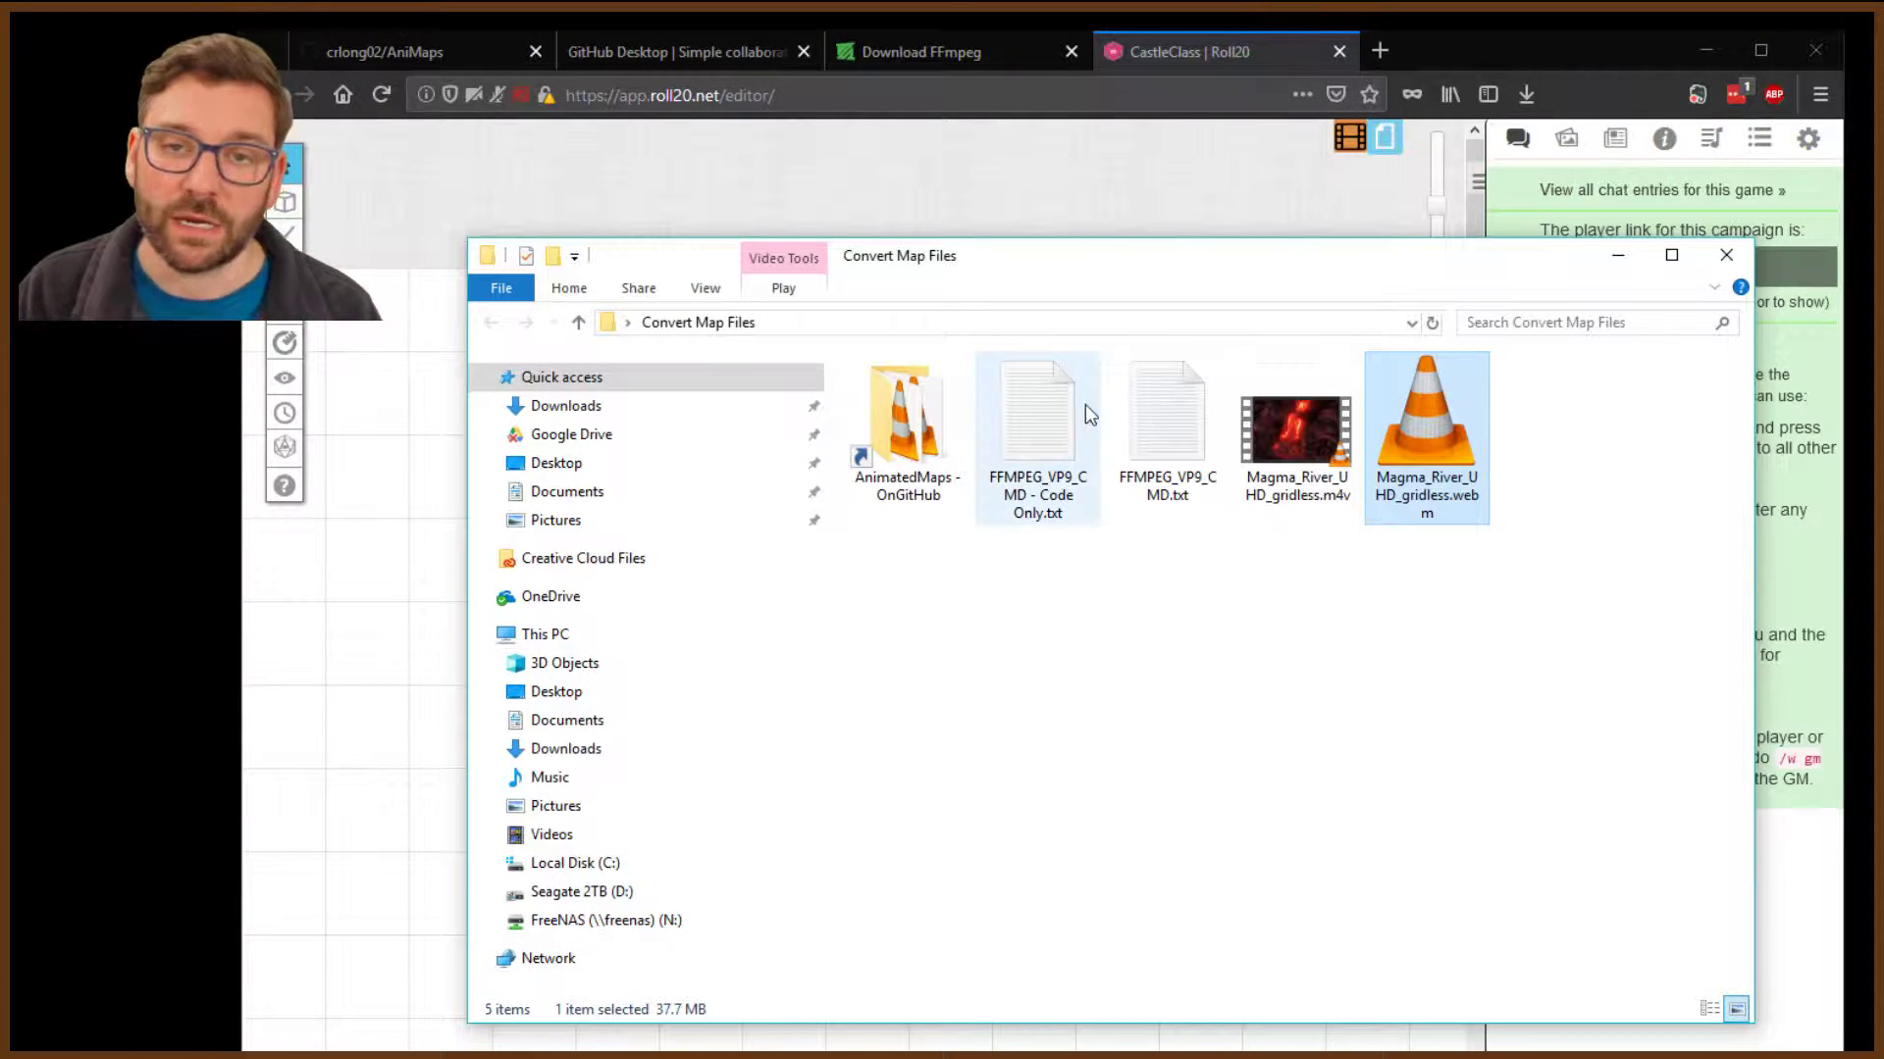
pyautogui.moveTo(1119, 256); pyautogui.dragTo(1261, 316)
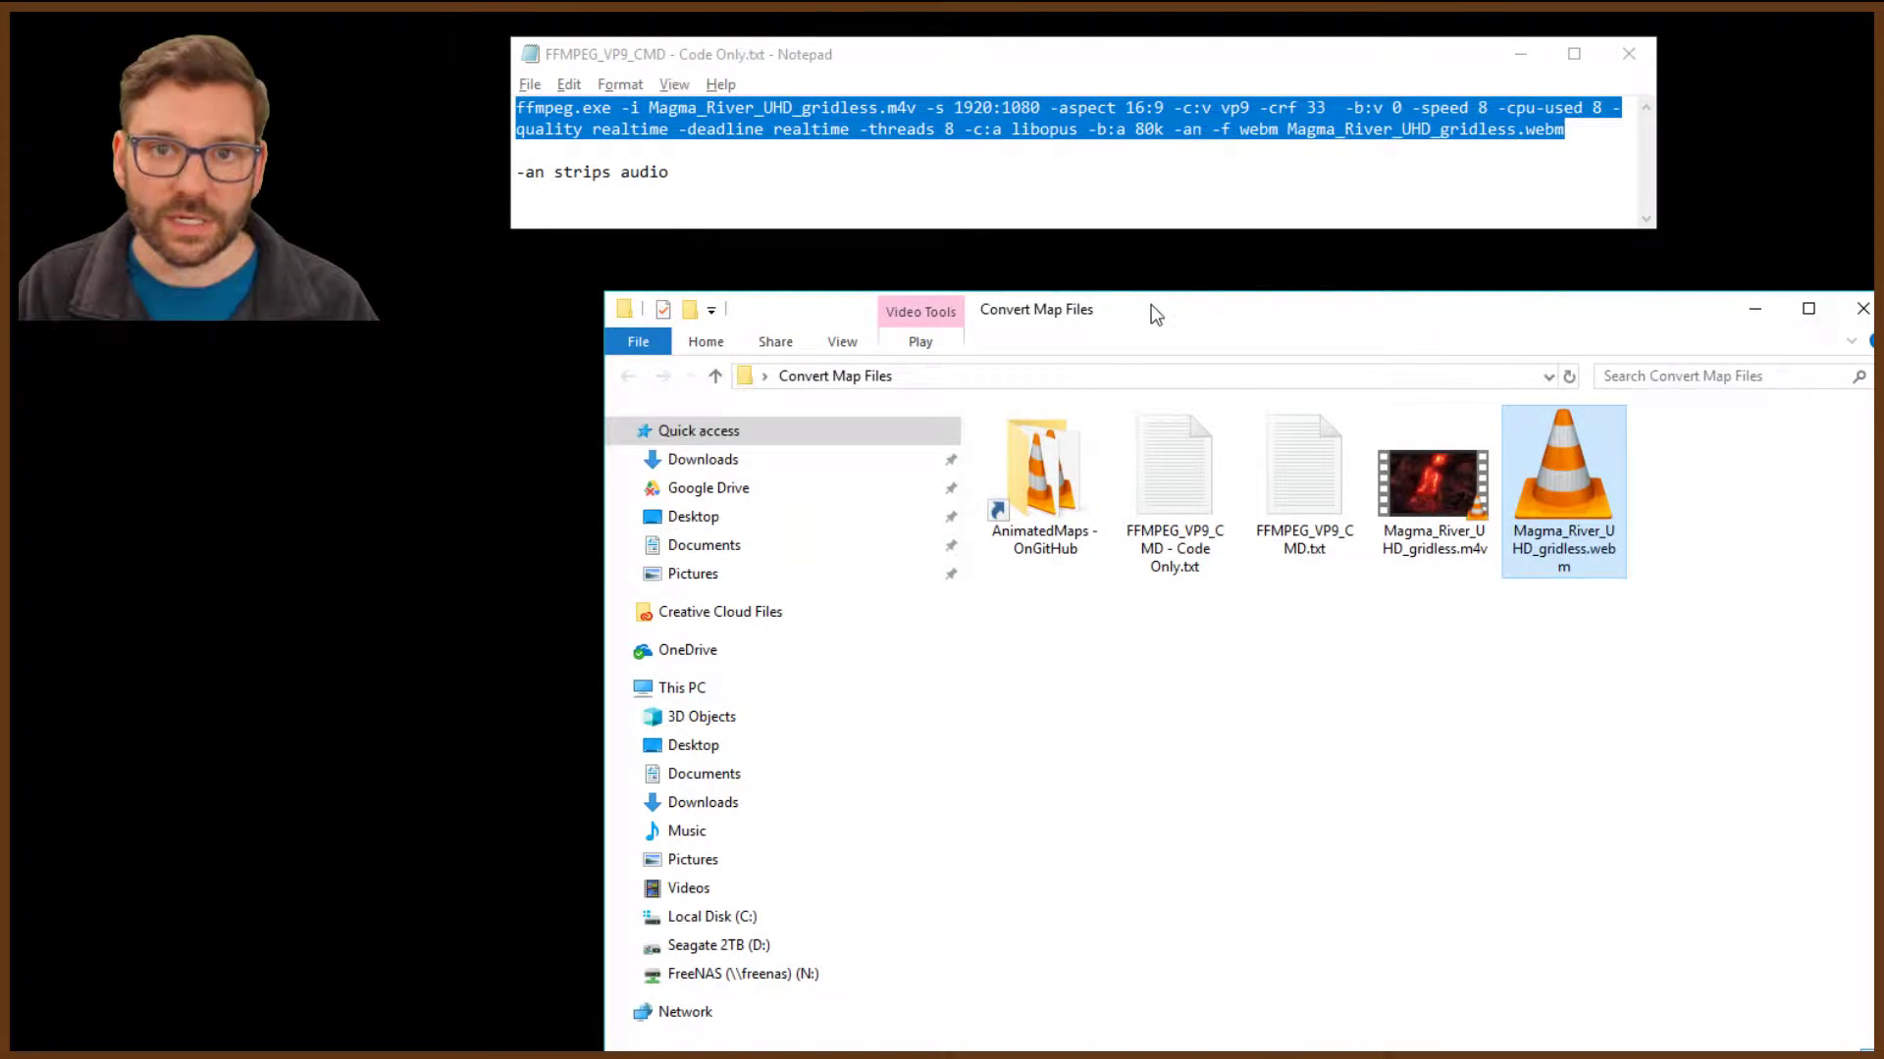
pyautogui.moveTo(1151, 304); pyautogui.dragTo(1024, 303)
# Switch to GitHub Desktop and show the AnimatedMaps repository folder in File Explorer
pyautogui.hotkey('alt', 'Tab')
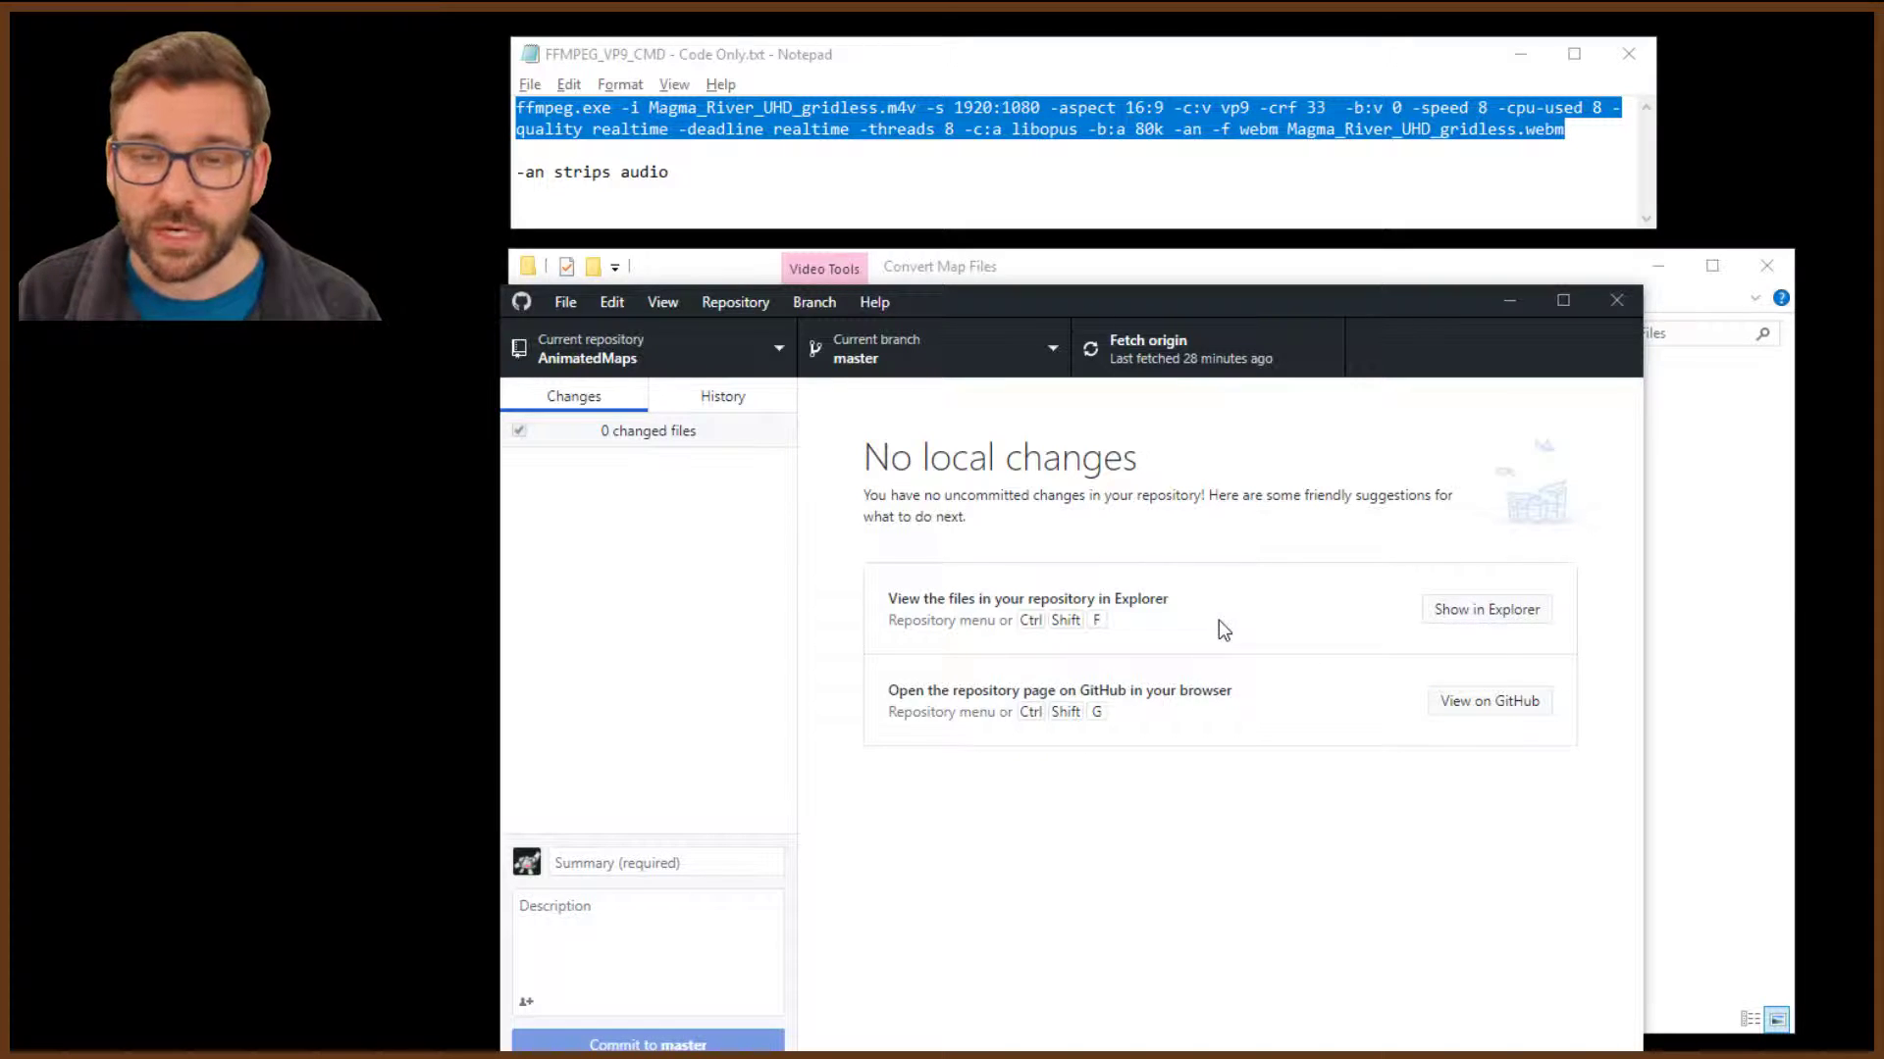
pyautogui.click(1504, 610)
pyautogui.moveTo(1281, 311); pyautogui.dragTo(1026, 354)
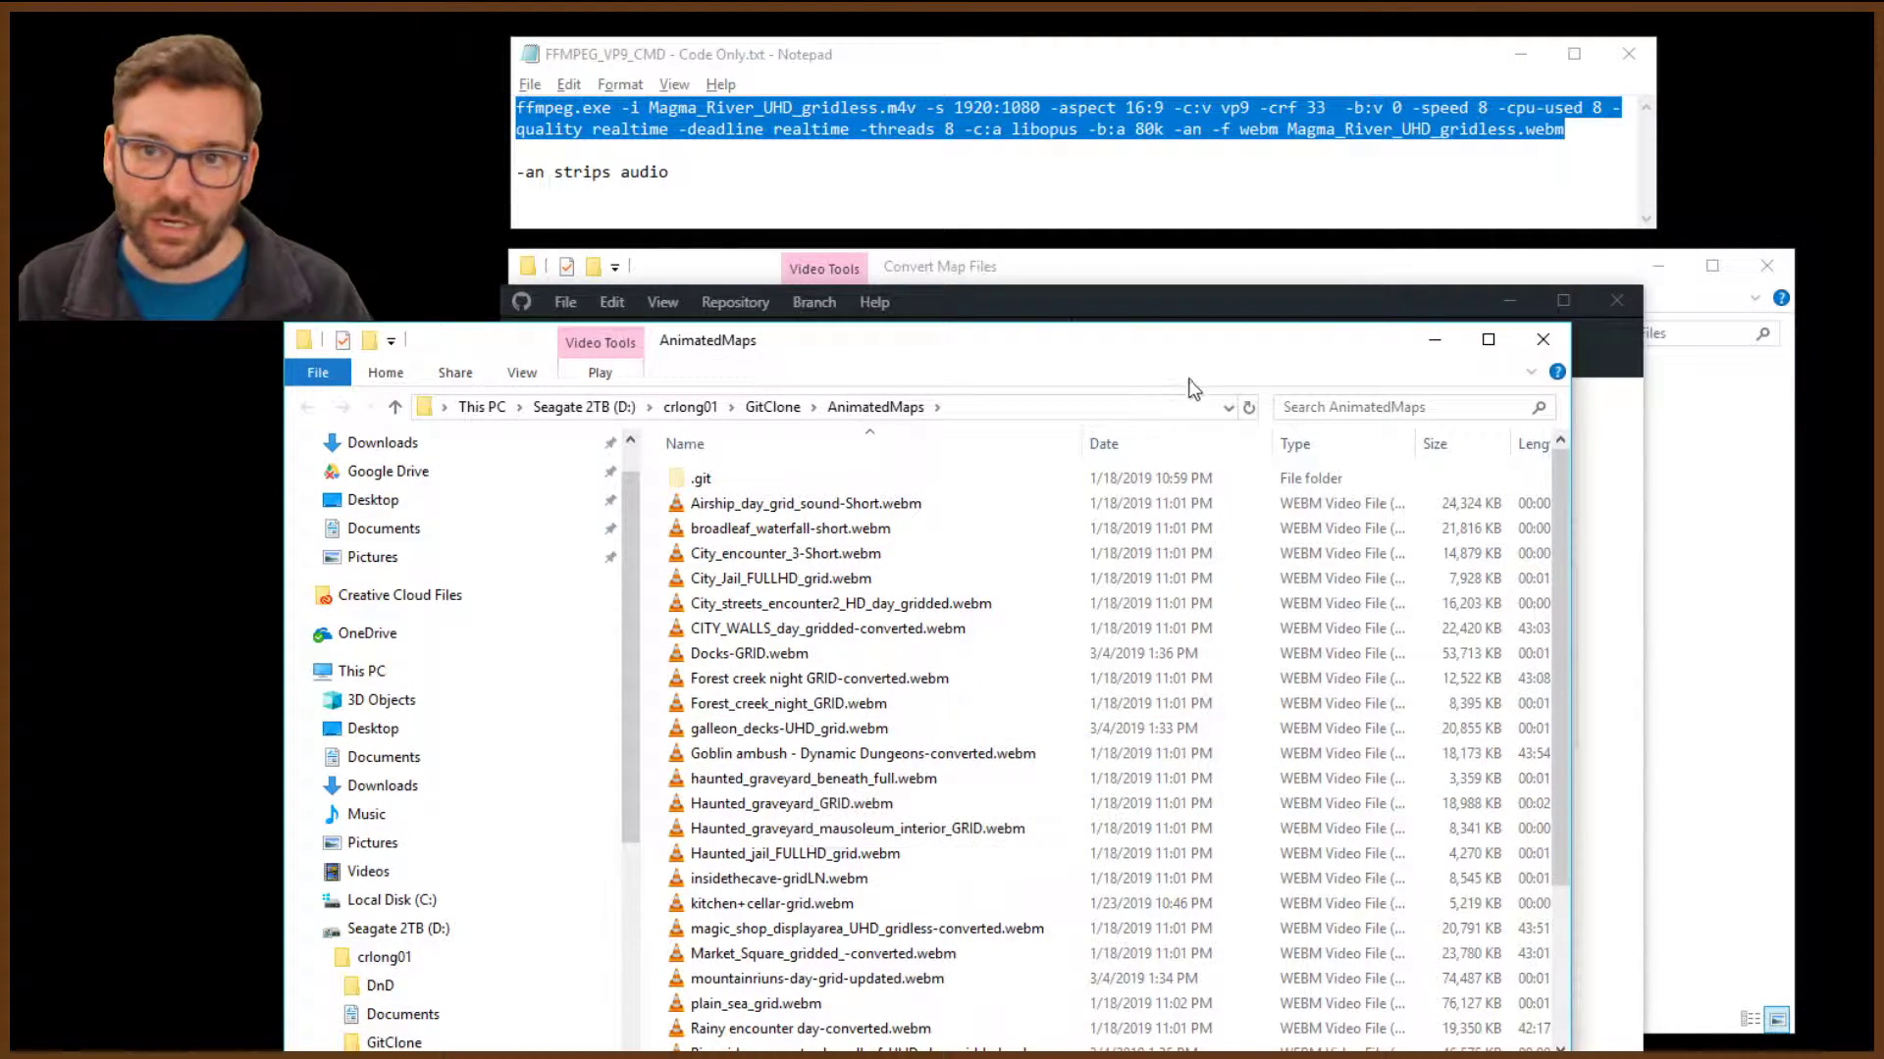
# Copy Magma_River_UHD_gridless.webm from the Convert Map Files folder into the AnimatedMaps repository folder and minimize both folder windows
pyautogui.click(1410, 280)
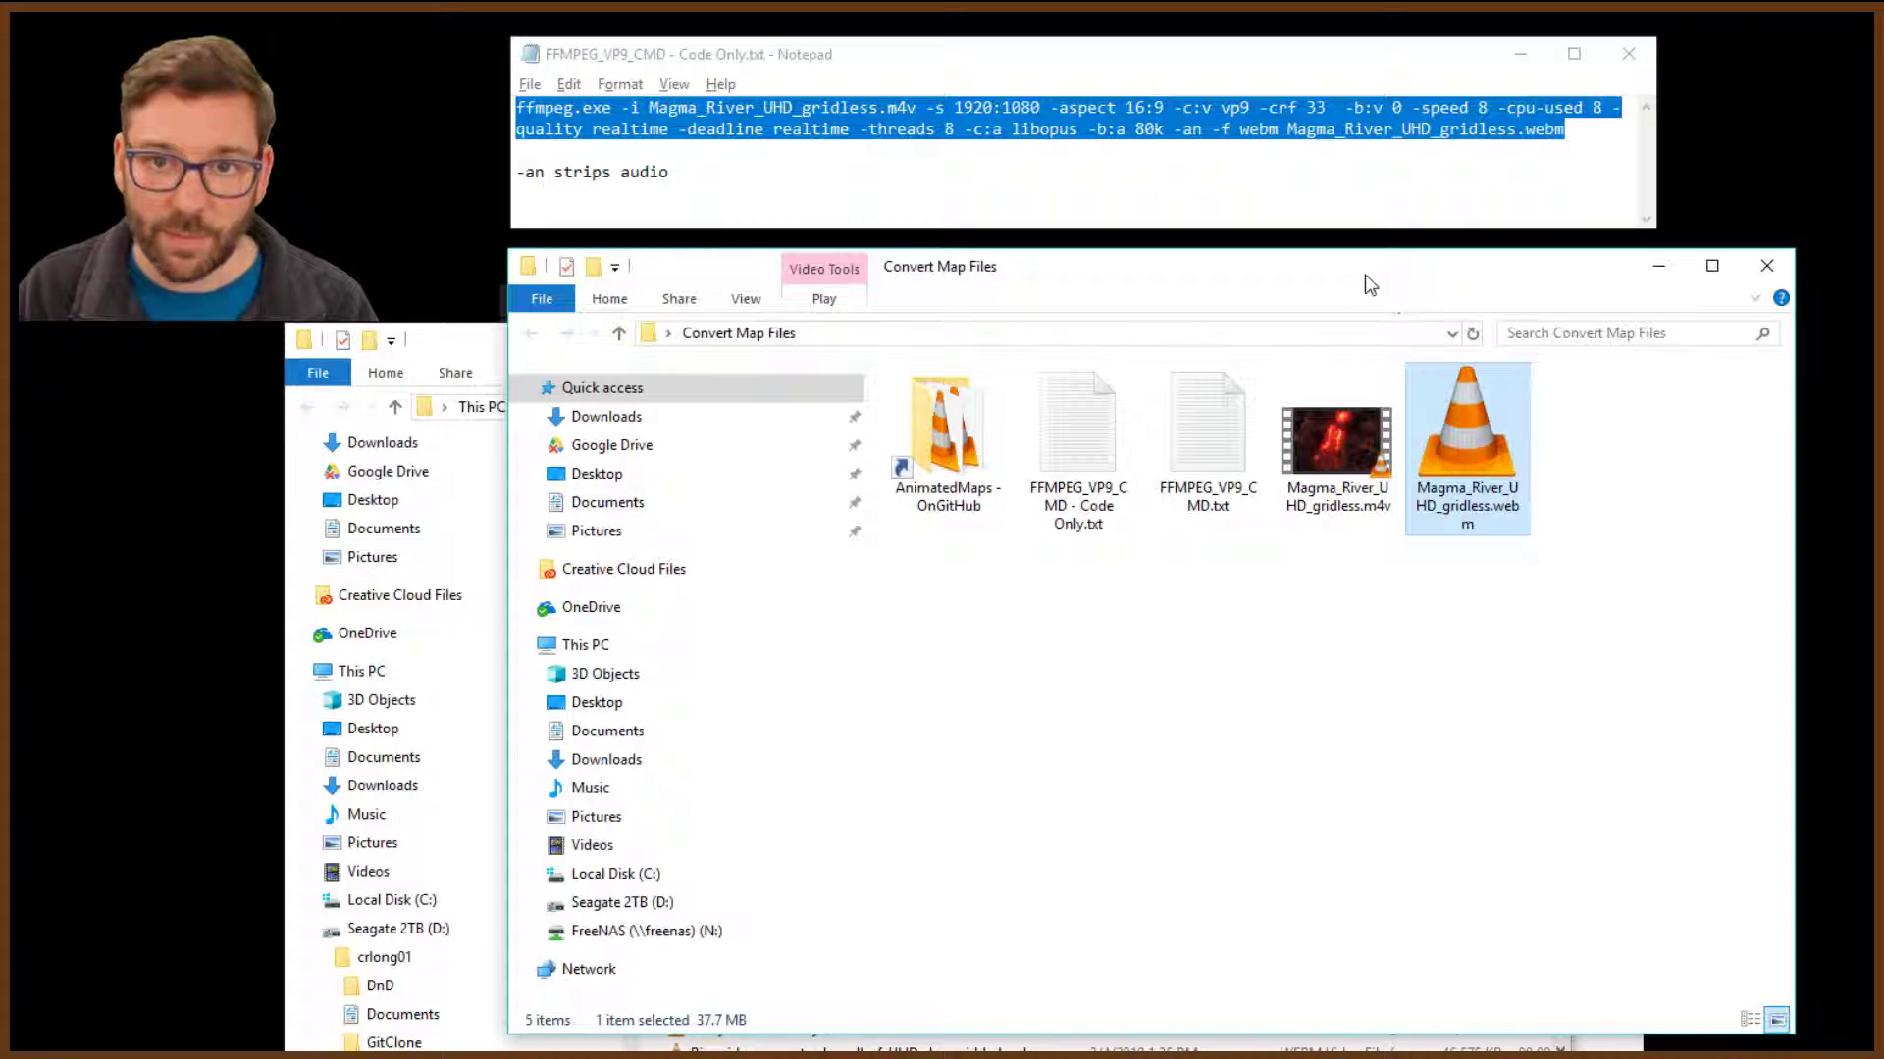
pyautogui.moveTo(1371, 285); pyautogui.dragTo(1565, 152)
pyautogui.moveTo(1662, 286); pyautogui.dragTo(1190, 1030)
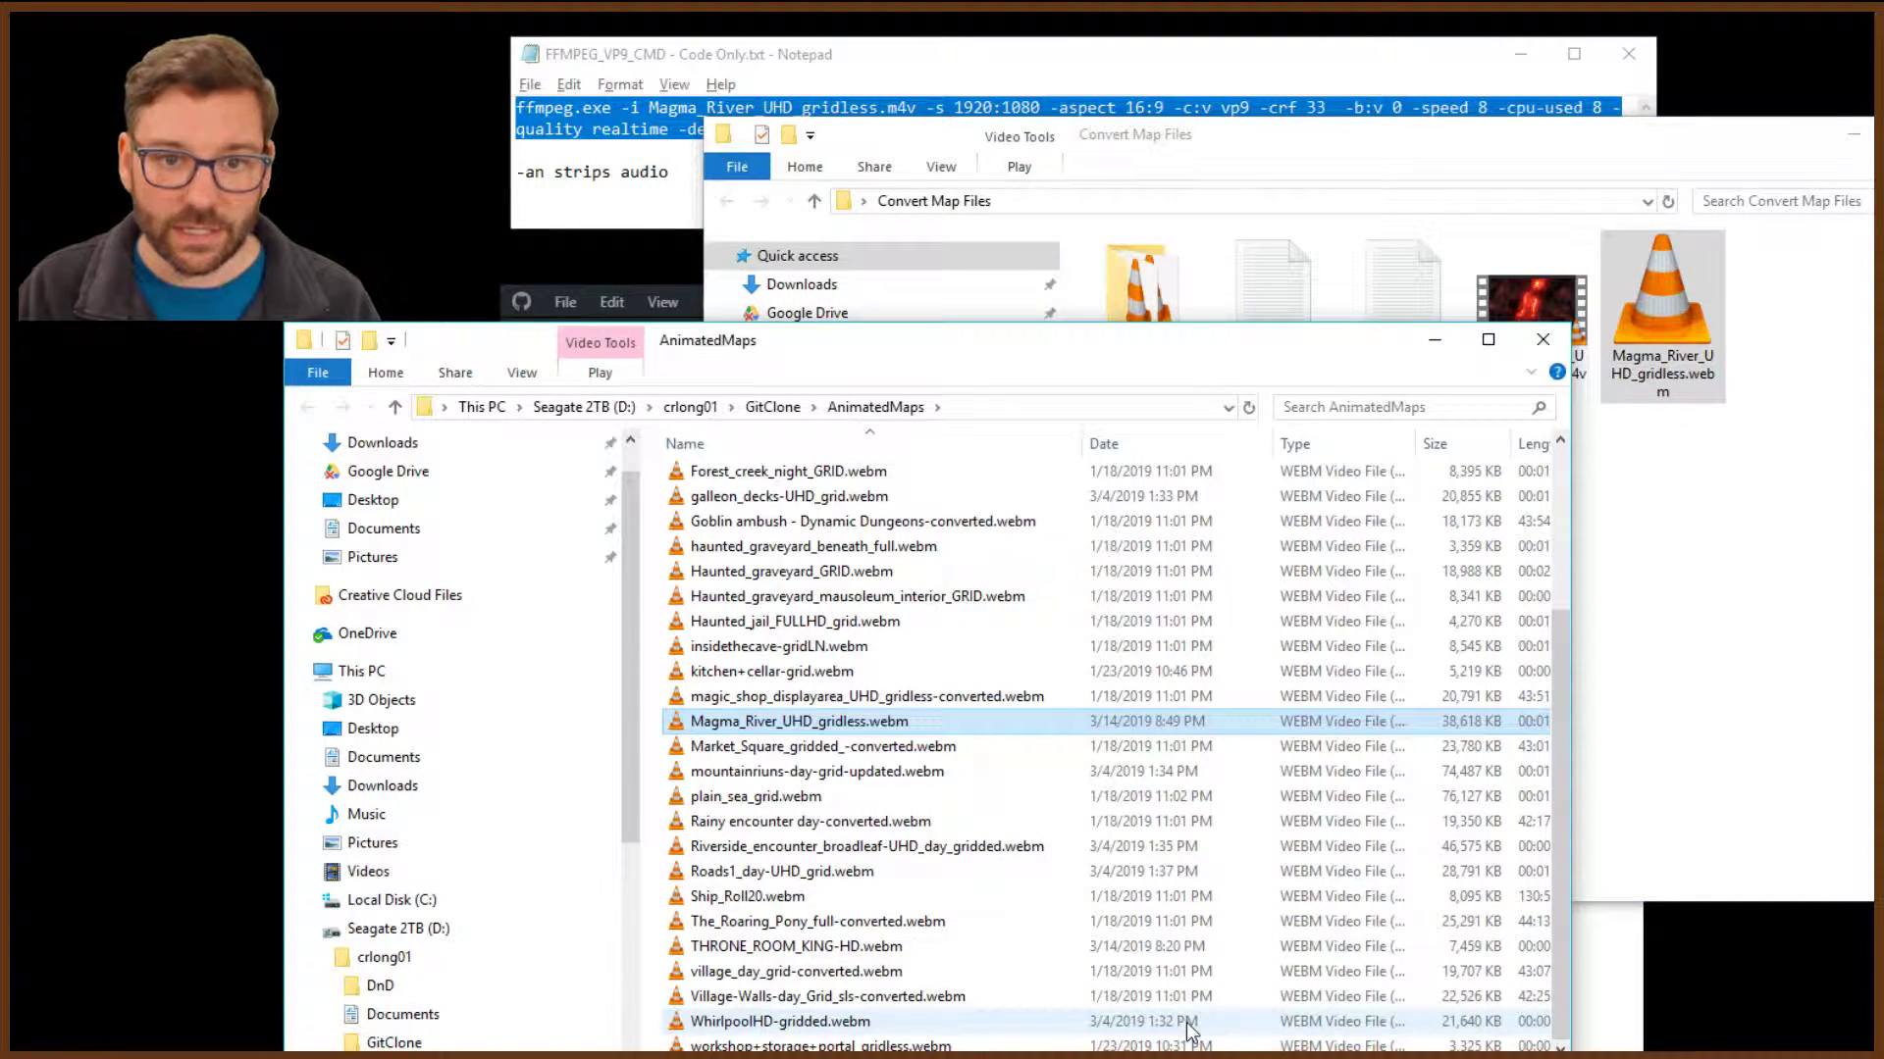
pyautogui.click(1436, 341)
pyautogui.click(1852, 135)
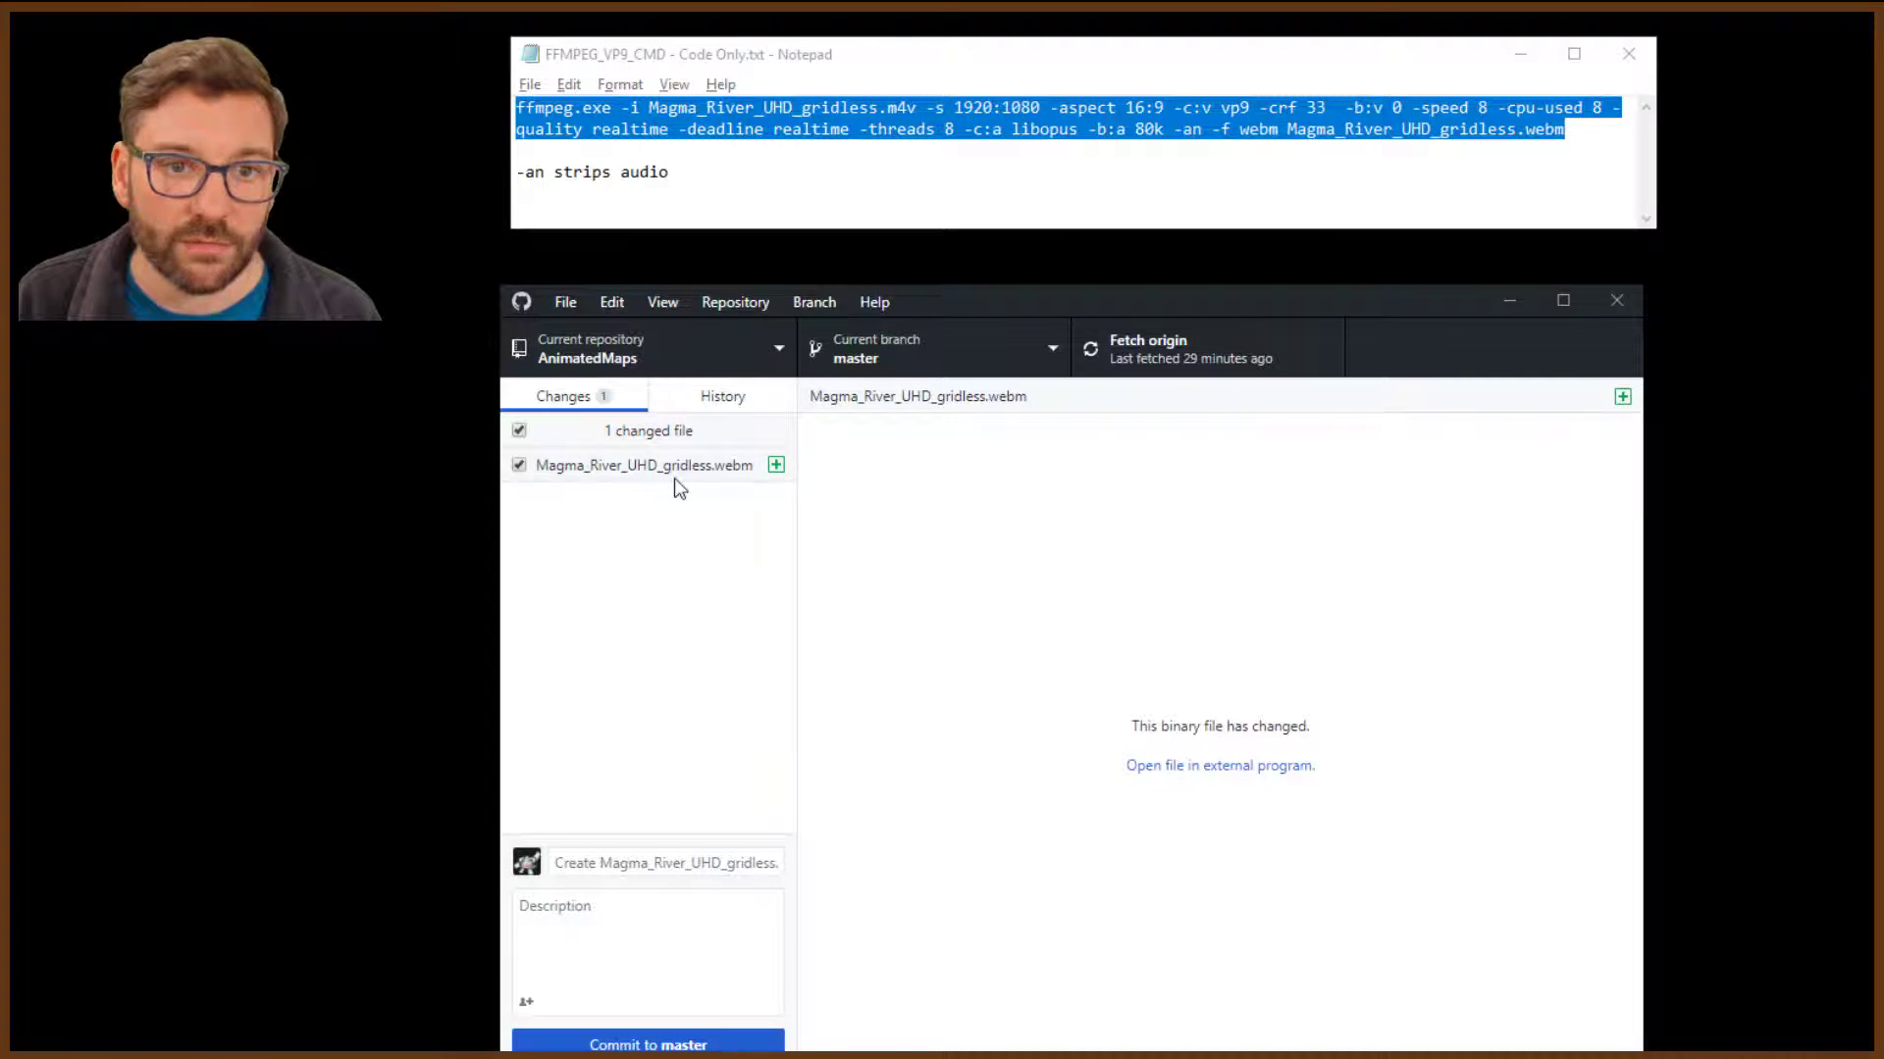
# Commit the added Magma_River_UHD_gridless.webm to master and push the commit to origin
pyautogui.click(652, 1045)
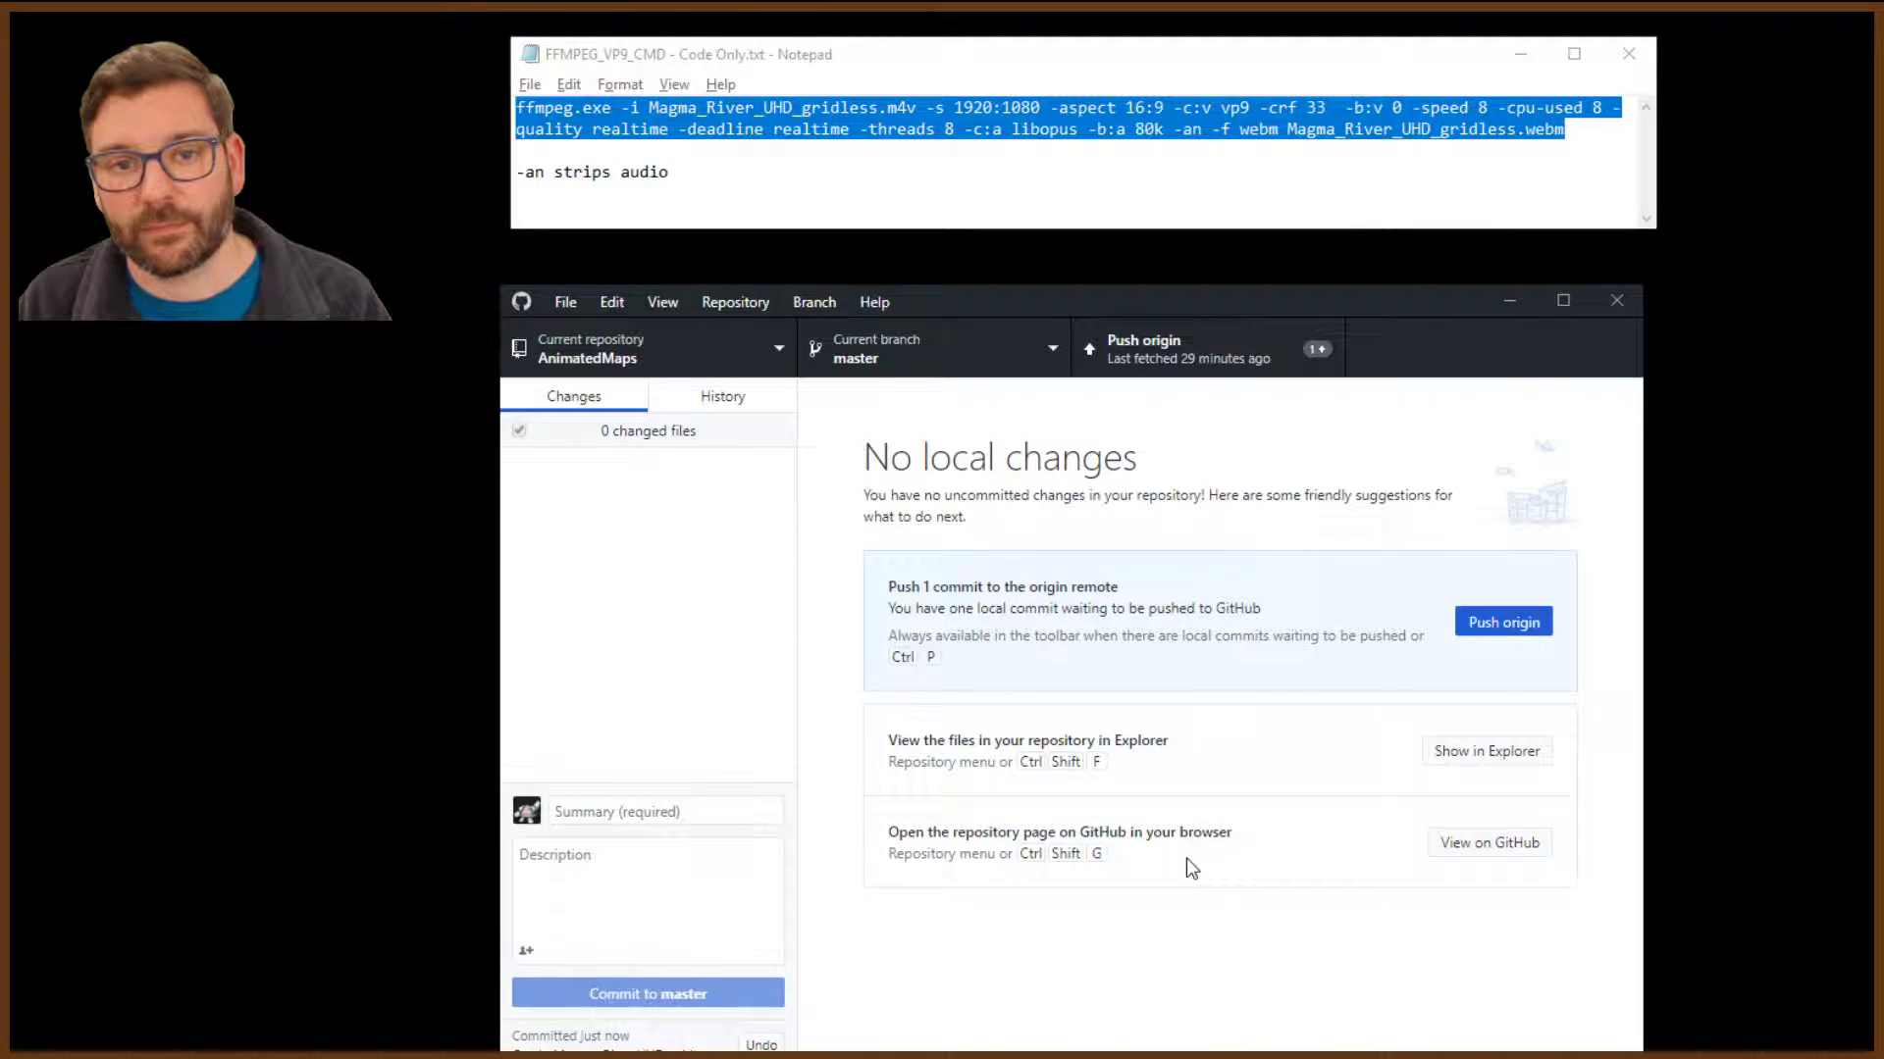
pyautogui.click(1487, 628)
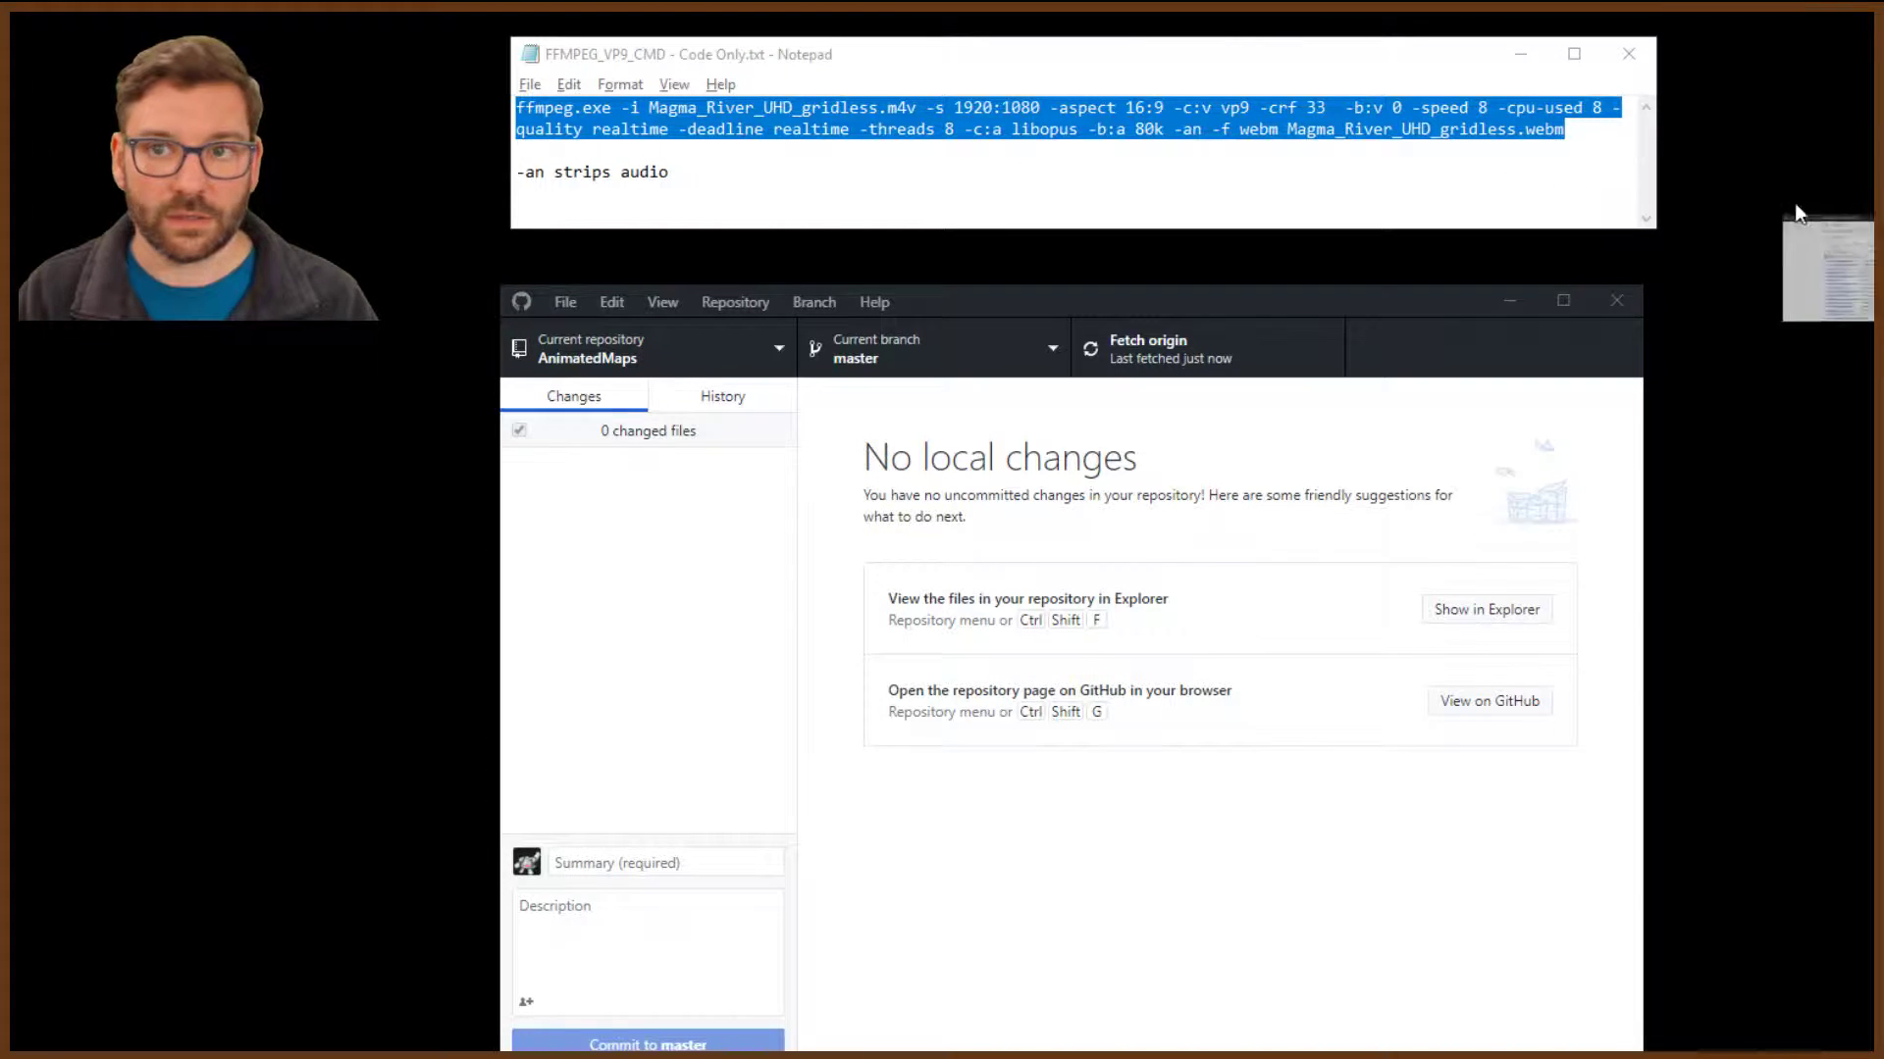
# Open the raw view of Magma_River_UHD_gridless.webm from the AnimatedMaps repository on GitHub in the browser and copy its URL
pyautogui.hotkey('alt', 'Tab')
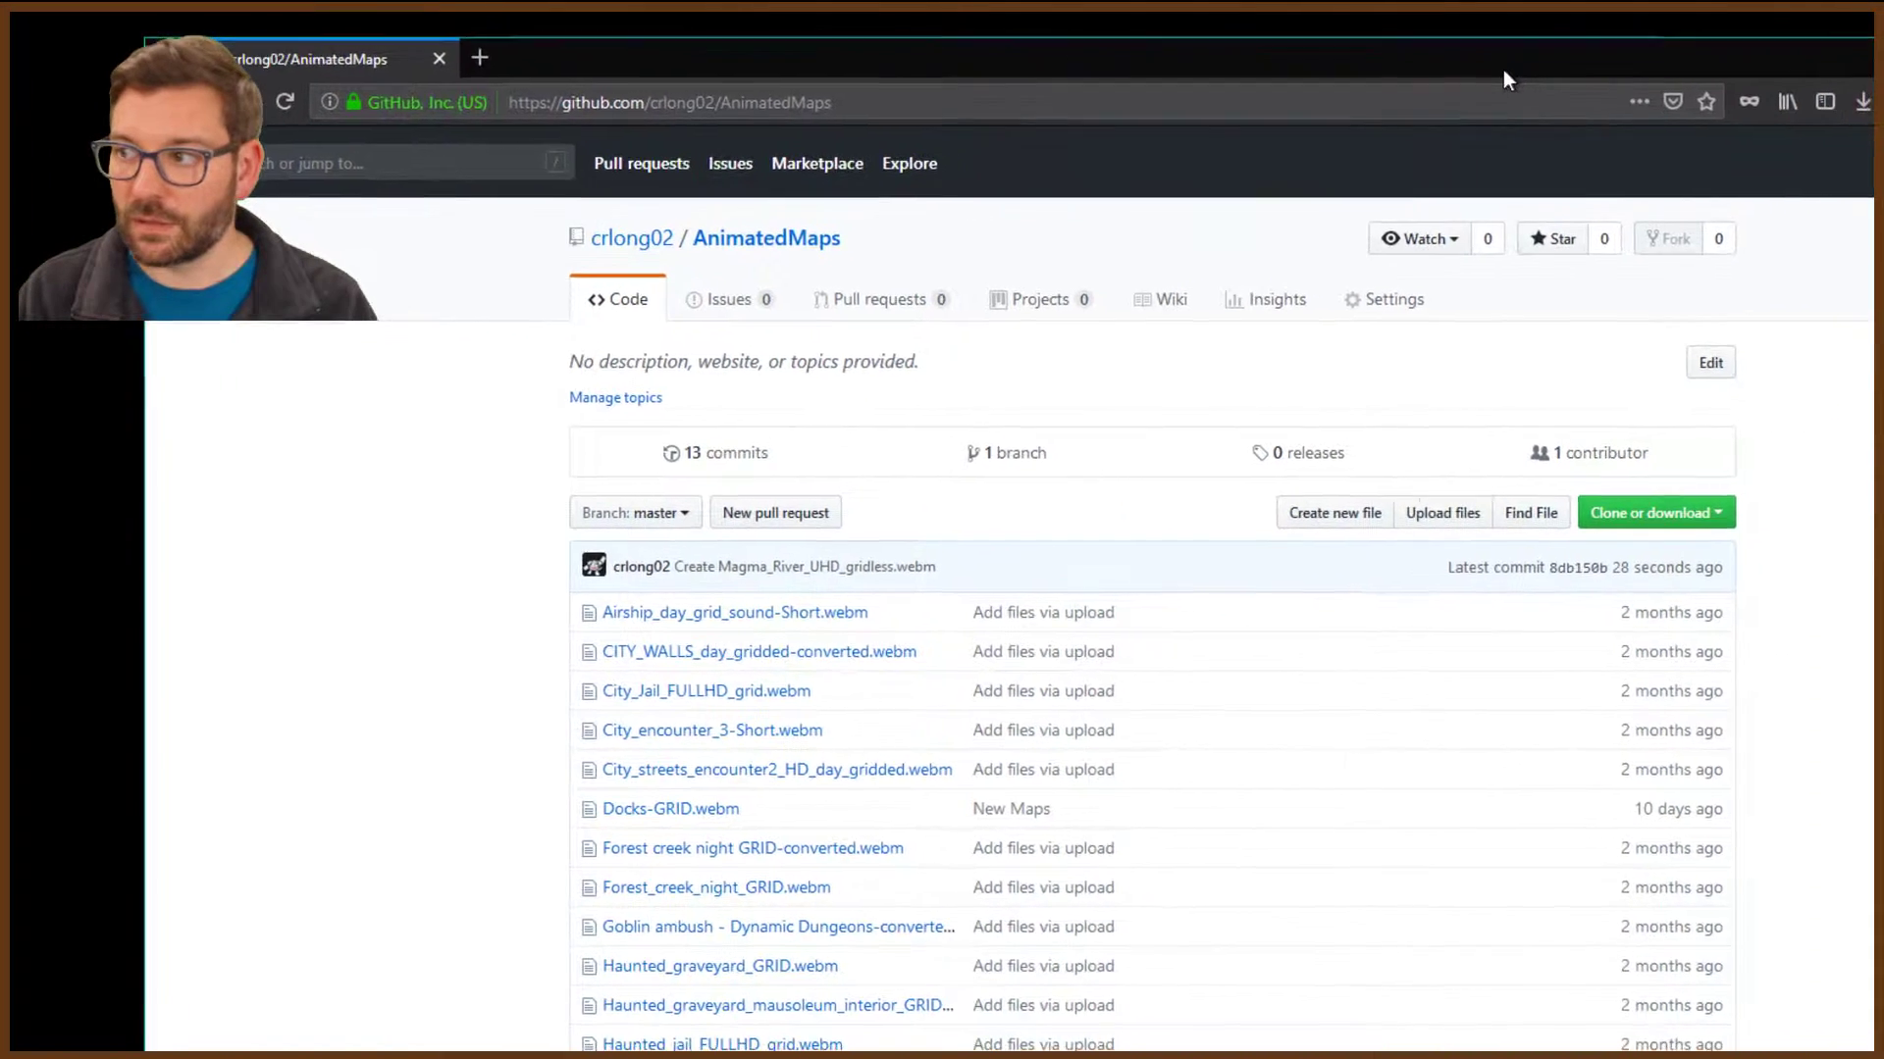
pyautogui.scroll(-4, 887, 746)
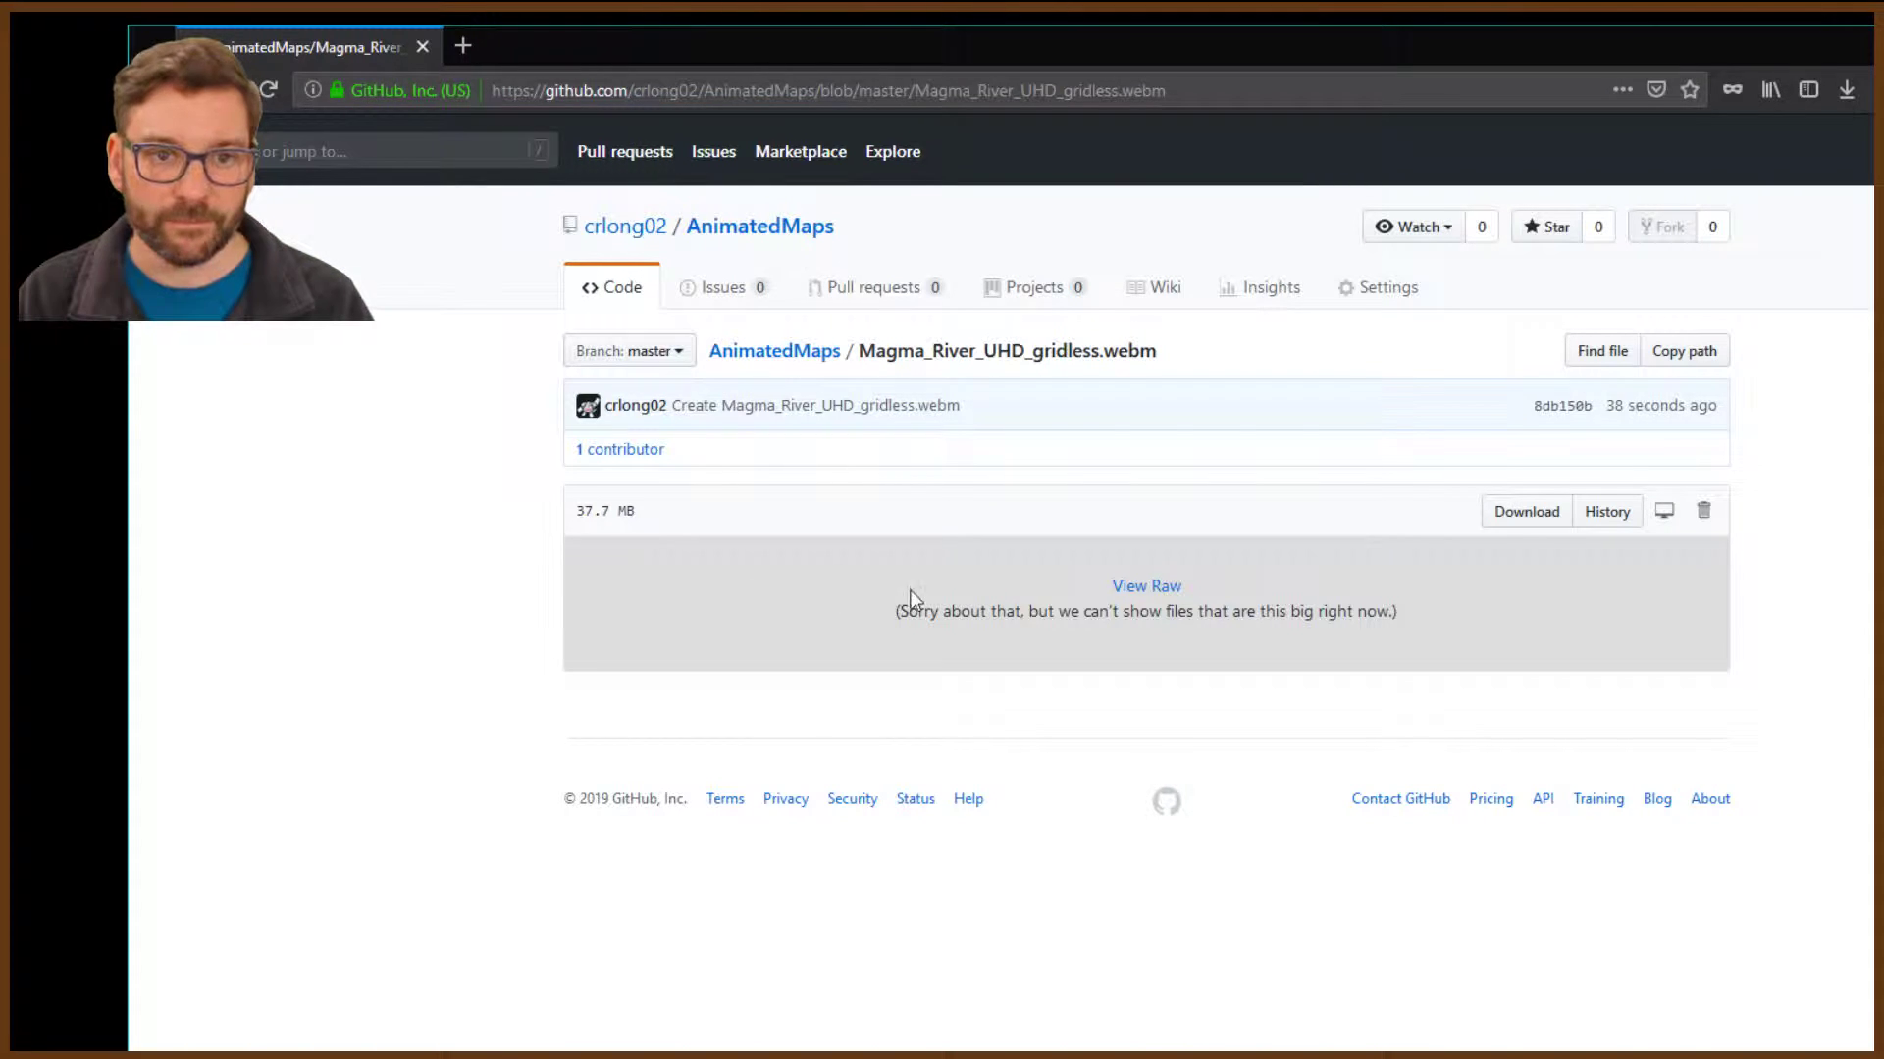
pyautogui.click(1128, 586)
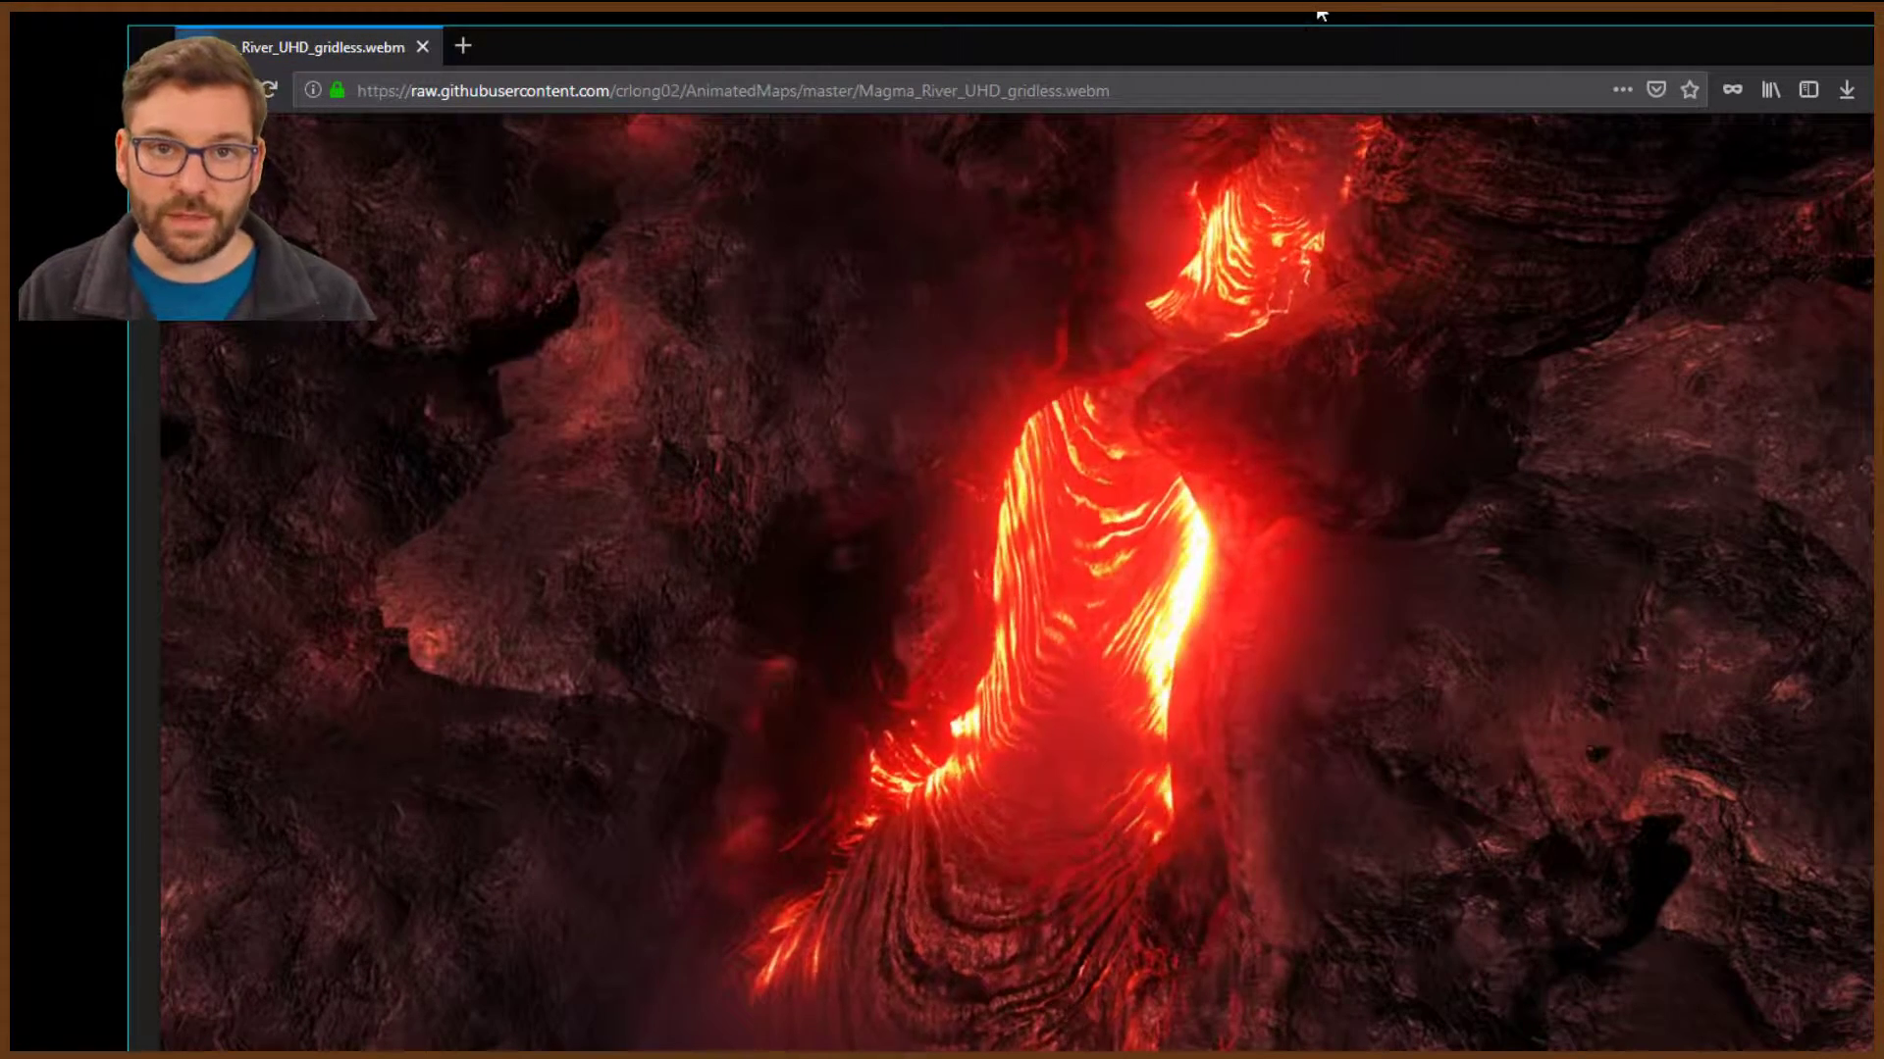
pyautogui.click(1188, 92)
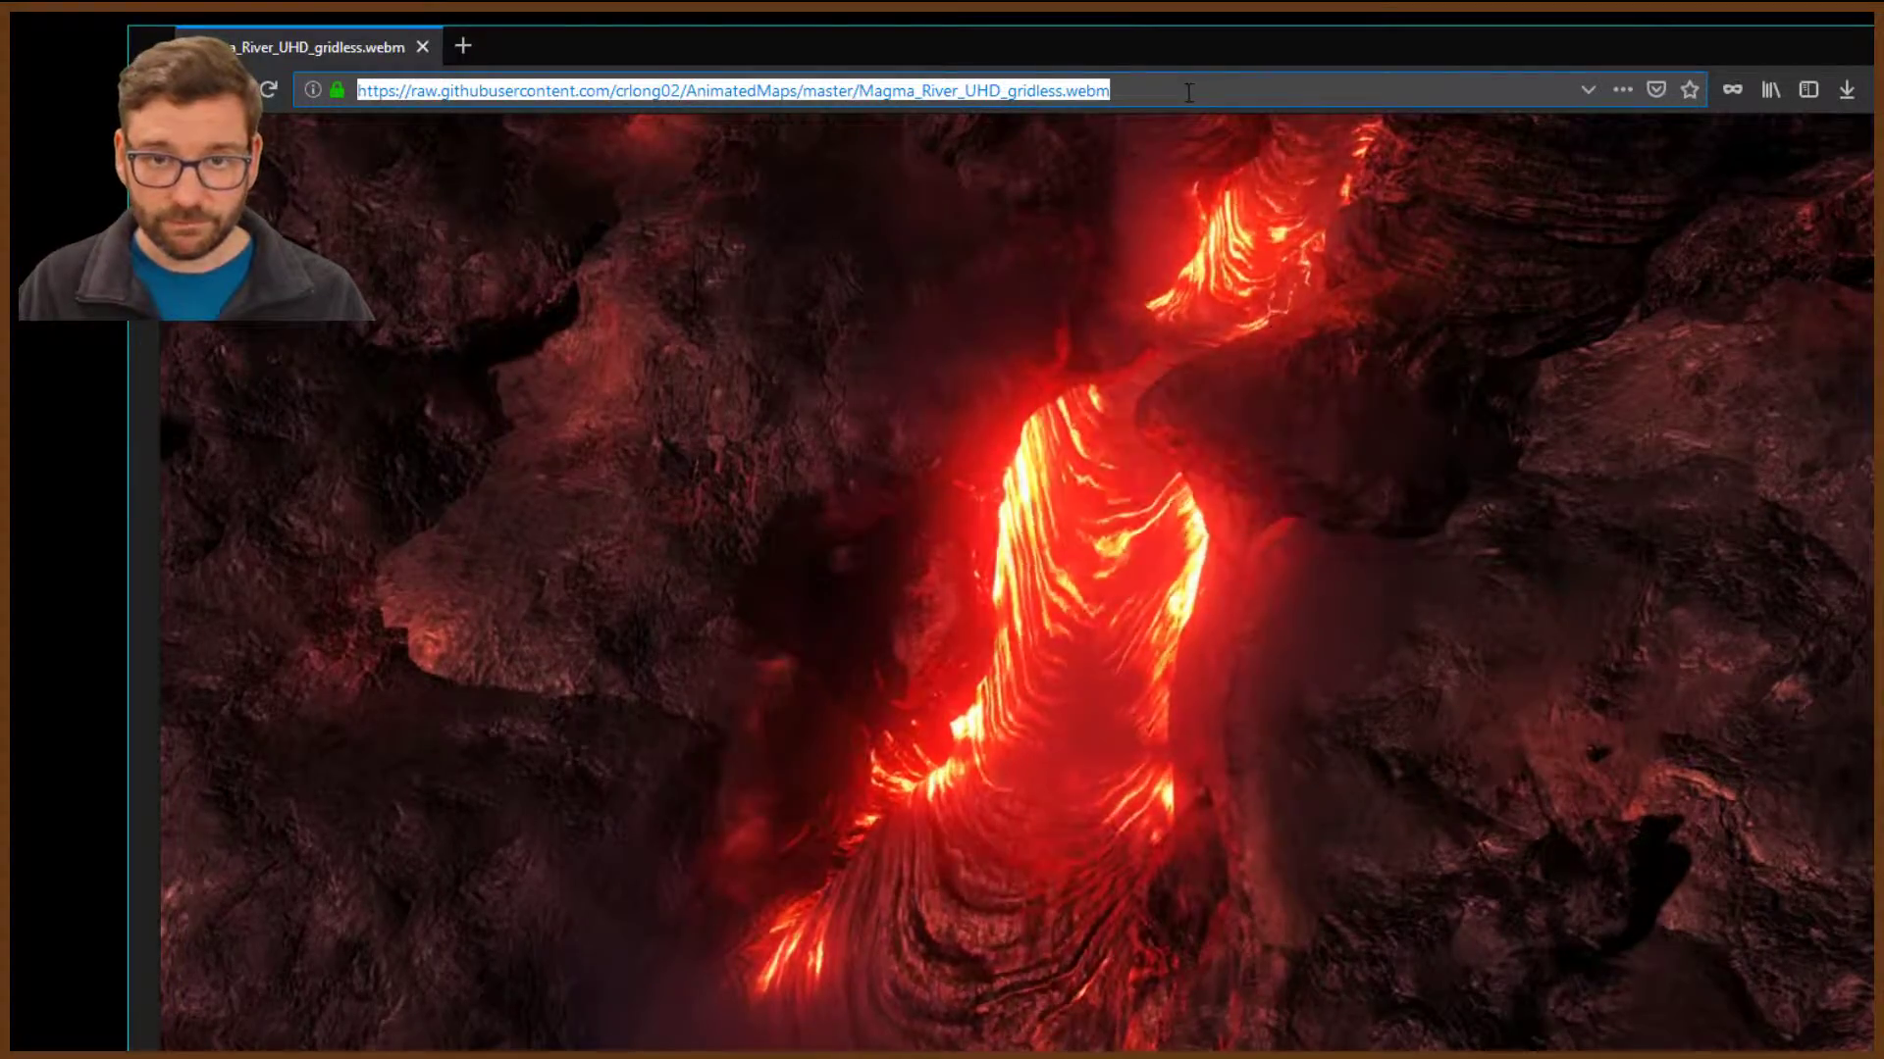
pyautogui.moveTo(1188, 91); pyautogui.dragTo(343, 88)
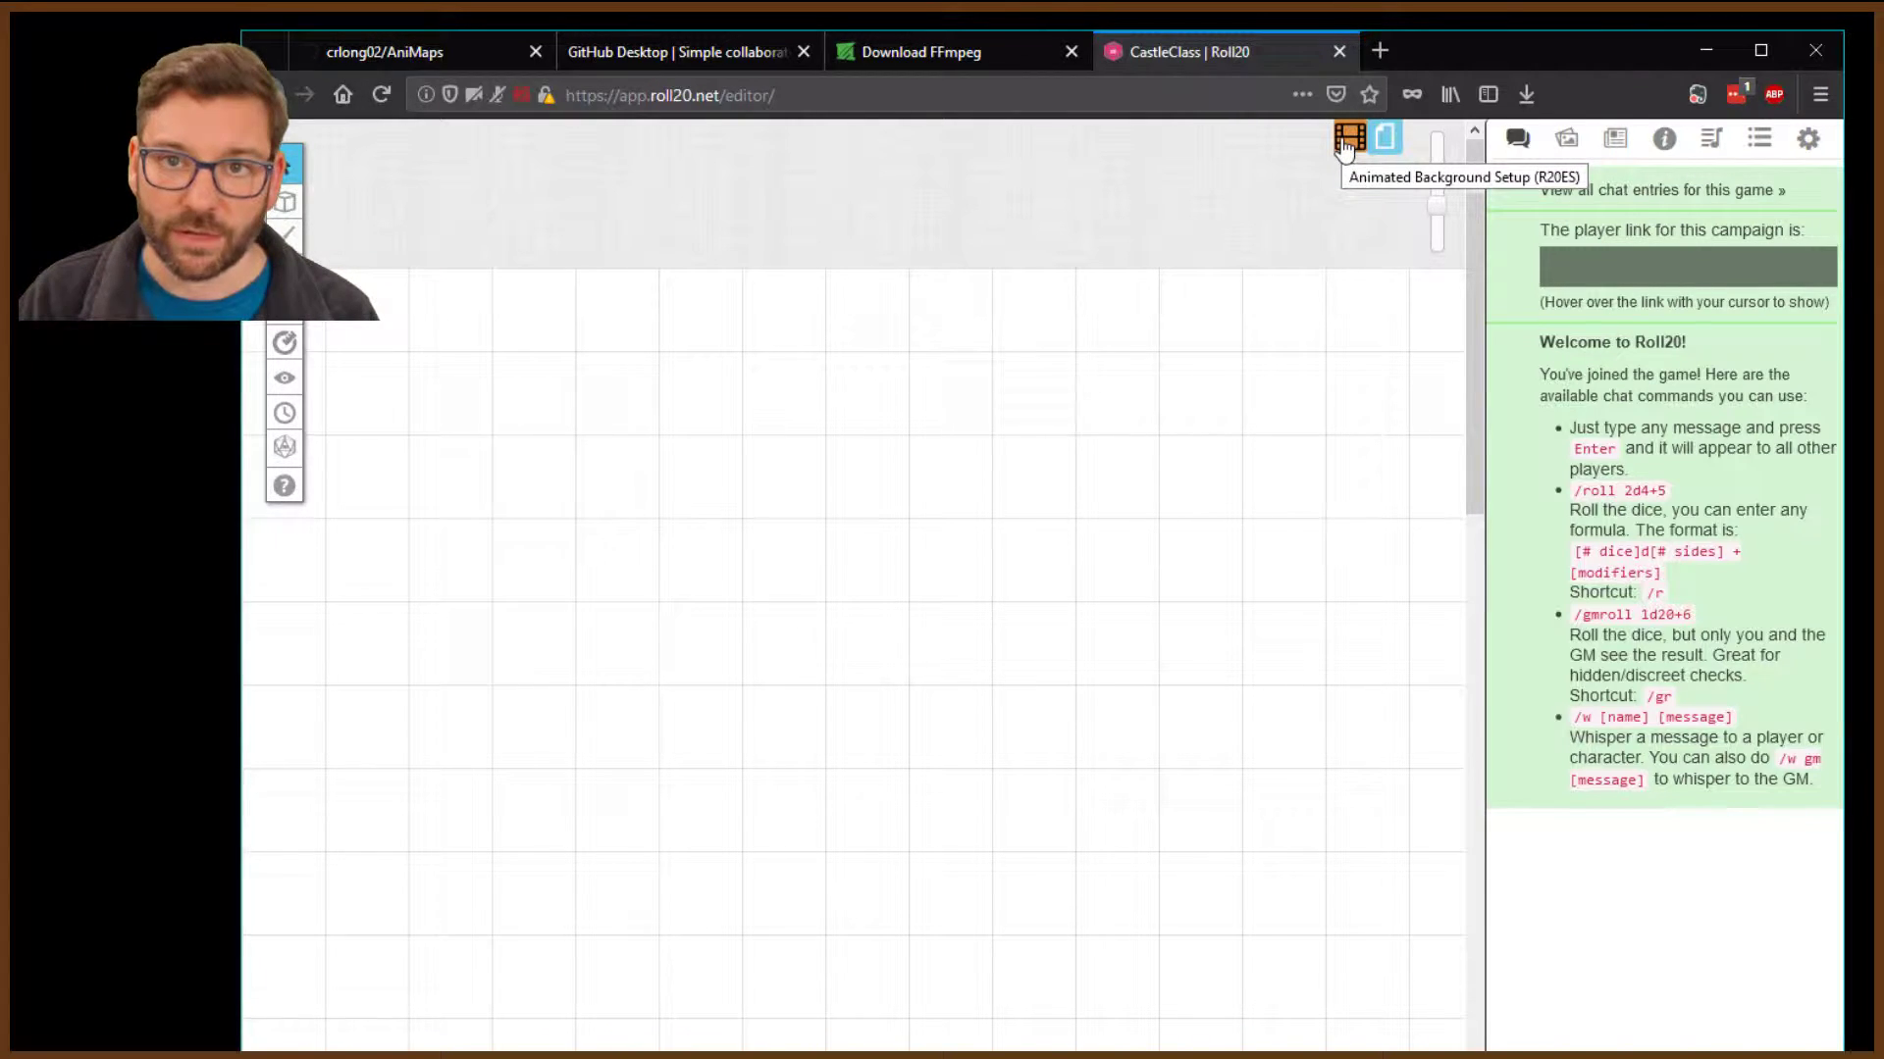
# Enable the animated background on the Roll20 Lava River page, using the copied Magma_River_UHD_gridless.webm link as media URL
pyautogui.moveTo(285, 202)
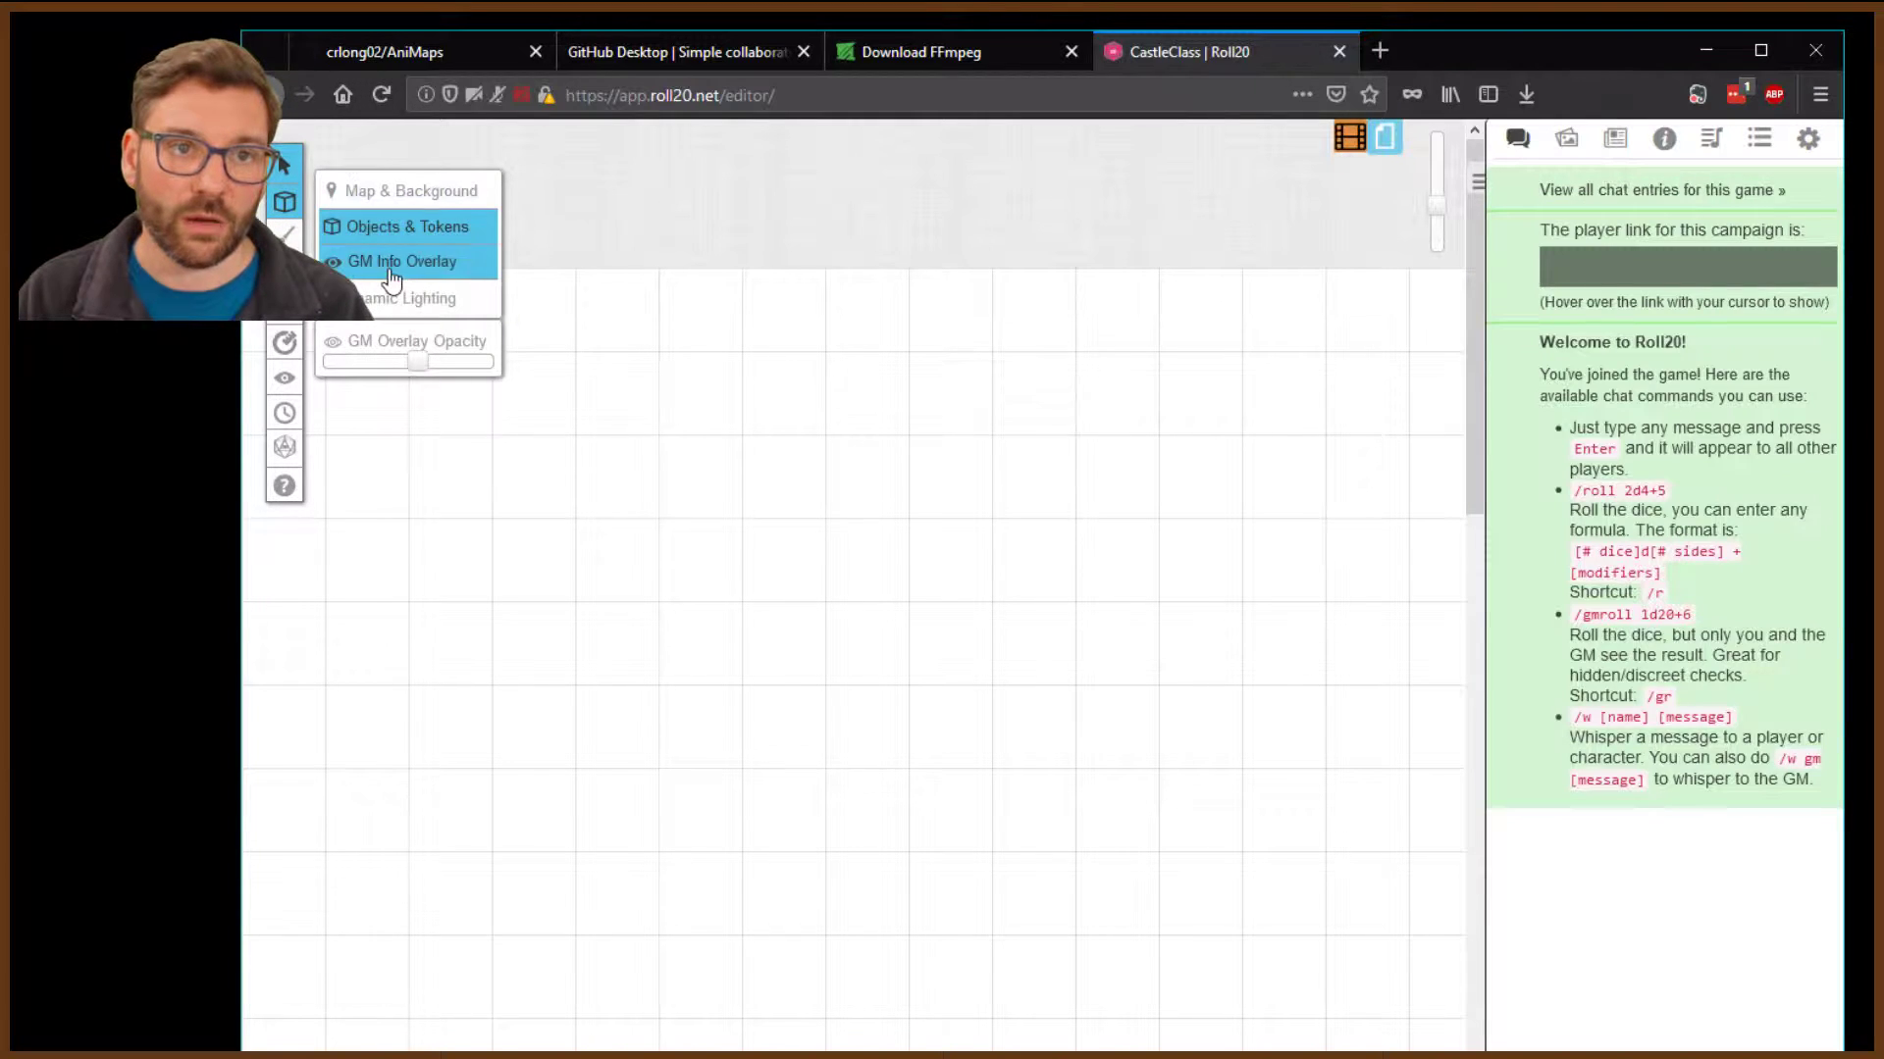
pyautogui.click(1348, 149)
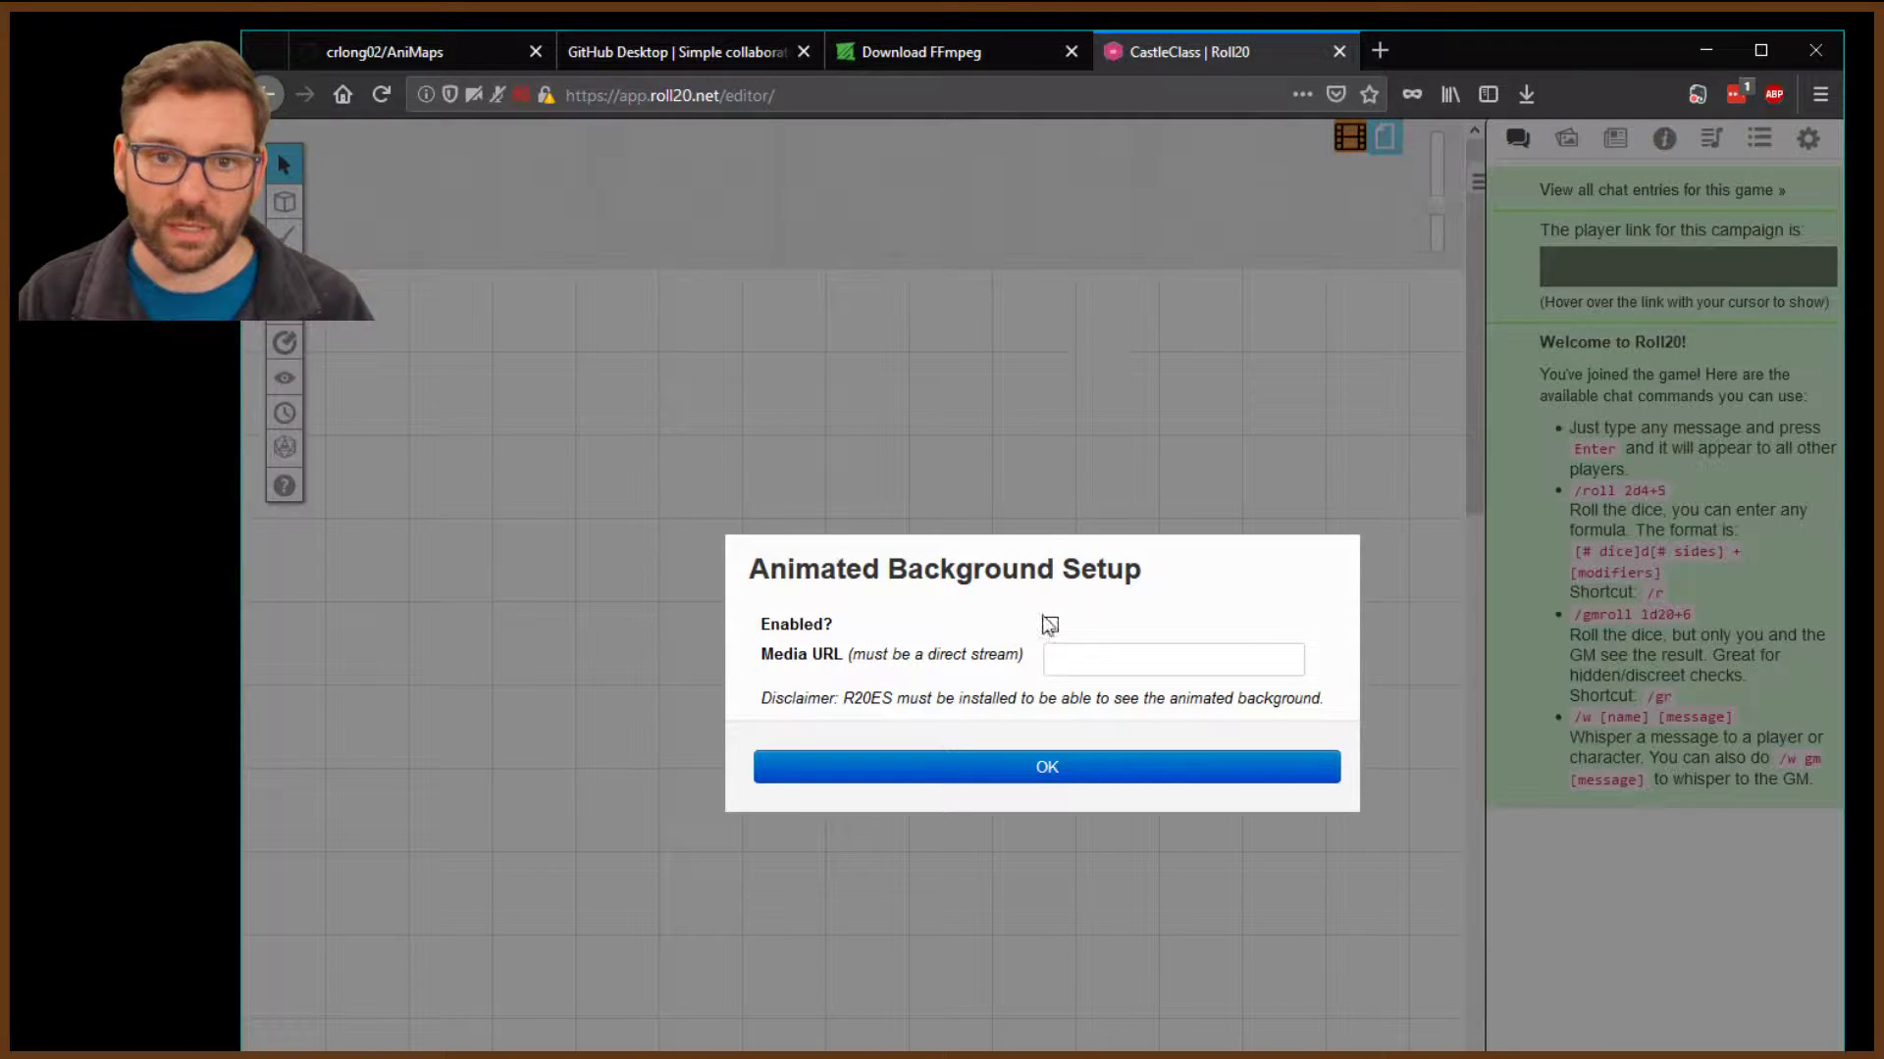
pyautogui.hotkey('ctrl', 'v')
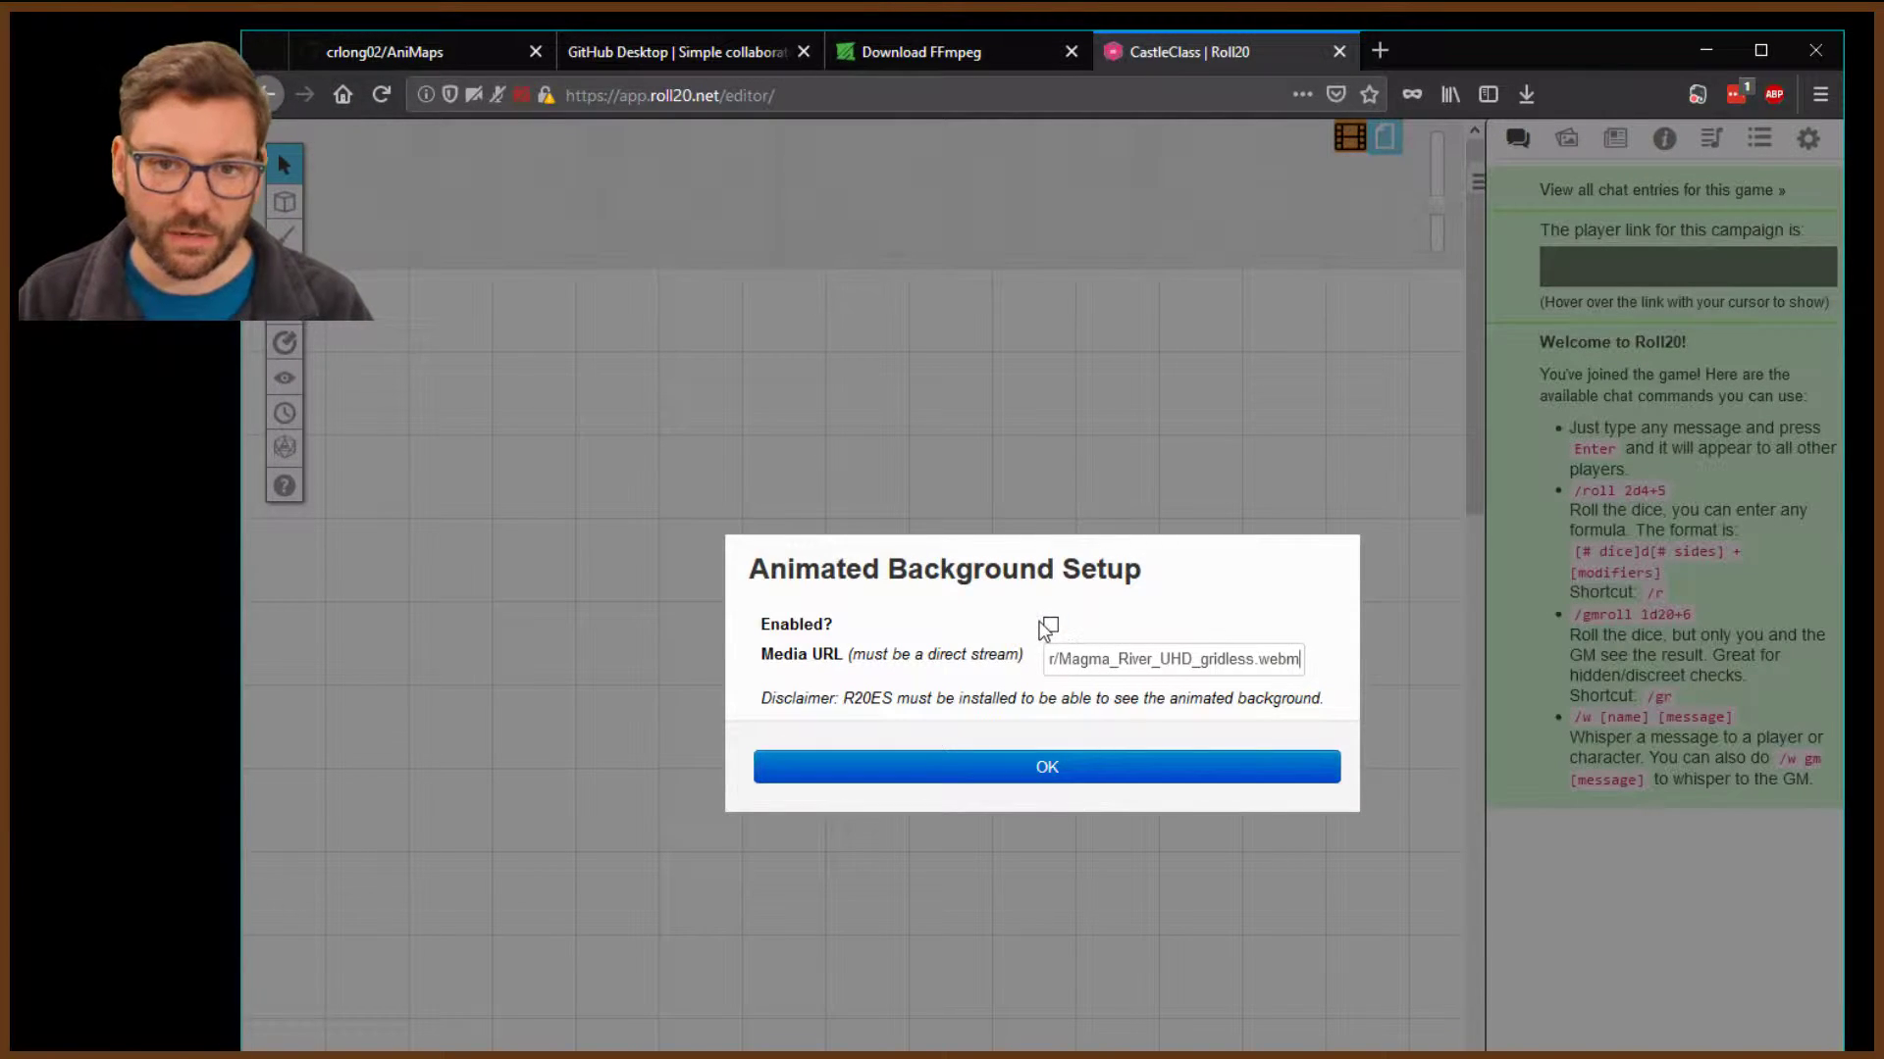
pyautogui.click(1051, 627)
pyautogui.click(1060, 775)
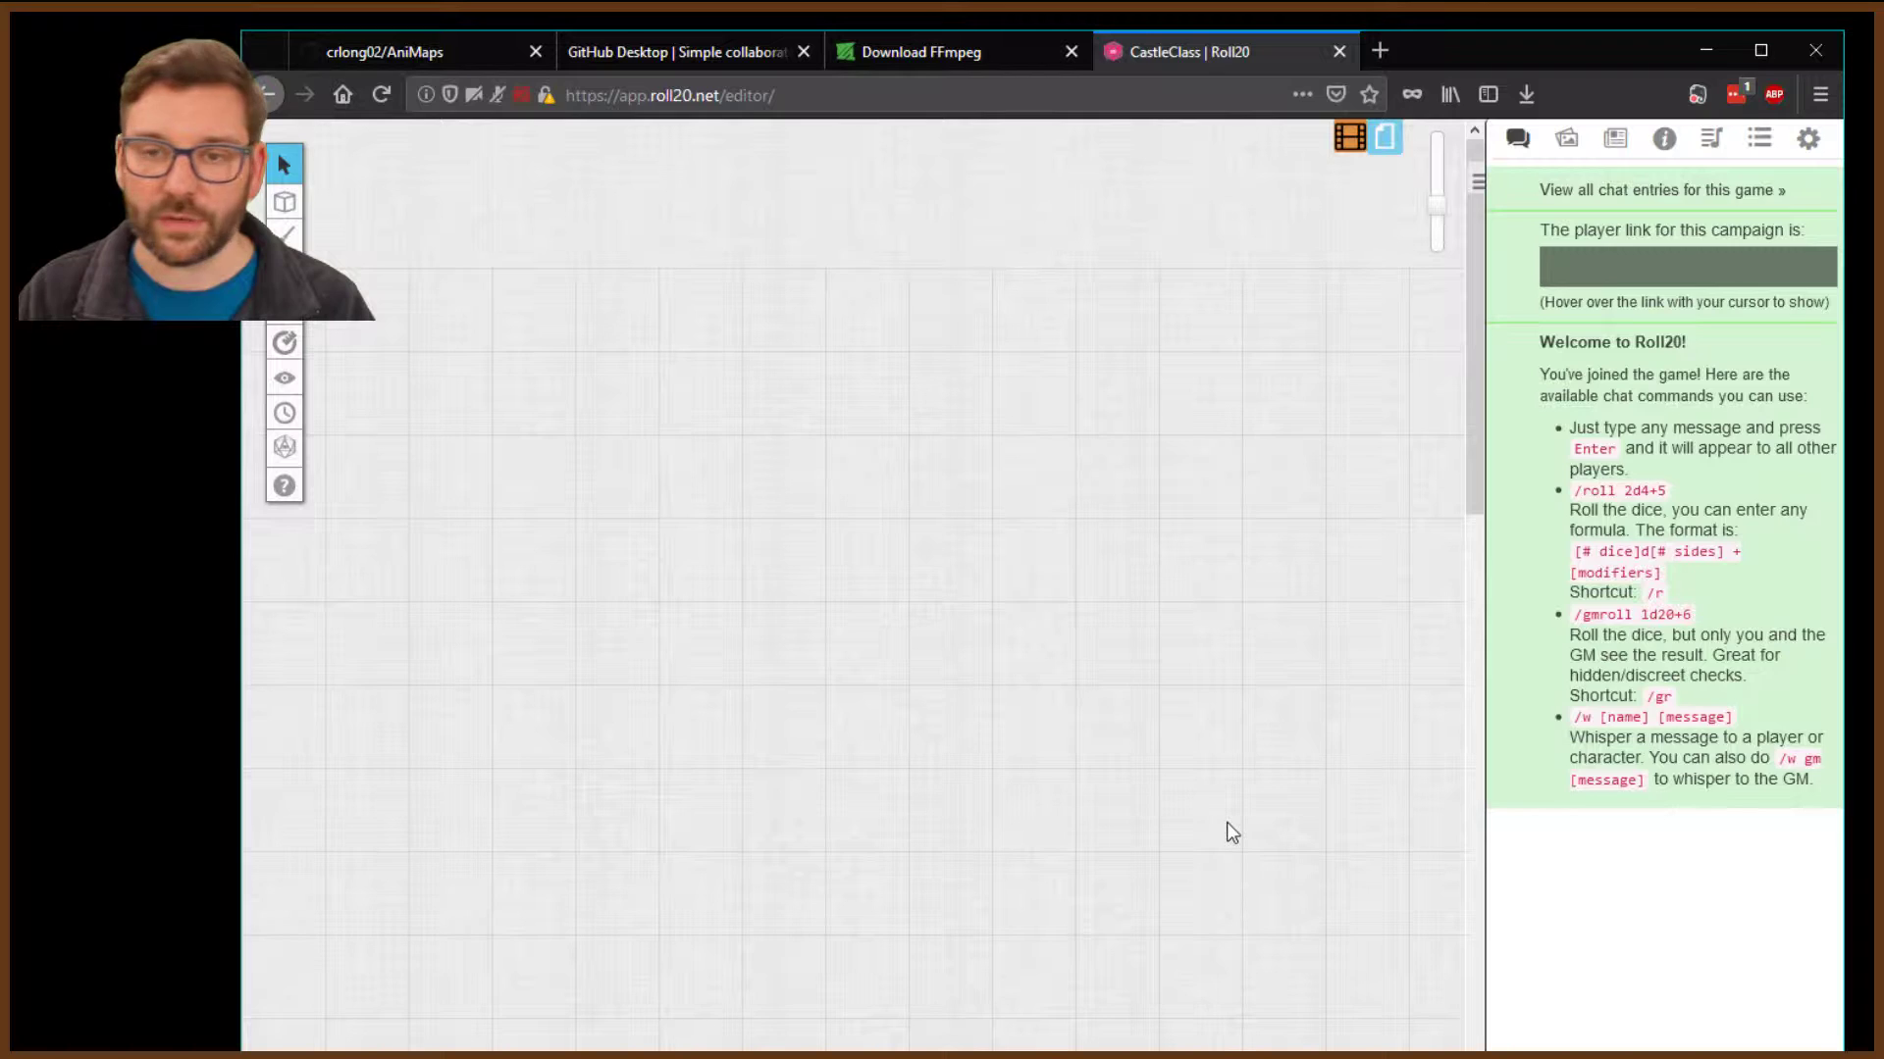
# Check the Animated Background Setup and reload the Lava River page to view the whole animated map
pyautogui.click(1348, 143)
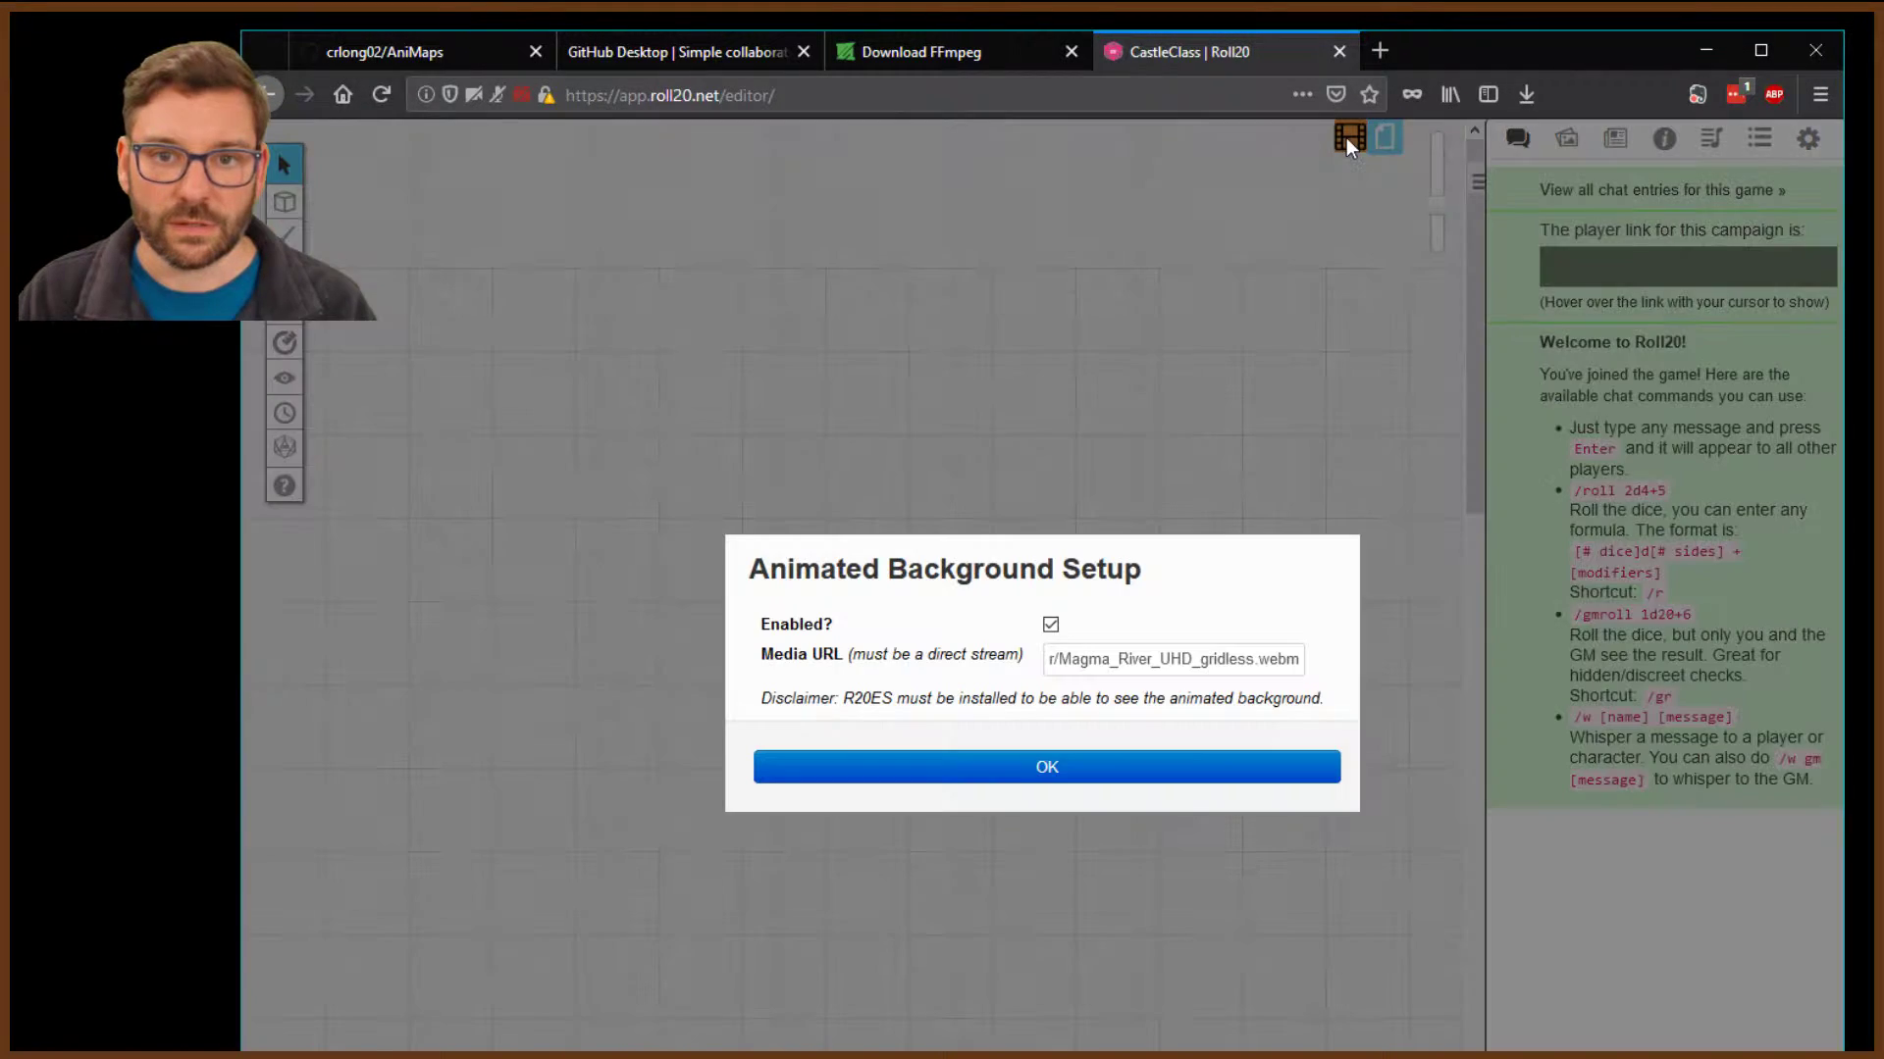
pyautogui.click(1183, 782)
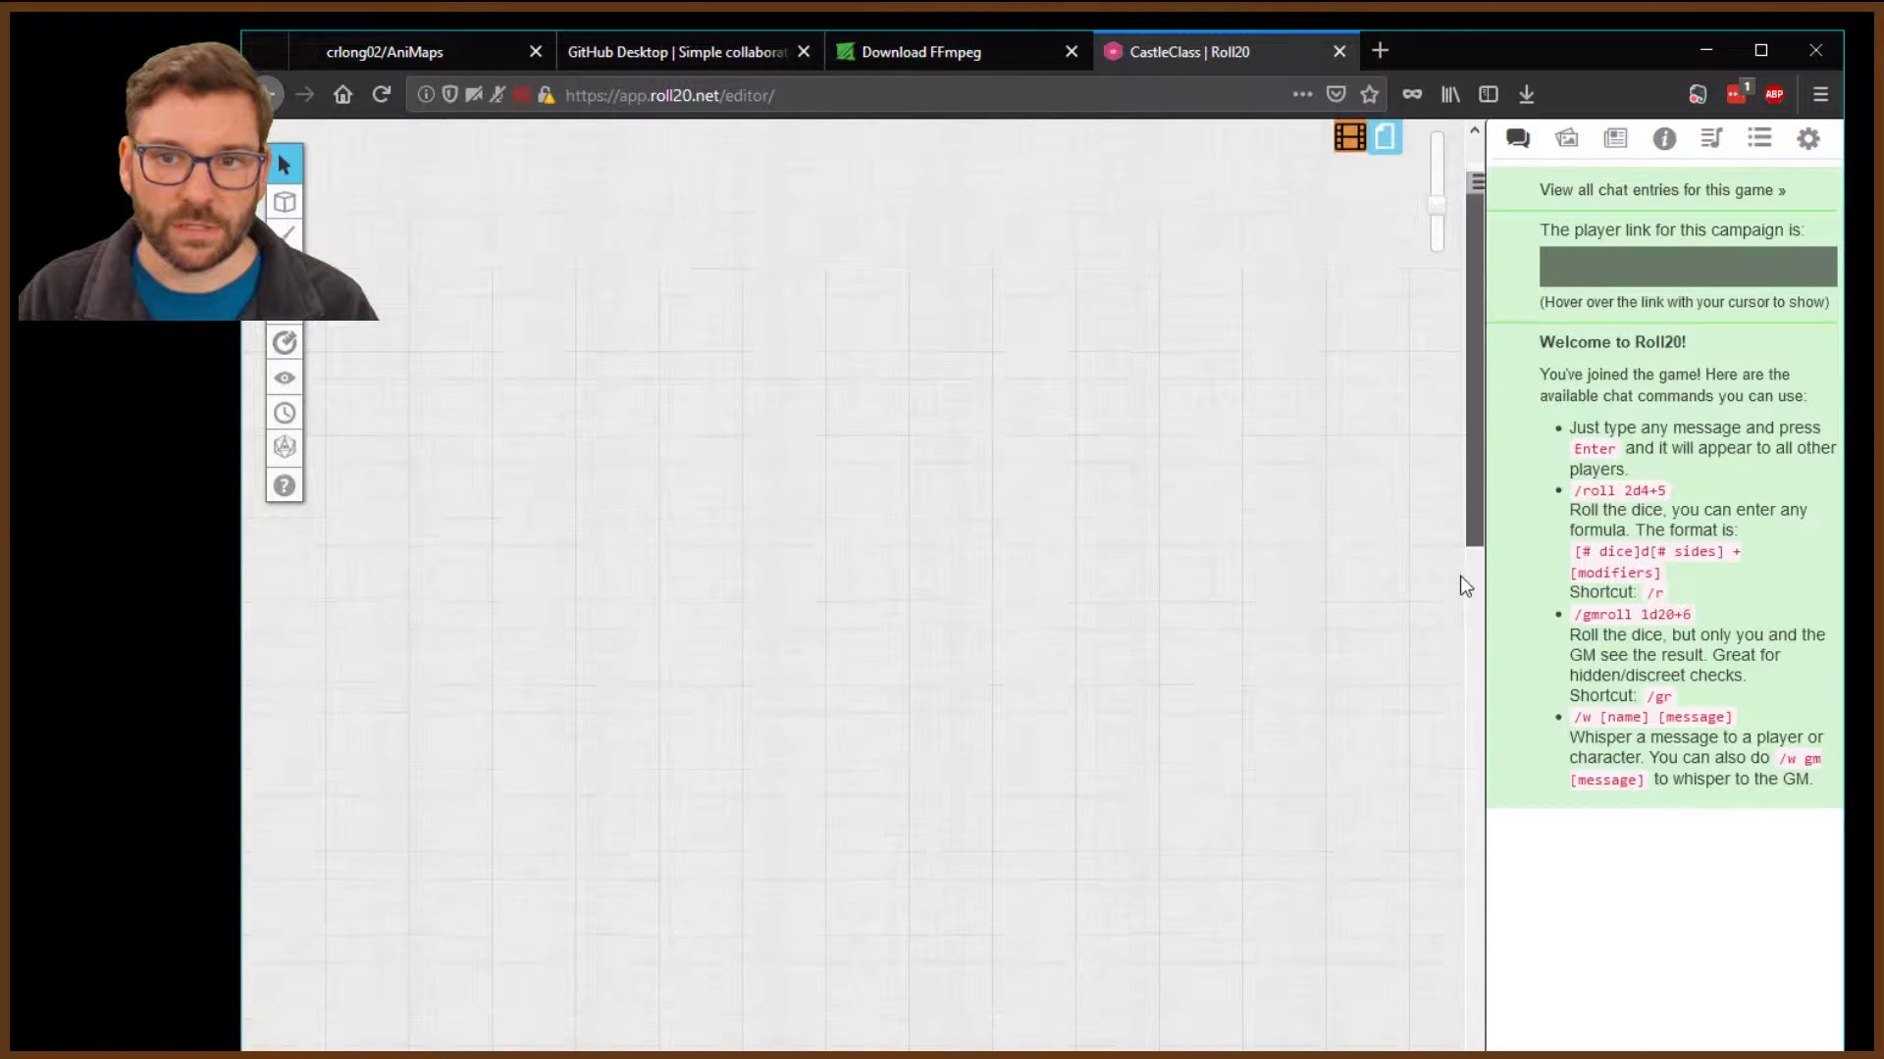
pyautogui.click(1399, 143)
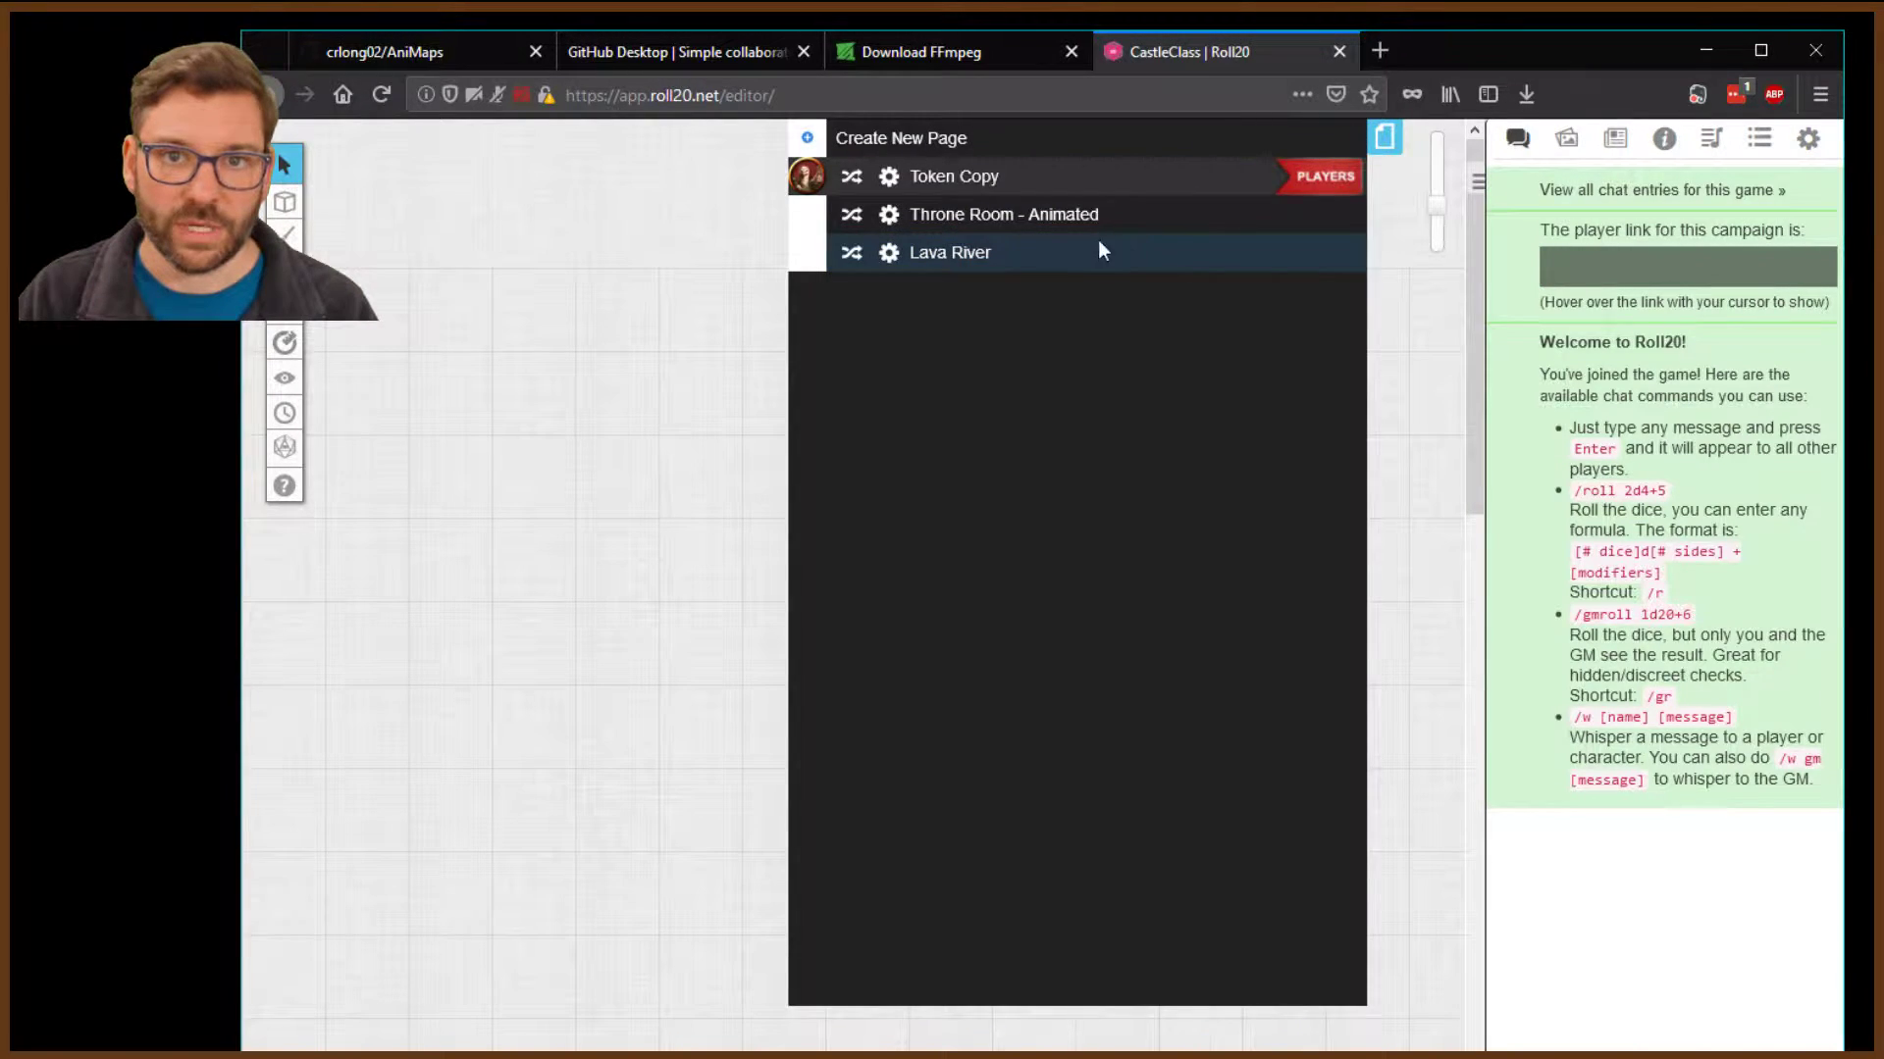
pyautogui.click(1044, 260)
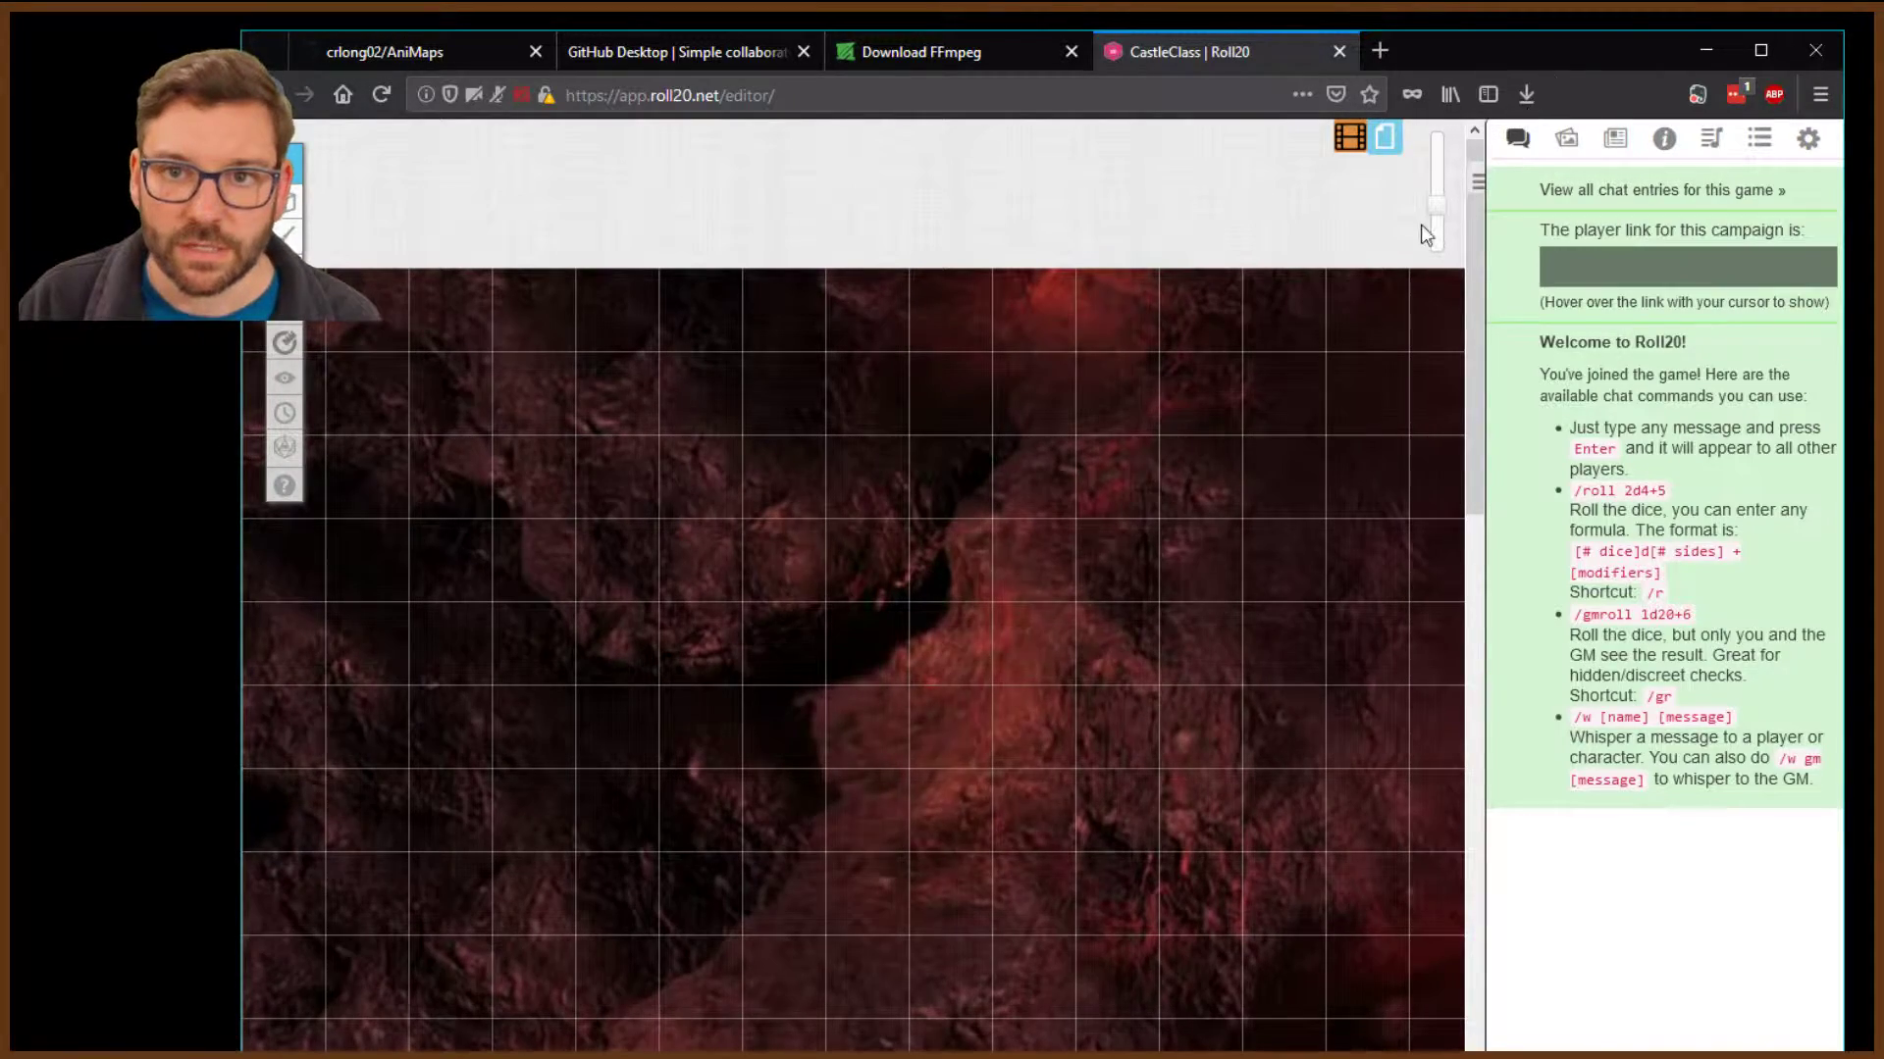
pyautogui.moveTo(1431, 208); pyautogui.dragTo(1438, 227)
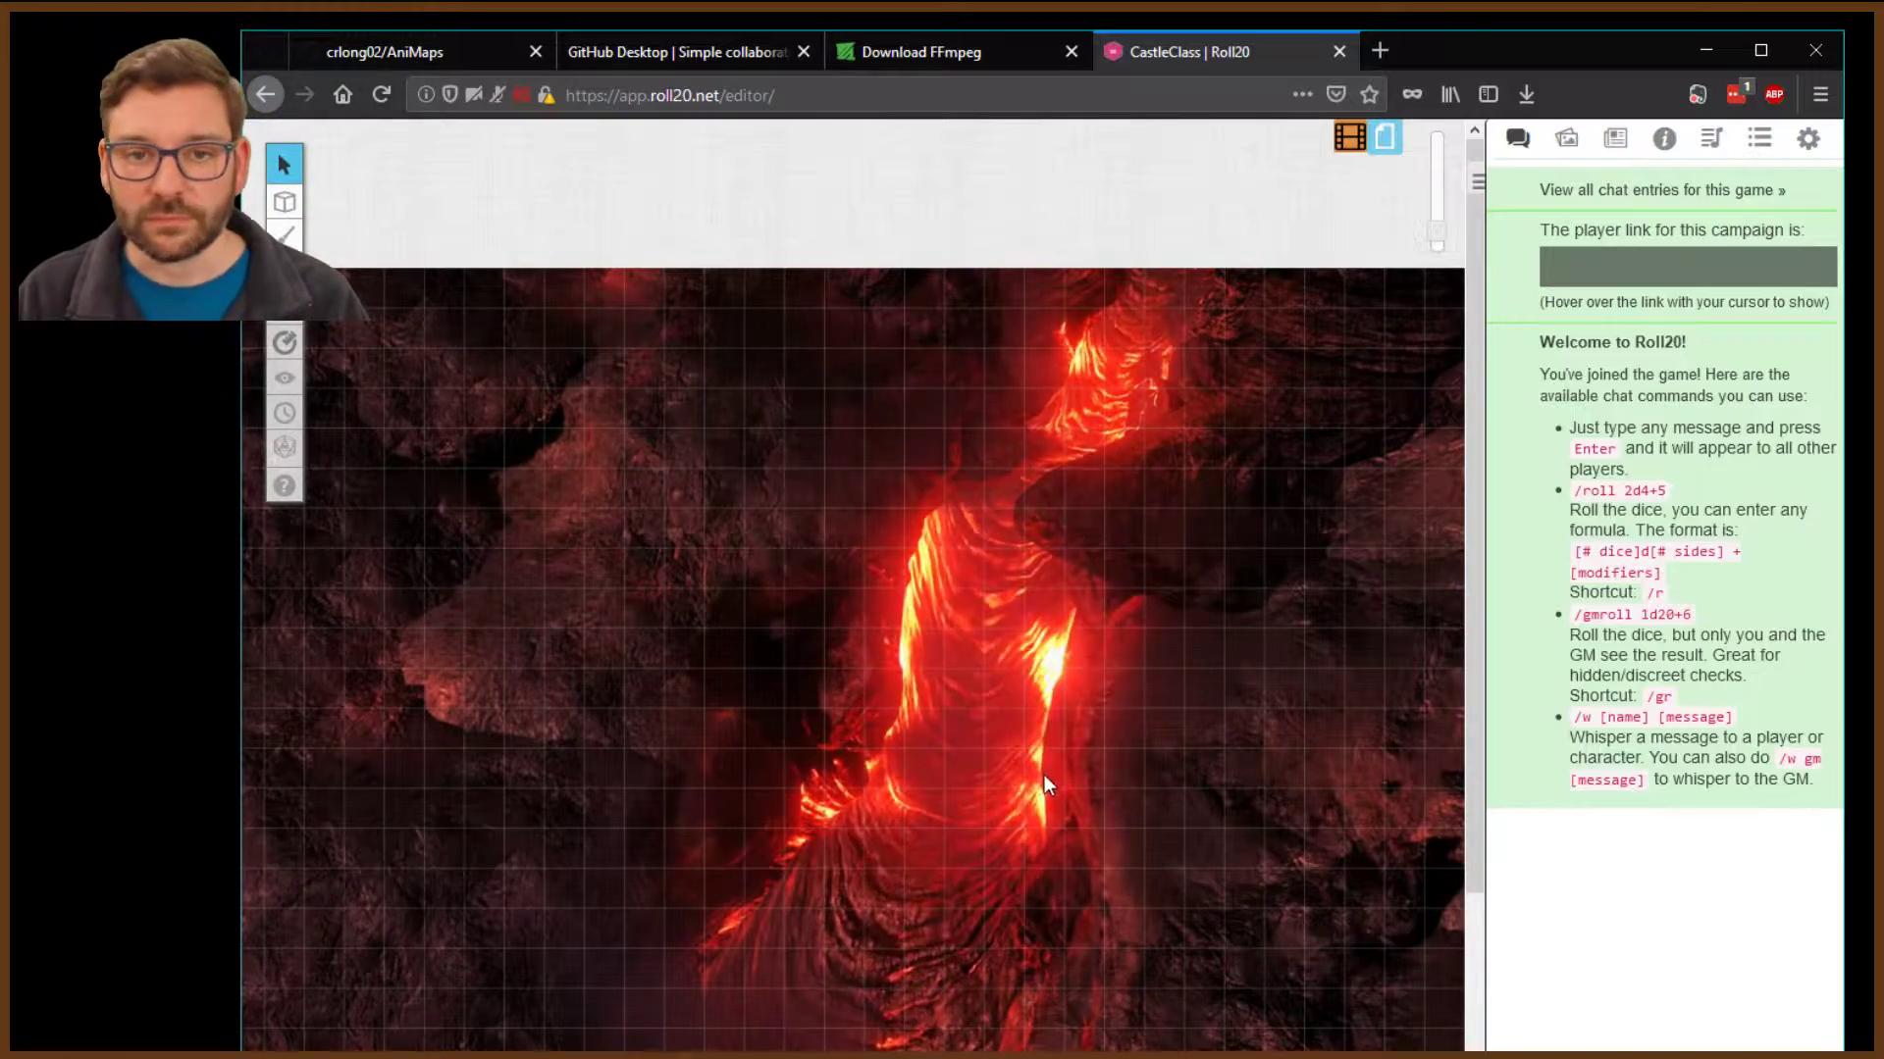
pyautogui.scroll(-2, 1140, 769)
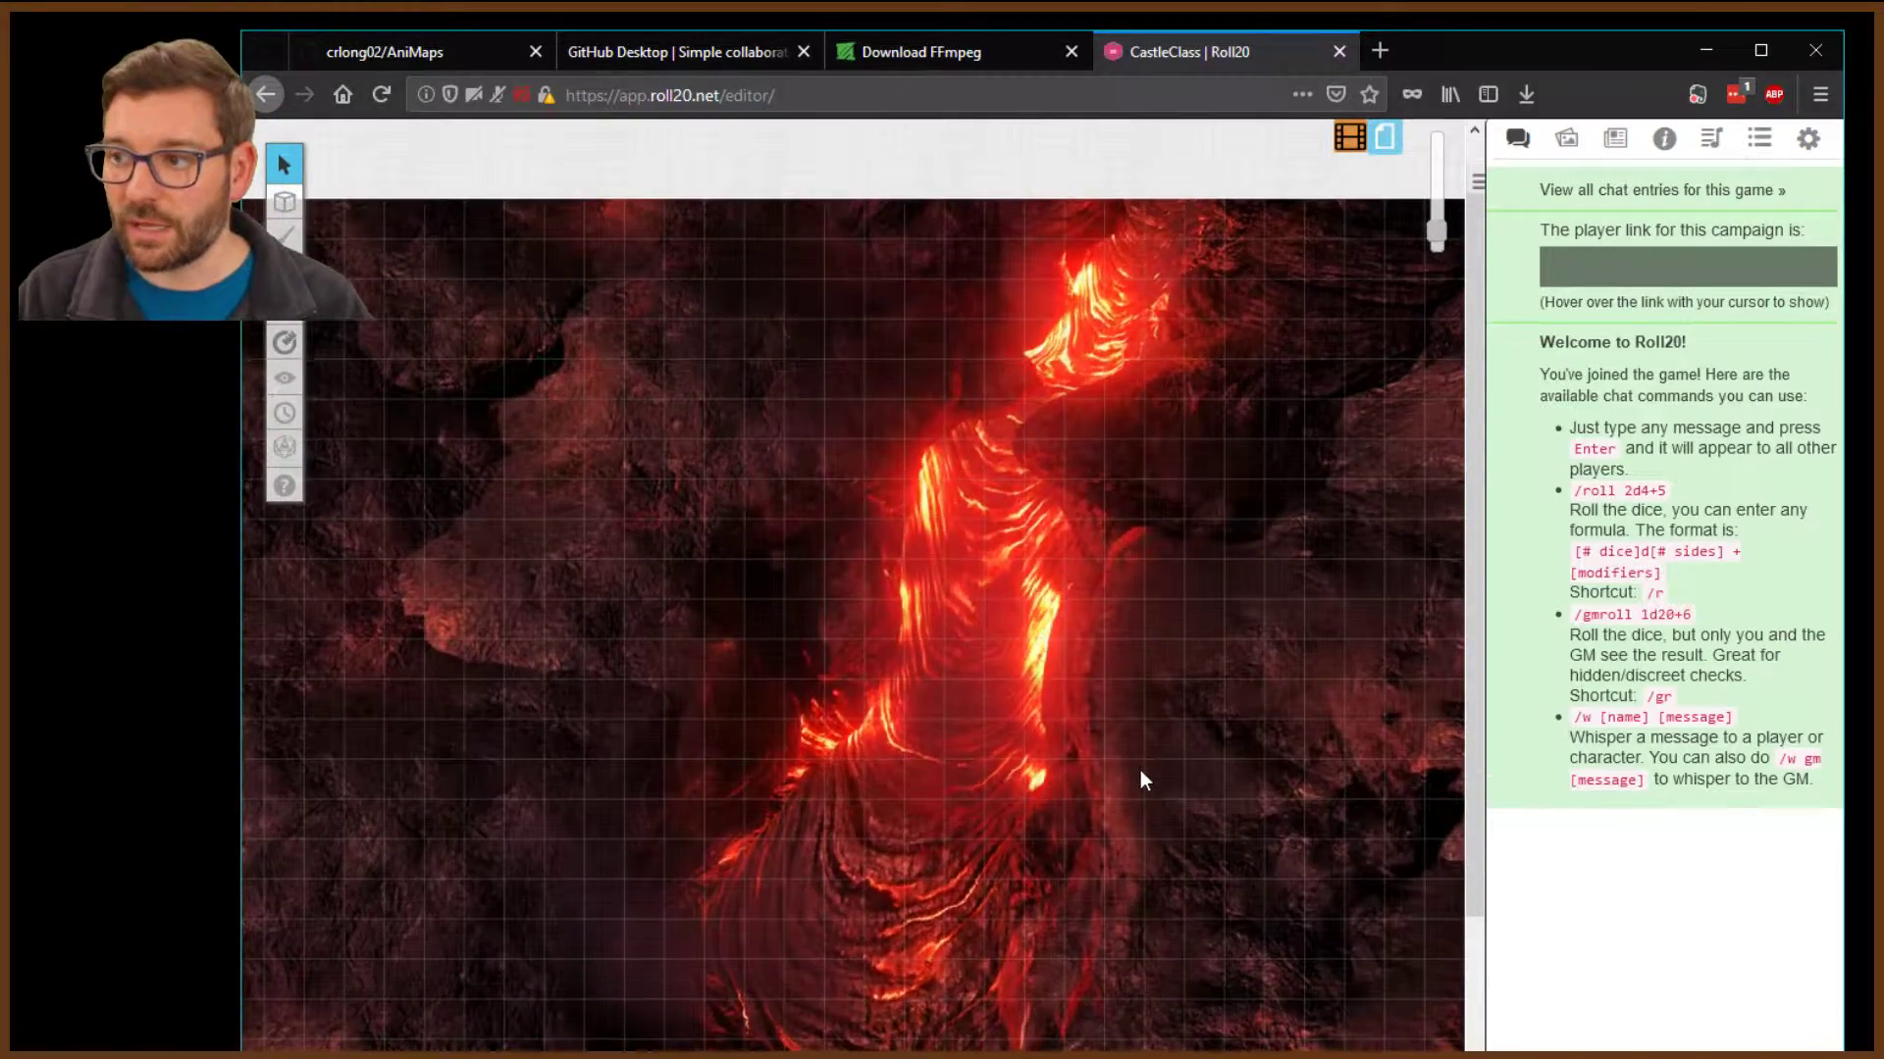
pyautogui.scroll(-1, 1142, 782)
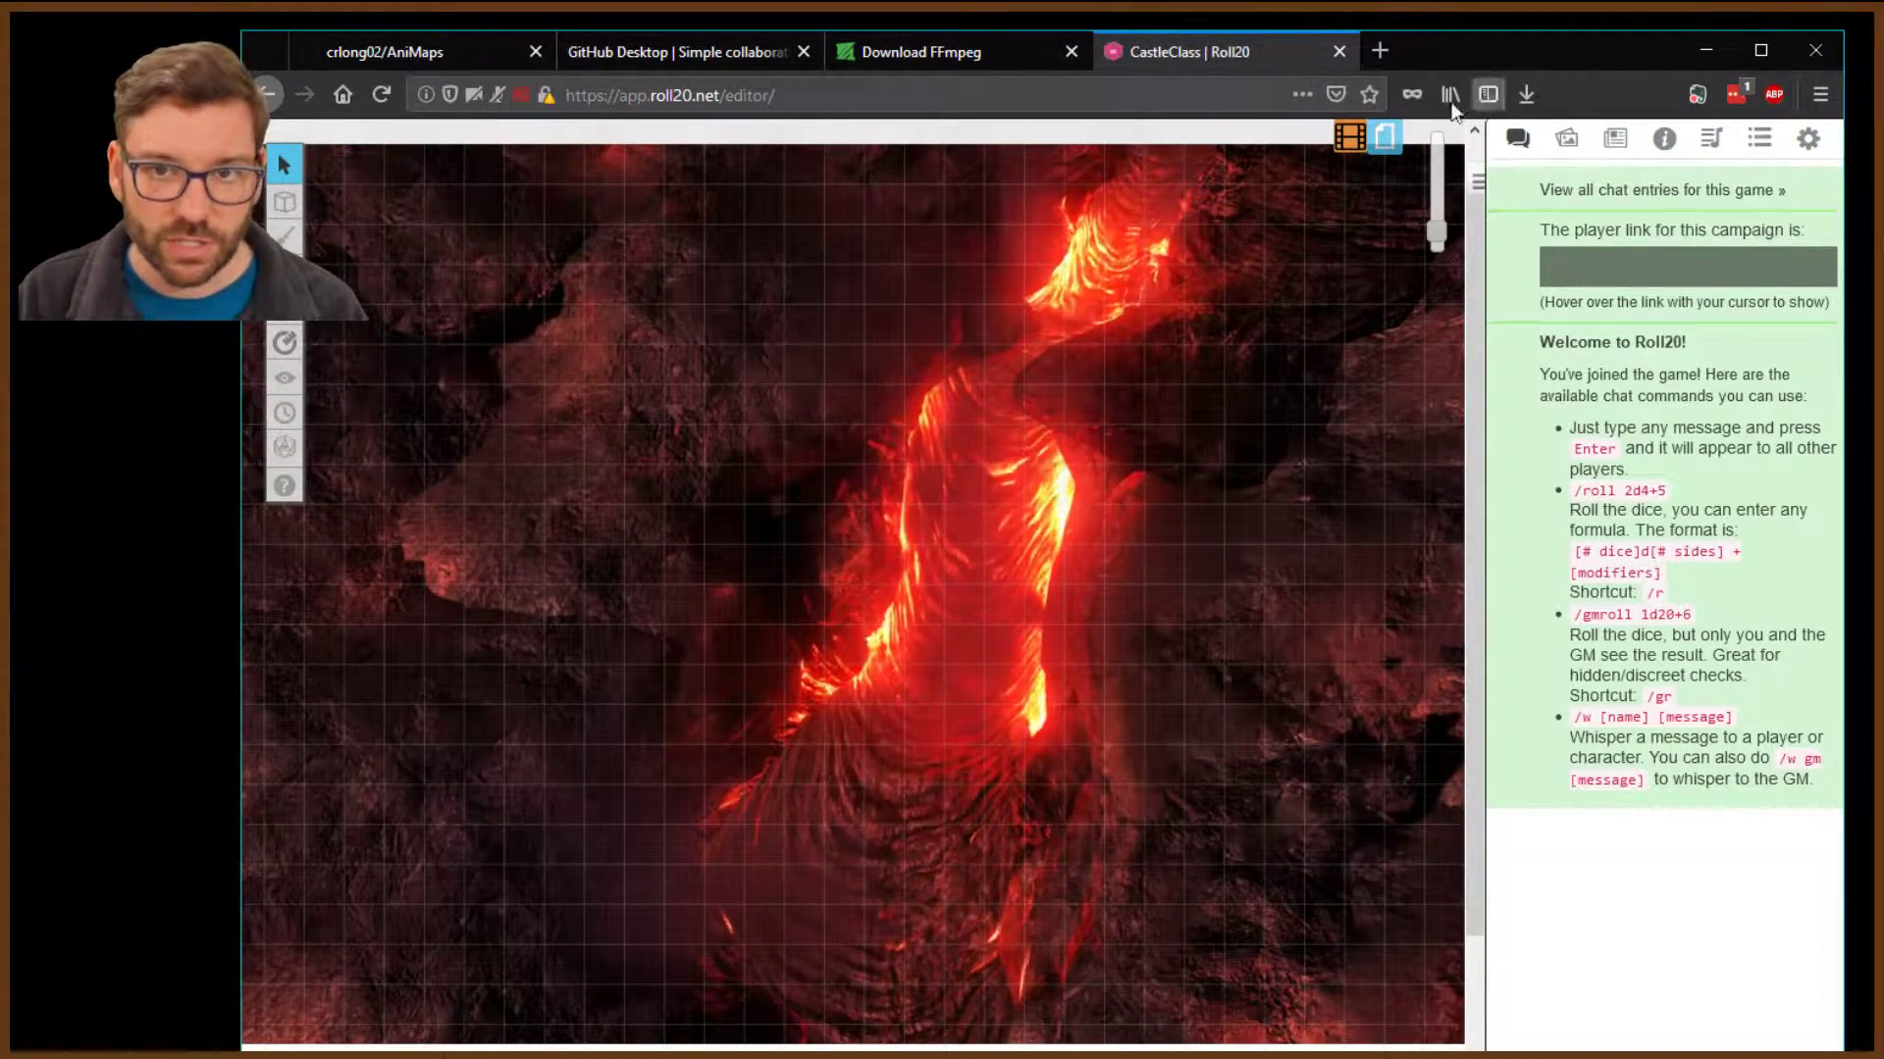
# Review the size and grid options in the Lava River page settings, then cancel without changing them
pyautogui.click(1397, 159)
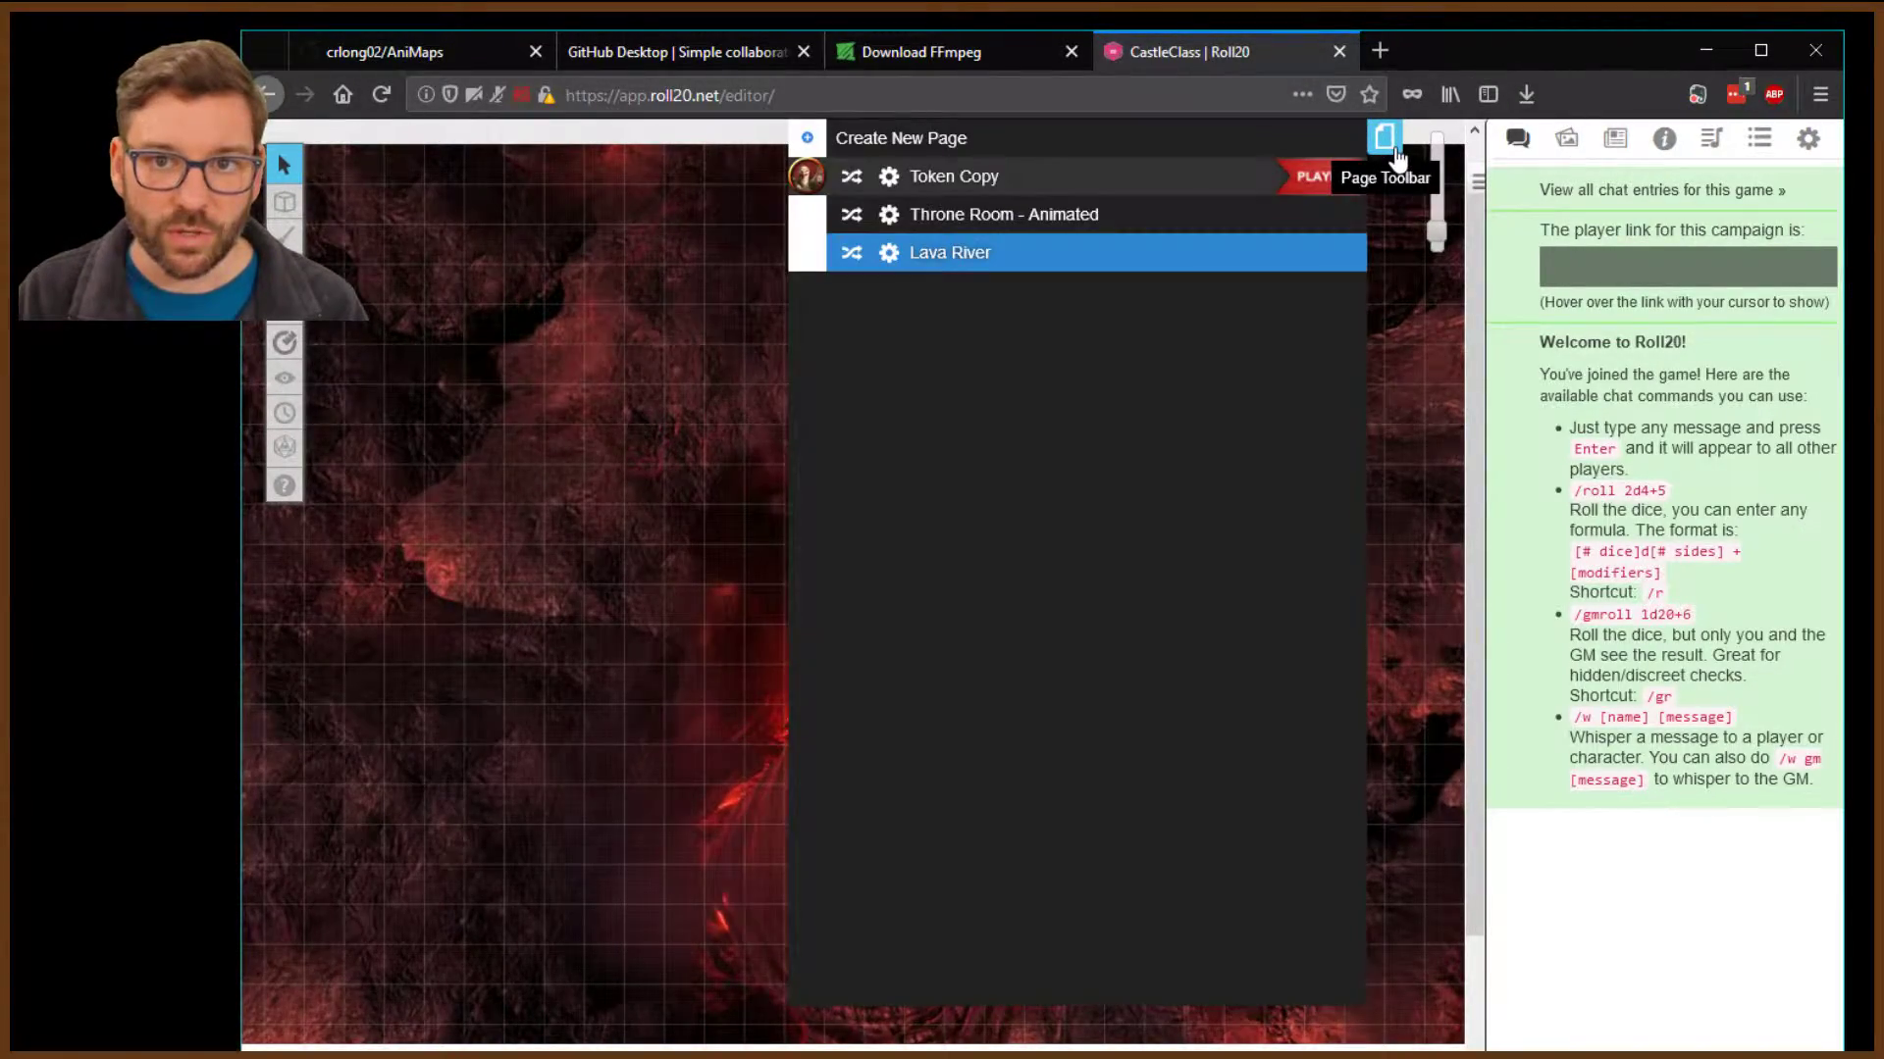
pyautogui.click(887, 252)
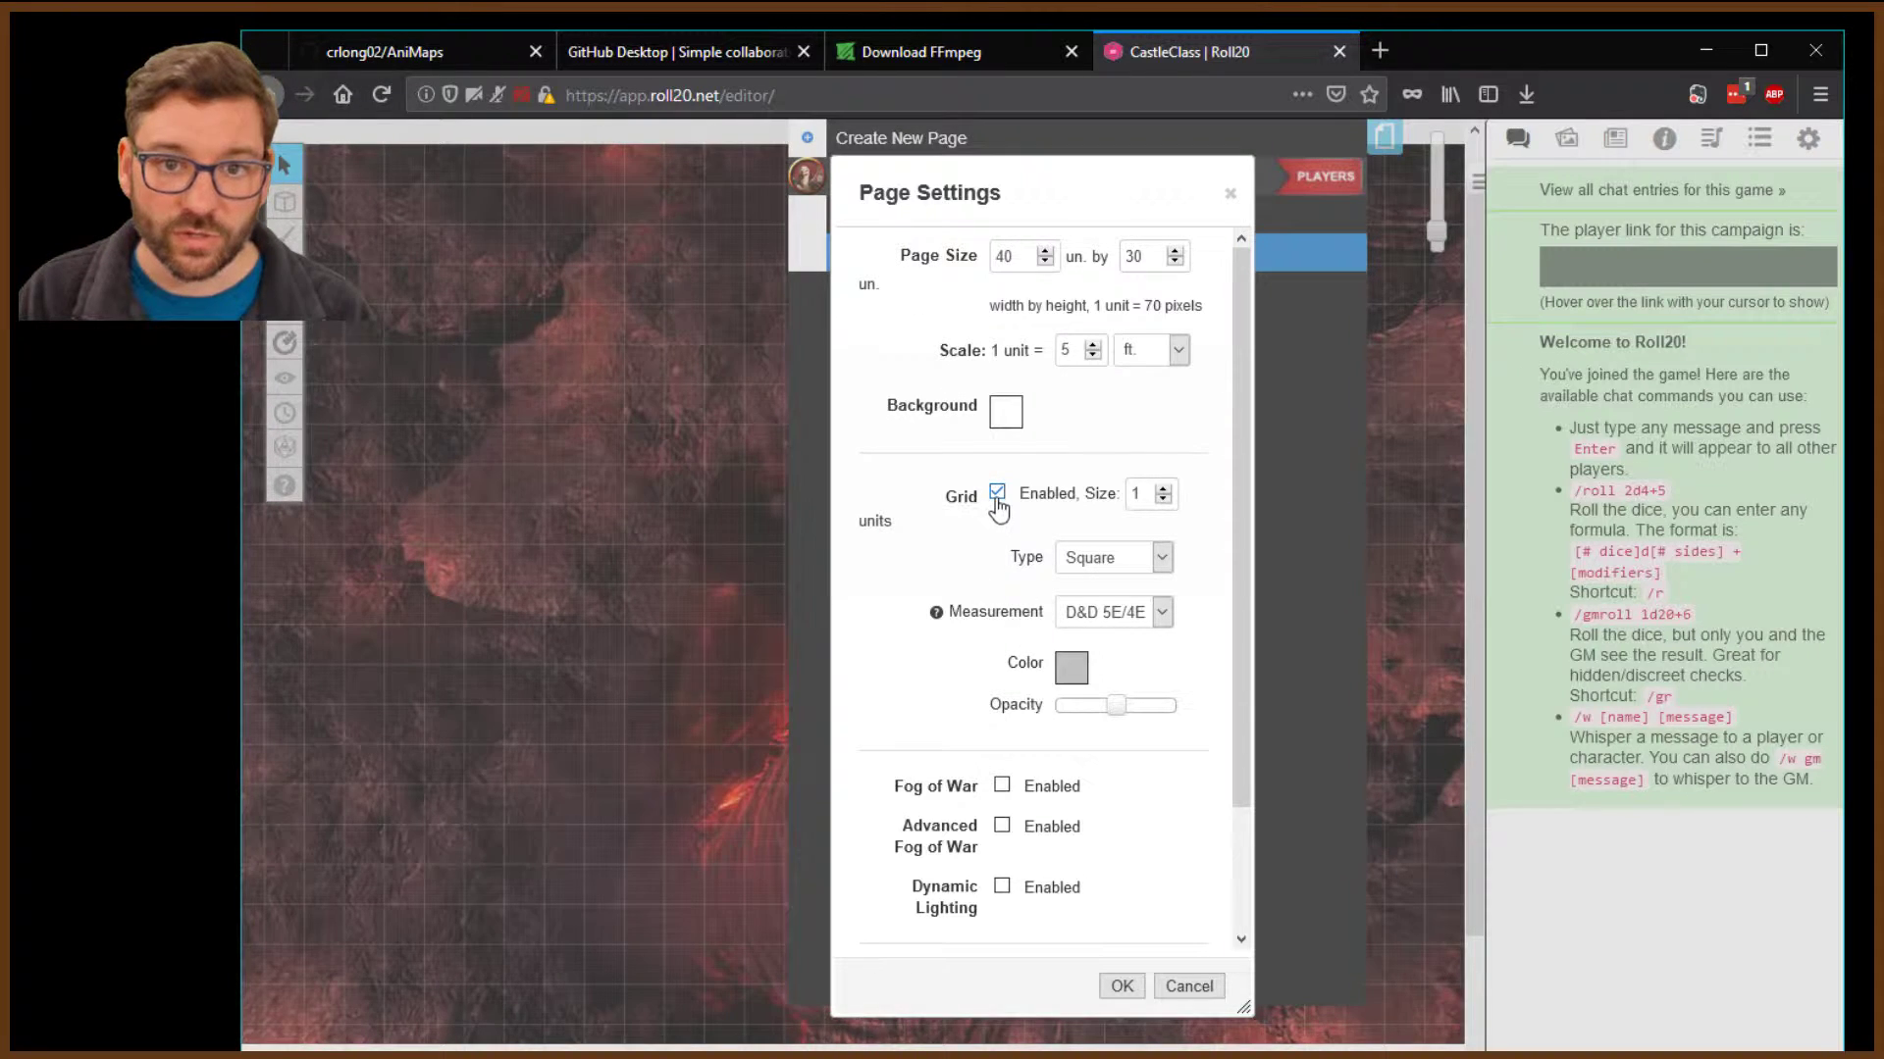
pyautogui.click(1189, 986)
pyautogui.click(1386, 147)
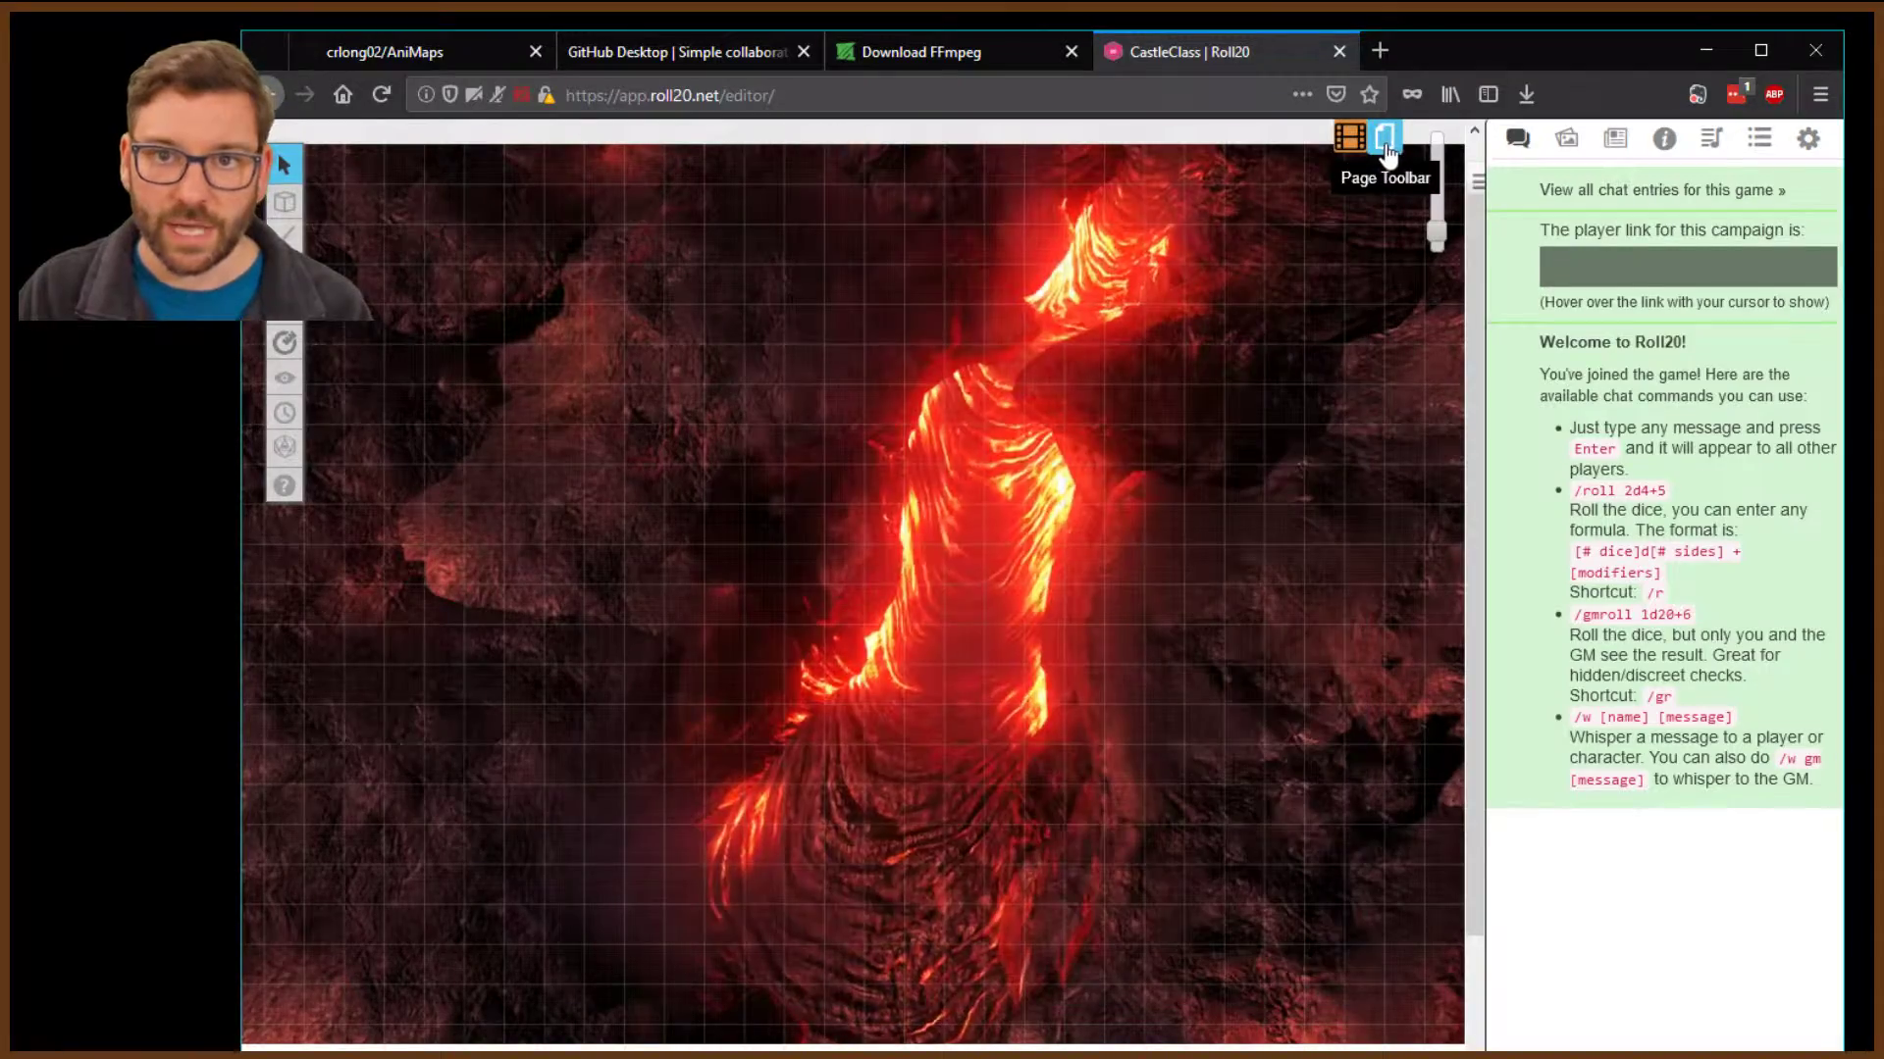